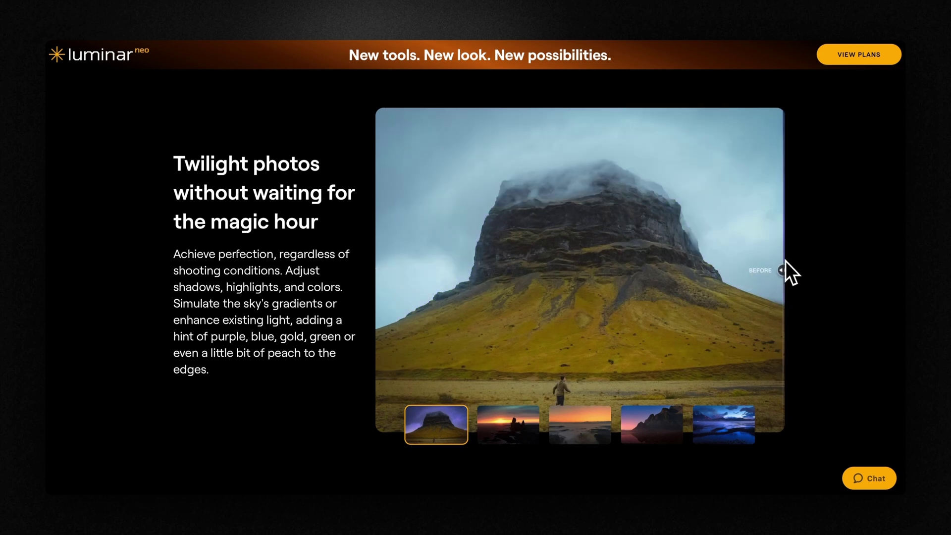
View the Twilight Enhancer and Water Enhancer demos on the Luminar Neo website and read on to the feature overview
left_click(501, 425)
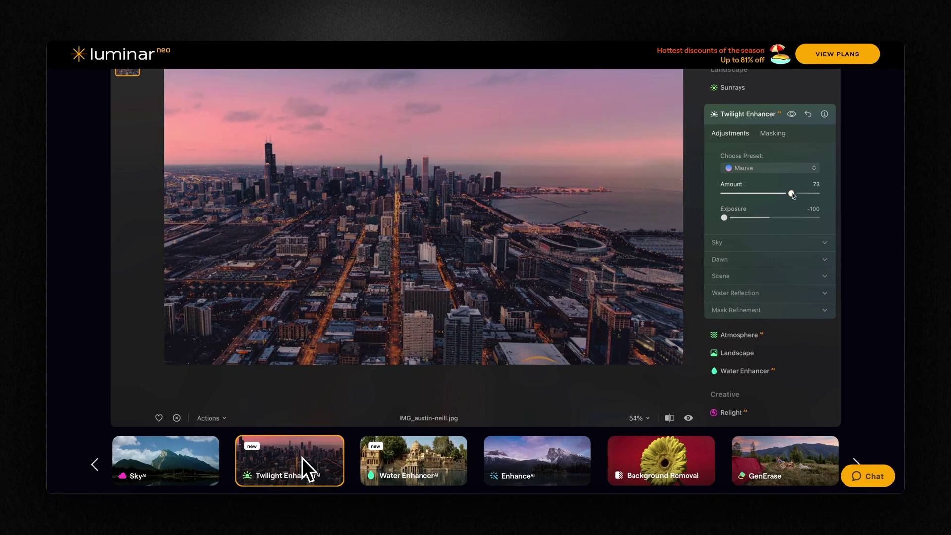
left_click(404, 453)
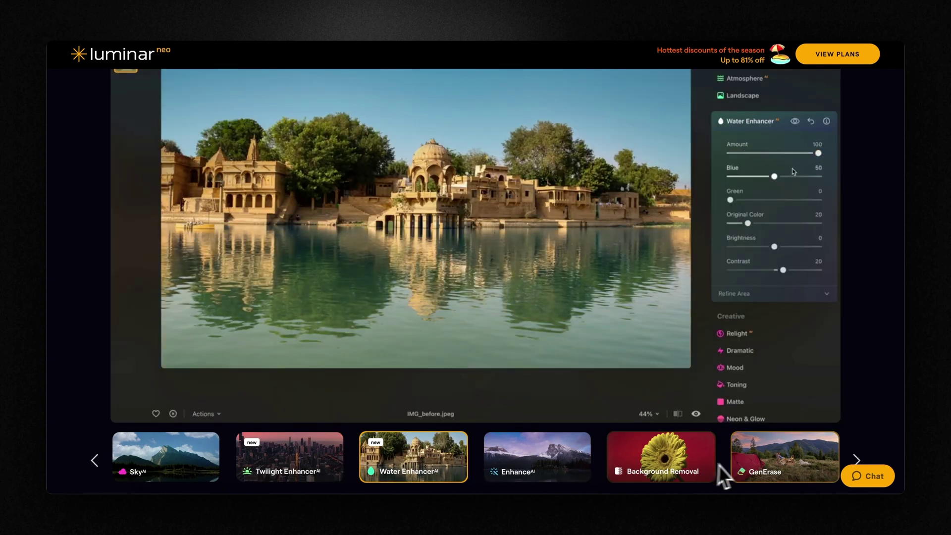
scroll(857, 416, "down", 10)
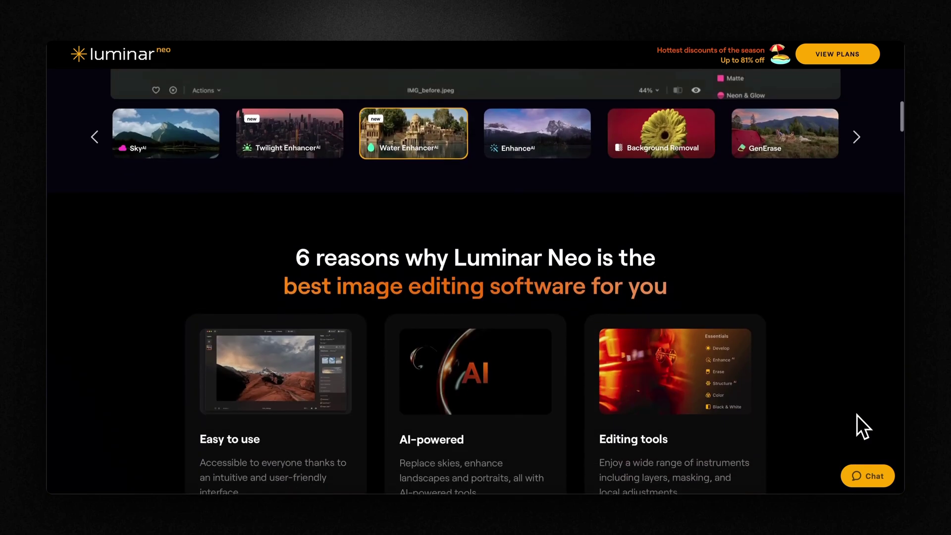
scroll(857, 415, "down", 10)
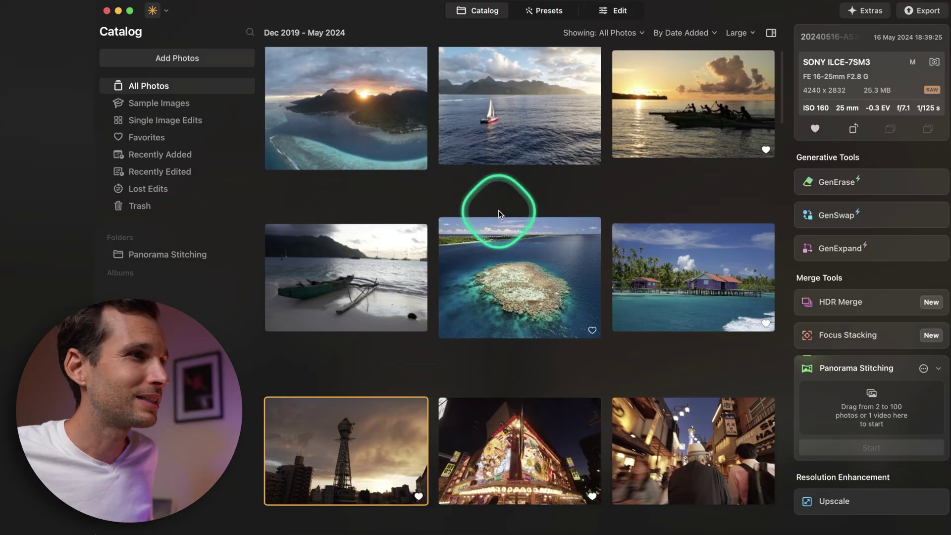
Switch to Luminar Neo and select the eight consecutive aerial frames of the island sunset in the catalog
scroll(497, 213, "down", 4)
scroll(382, 364, "down", 10)
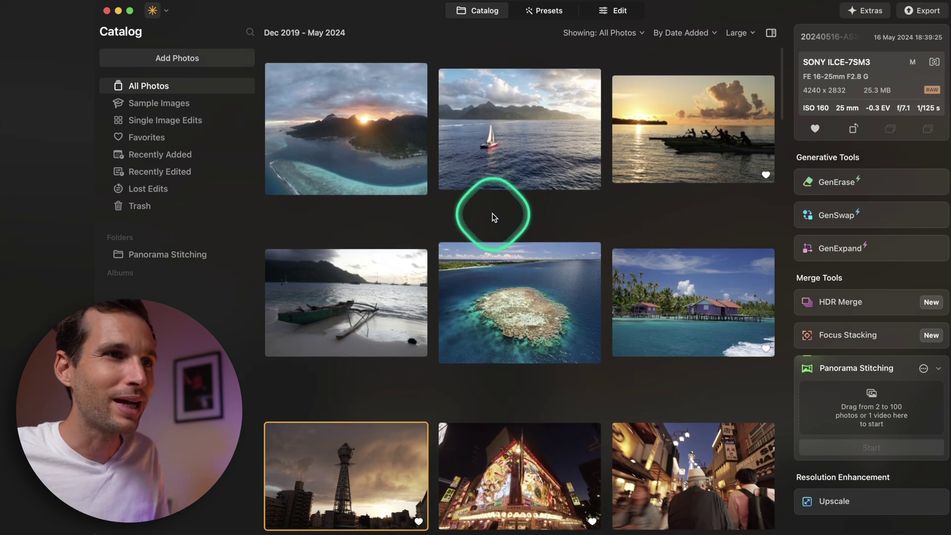
scroll(496, 214, "down", 3)
scroll(492, 213, "down", 20)
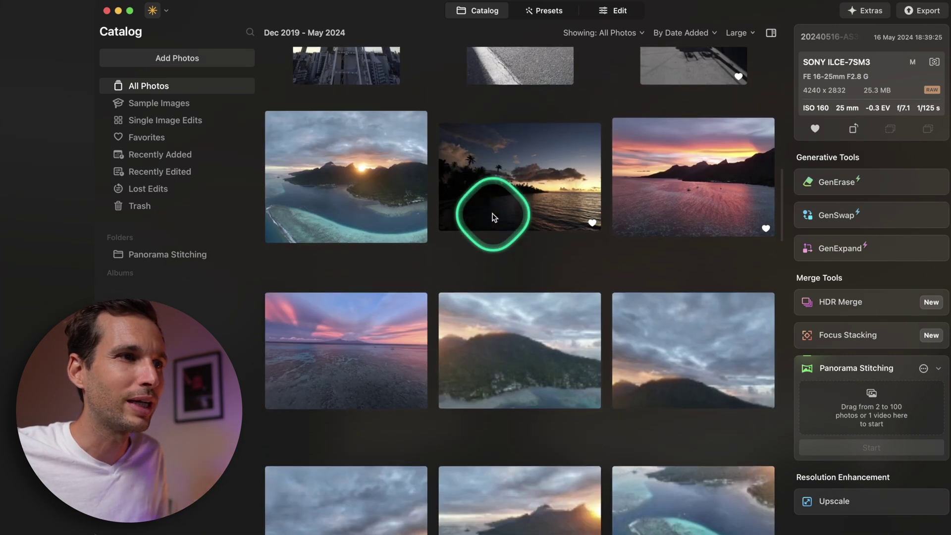
left_click(392, 359)
left_click(498, 365)
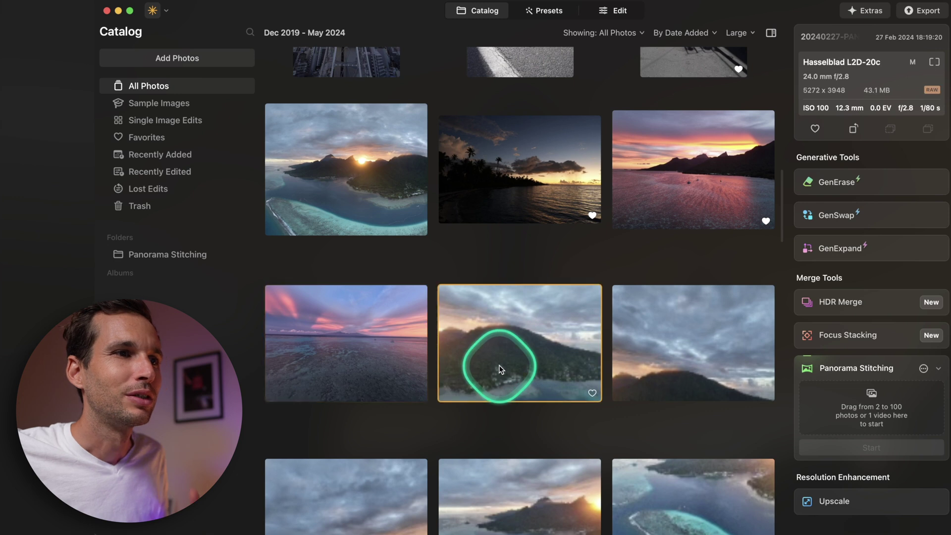
scroll(500, 368, "down", 5)
scroll(500, 369, "down", 5)
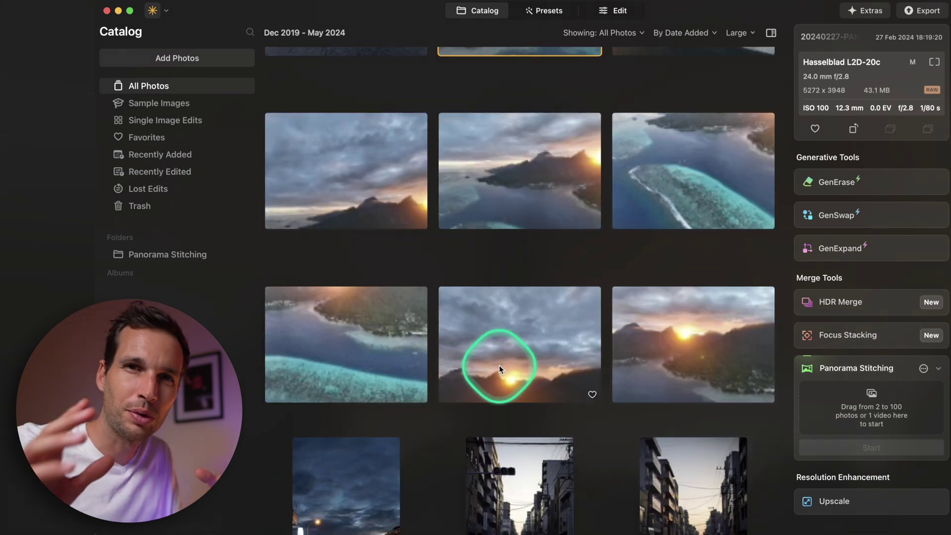
left_click(620, 362, "shift")
scroll(763, 329, "down", 3)
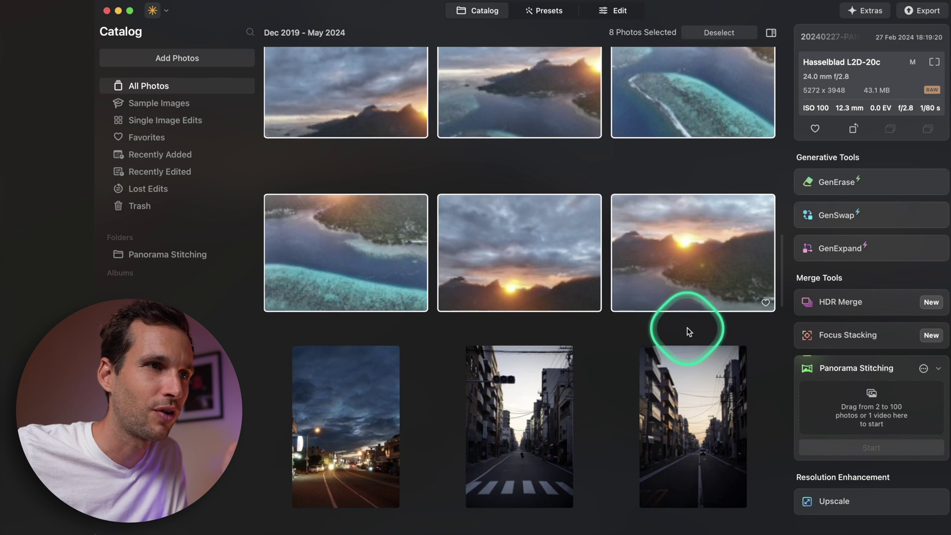
Add the eight selected aerial frames to Panorama Stitching and start the merge
scroll(688, 328, "up", 3)
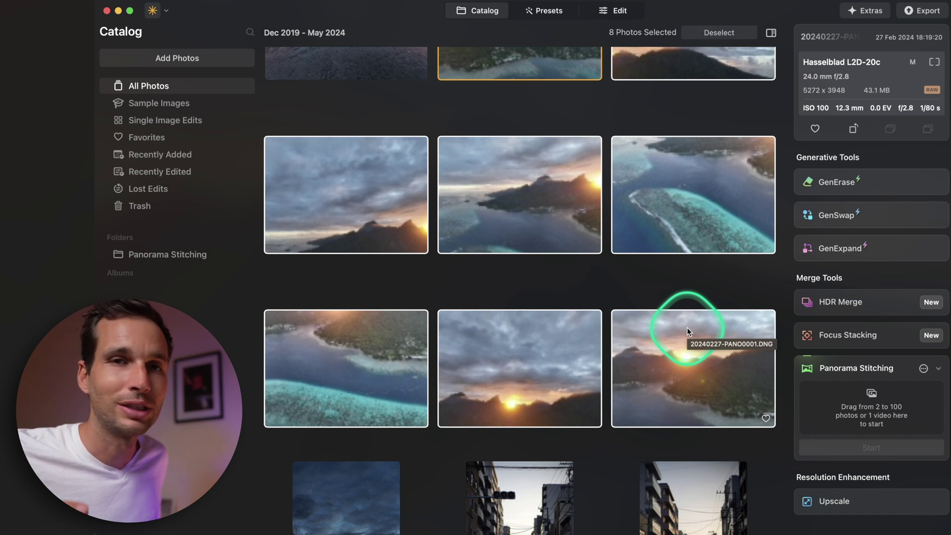
scroll(687, 328, "up", 5)
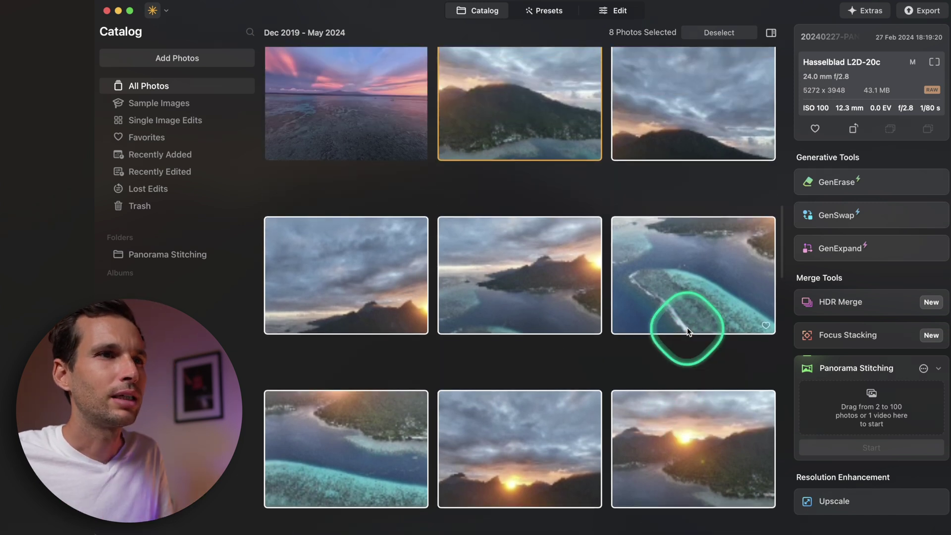
scroll(687, 328, "down", 3)
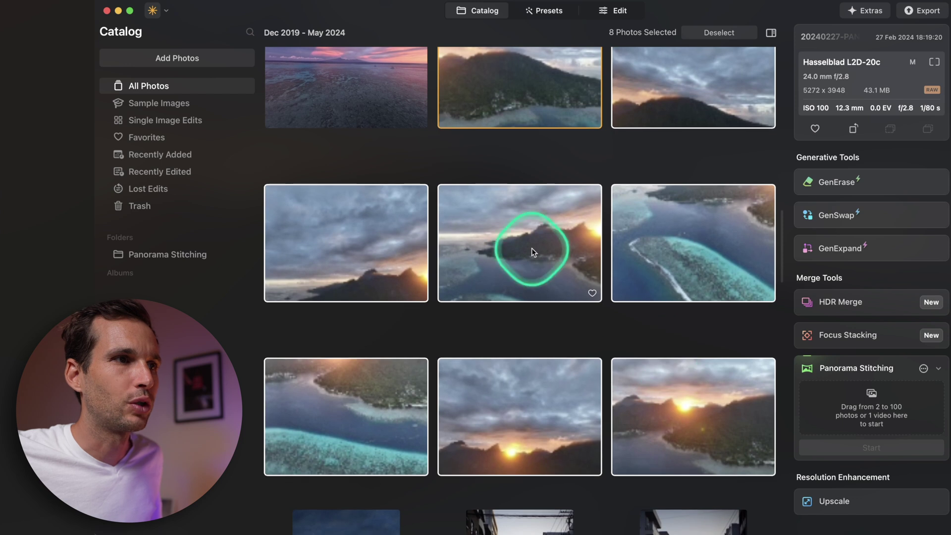
left_click_drag(664, 428, 938, 369)
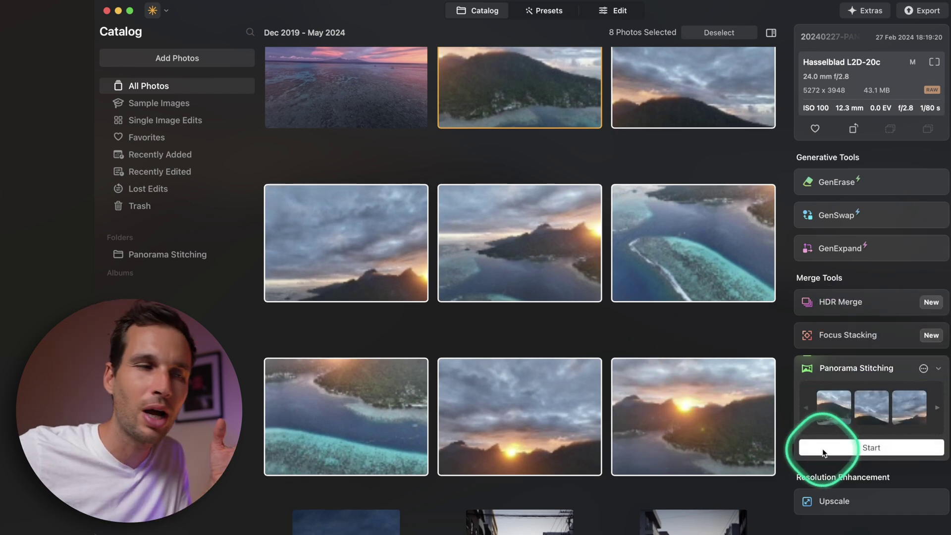
left_click(863, 369)
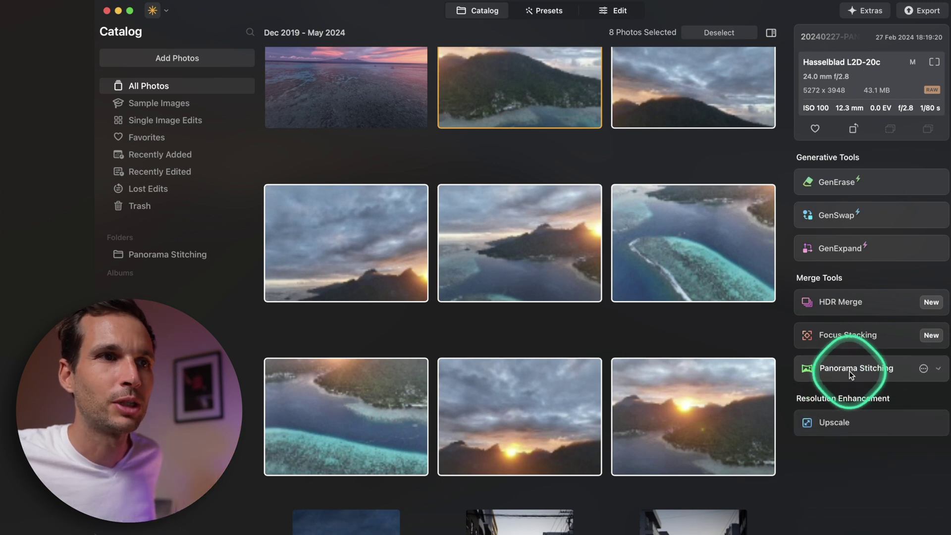
left_click(875, 371)
left_click(852, 446)
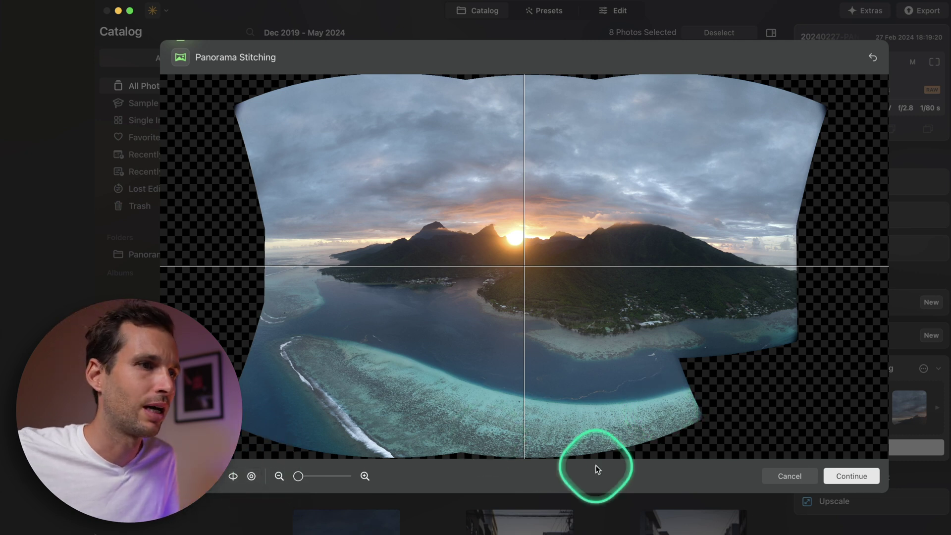
Accept the stitched panorama's alignment, apply the suggested rectangular crop and save the result
left_click(844, 478)
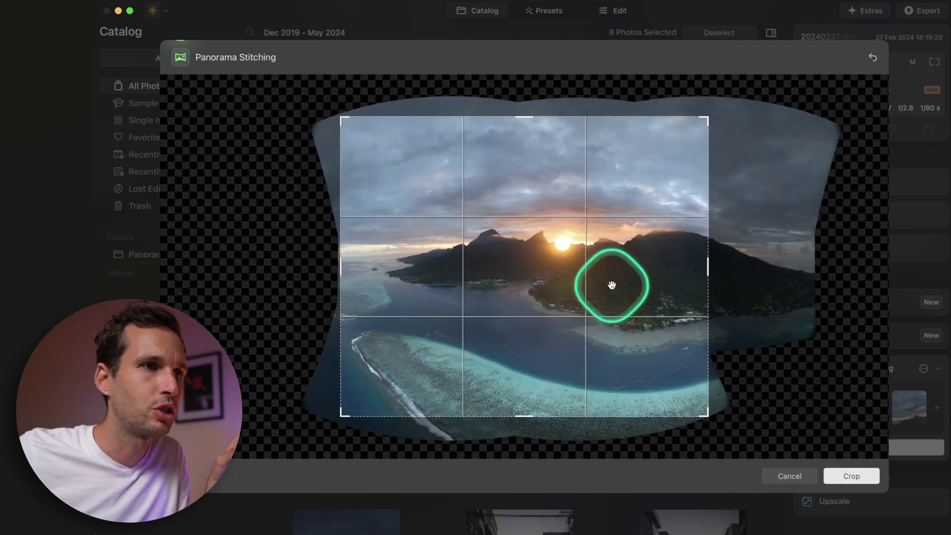
left_click(851, 475)
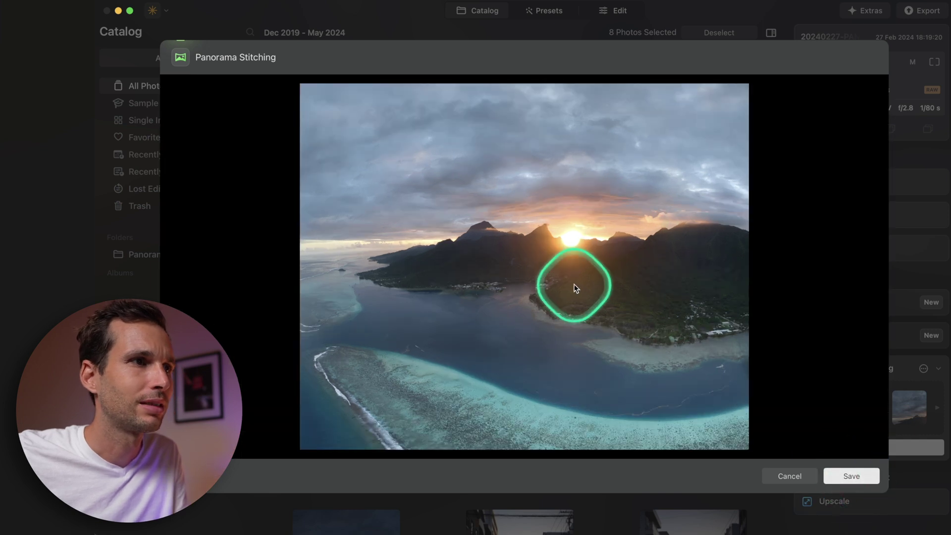
left_click(842, 476)
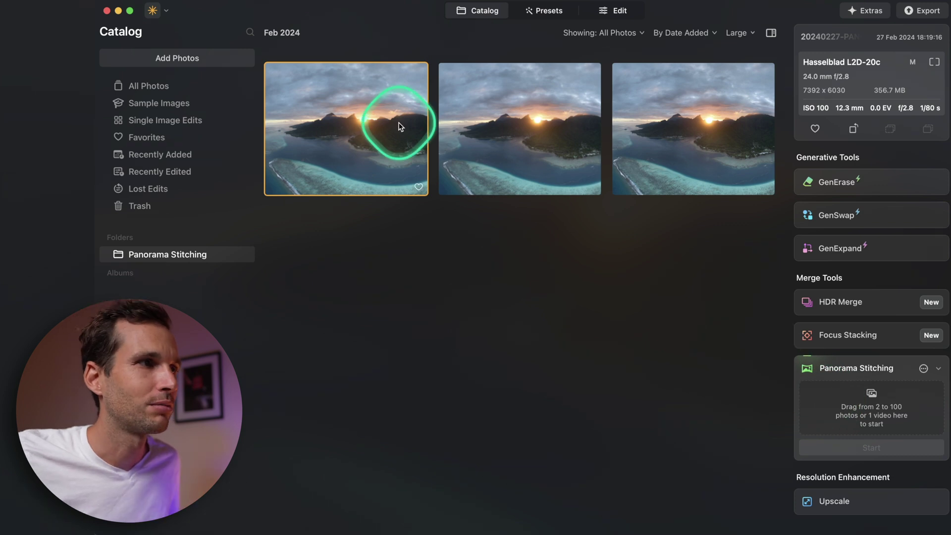
Examine the saved panorama 20240227-PANO0005_PANORAMA 3.tiff enlarged, then return to the catalog thumbnails
double_click(409, 133)
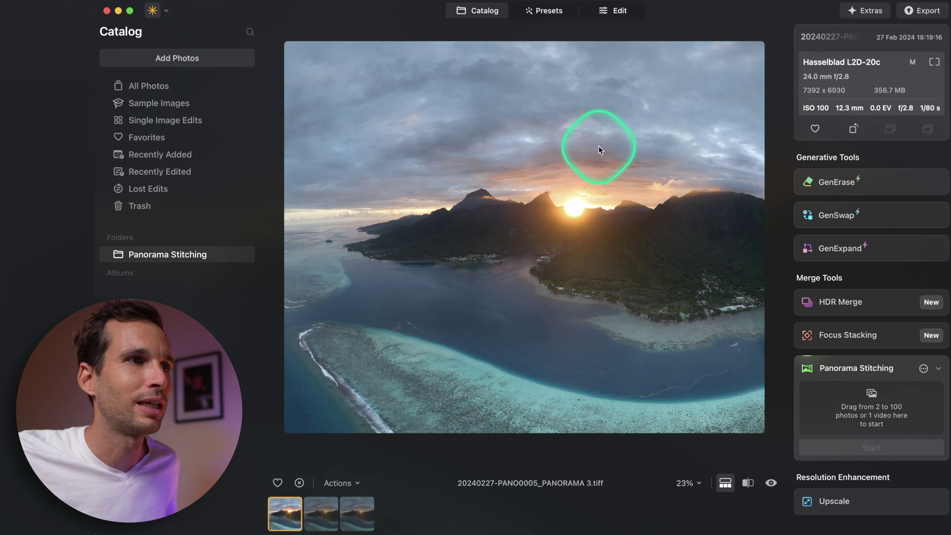
scroll(513, 276, "up", 5)
scroll(512, 276, "down", 8)
scroll(521, 237, "up", 3)
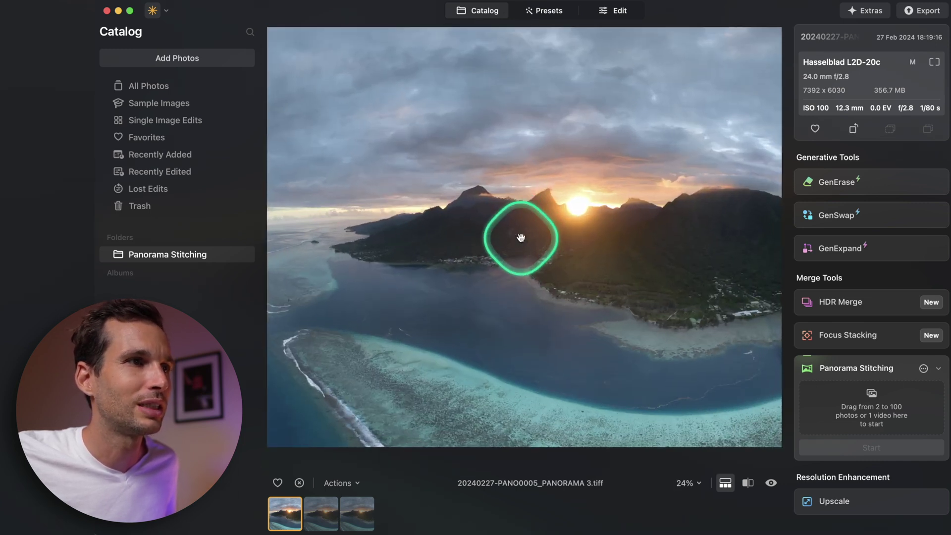
left_click(485, 10)
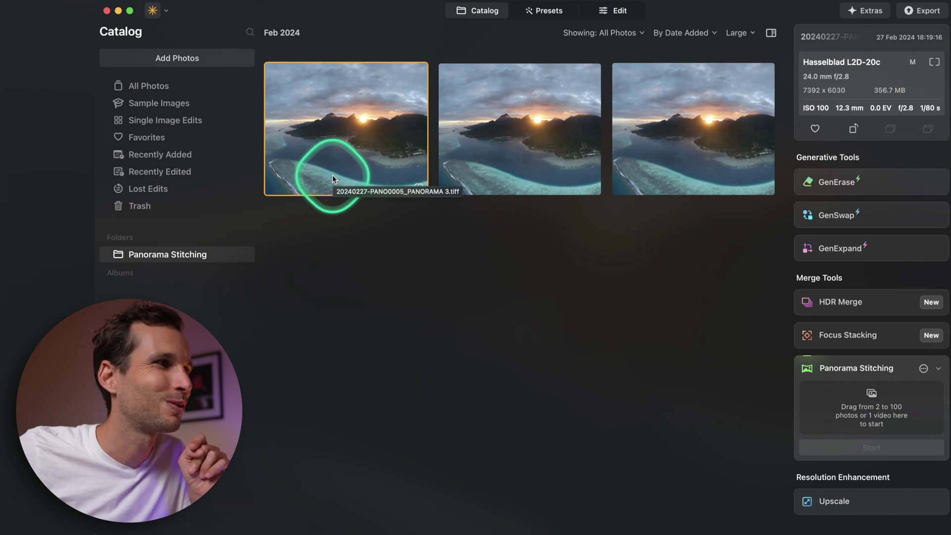
Show the favorite photos, open the dark palm-beach sunset shot 20240307-A1_00055.ARW and check its detail at 100%
left_click(199, 88)
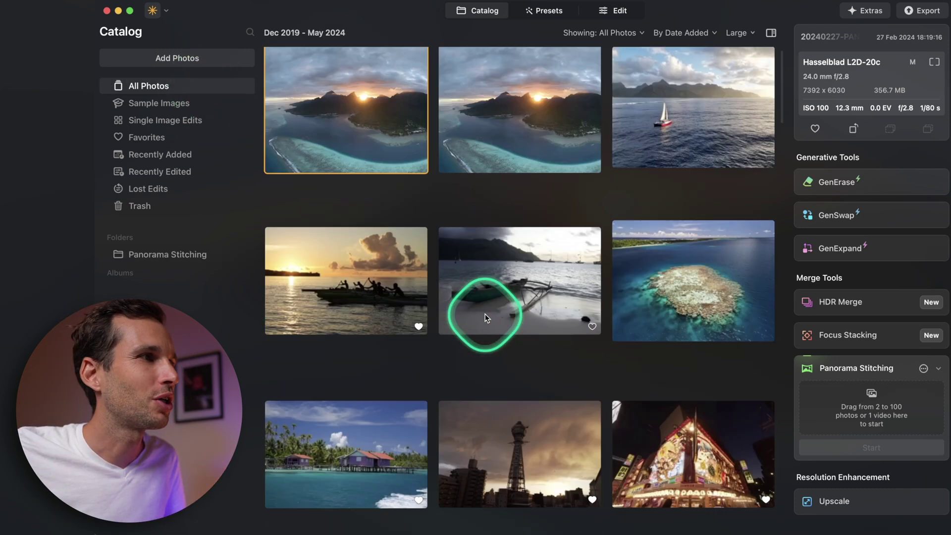
left_click(159, 137)
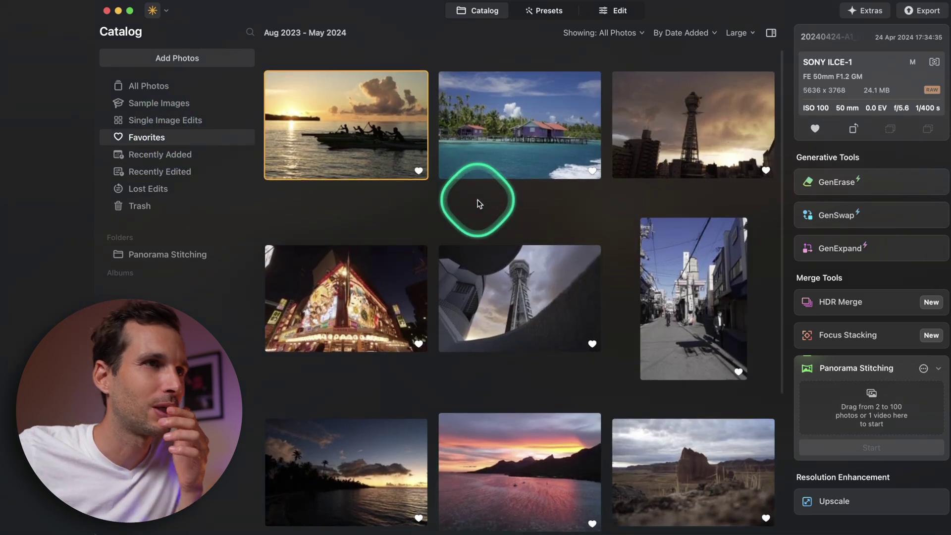
scroll(479, 203, "down", 1)
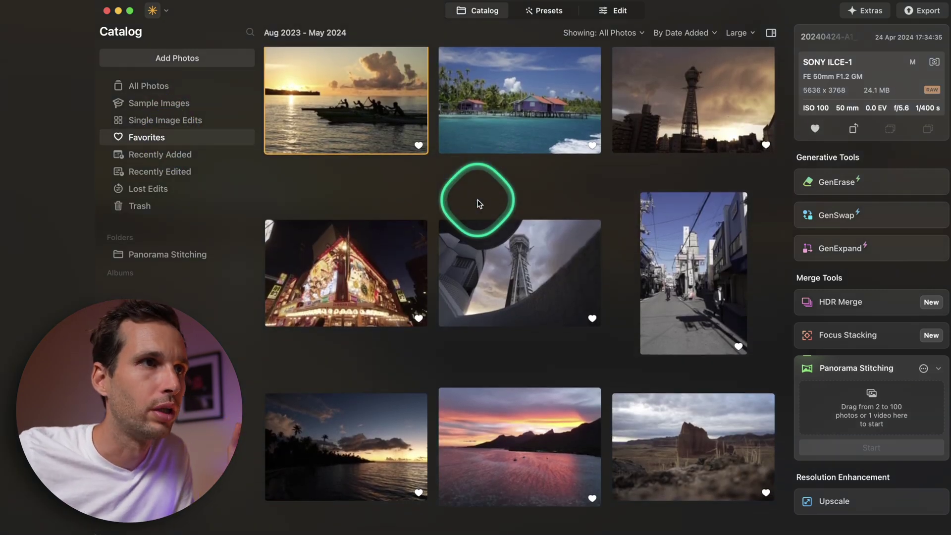
scroll(479, 203, "down", 1)
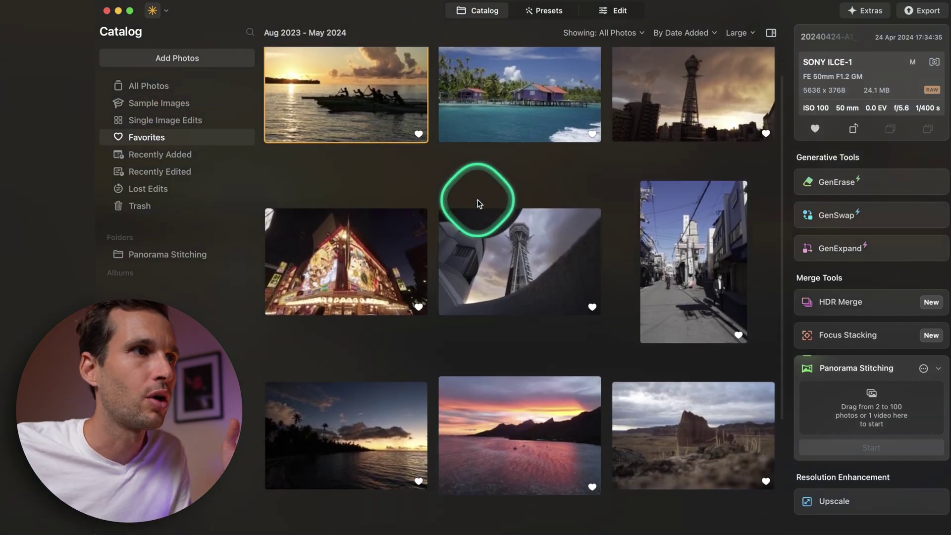
left_click(627, 127)
scroll(626, 123, "up", 2)
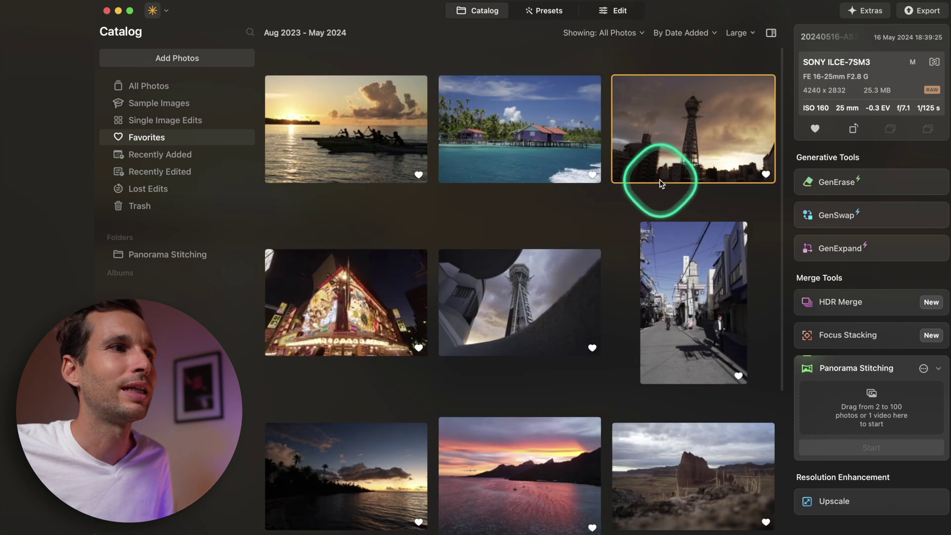
scroll(497, 353, "down", 3)
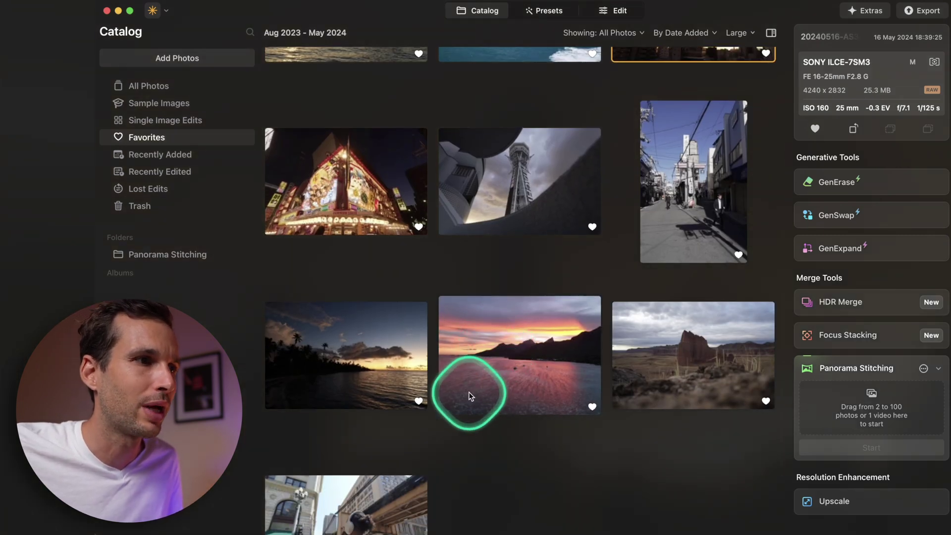
double_click(379, 343)
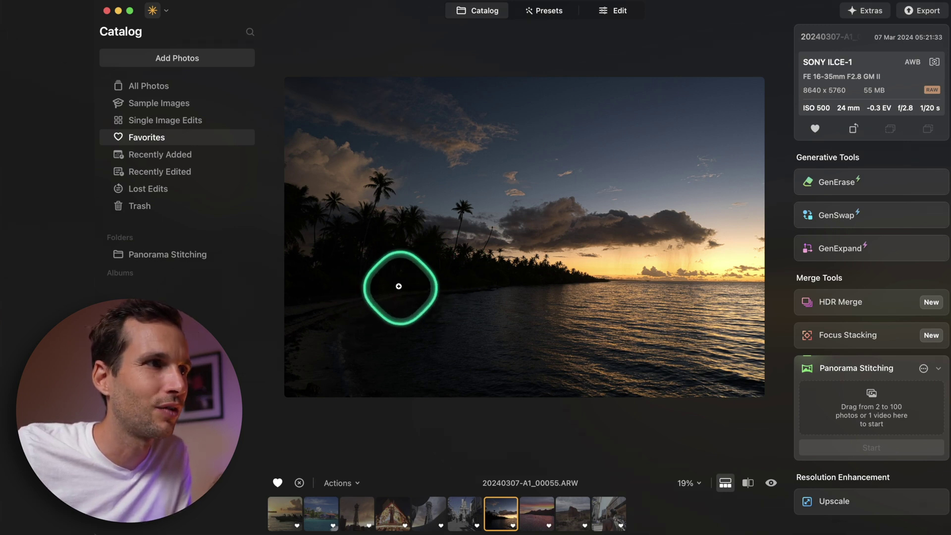
left_click(518, 223)
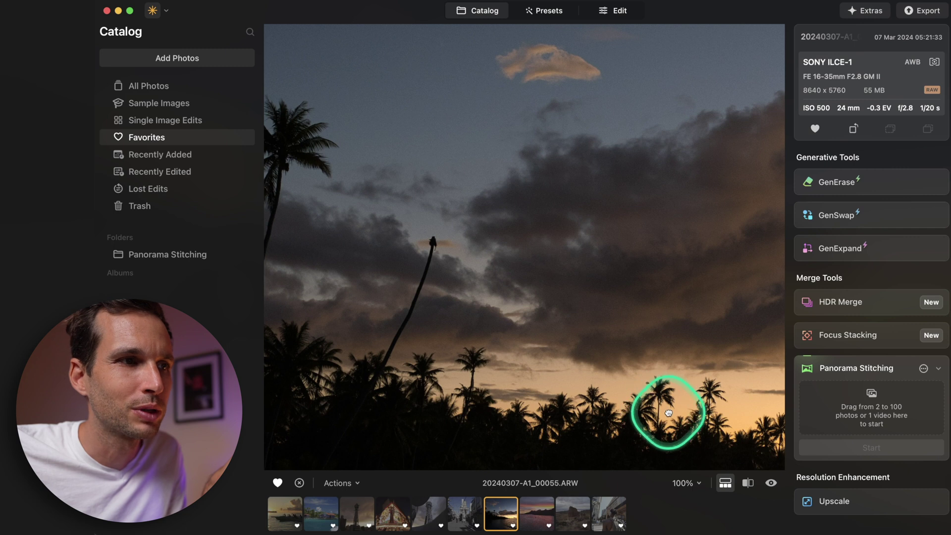
left_click(664, 402)
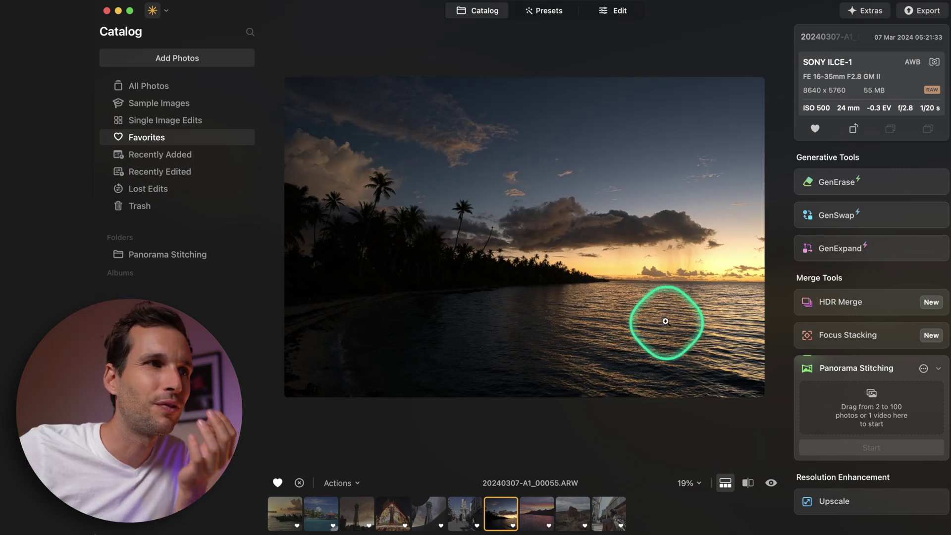
Open the palm-beach photo for editing and set the Develop exposure to 0.46
left_click(614, 10)
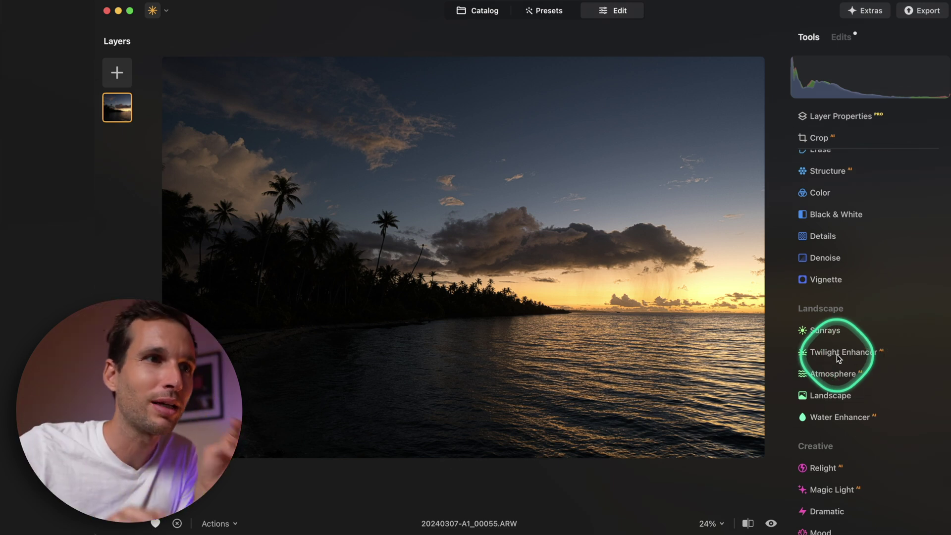
scroll(824, 399, "up", 5)
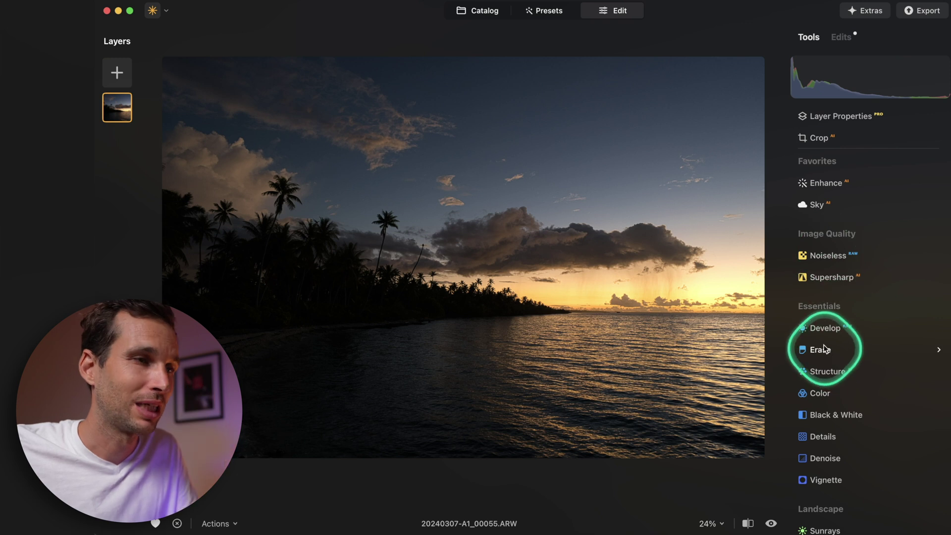
left_click(817, 331)
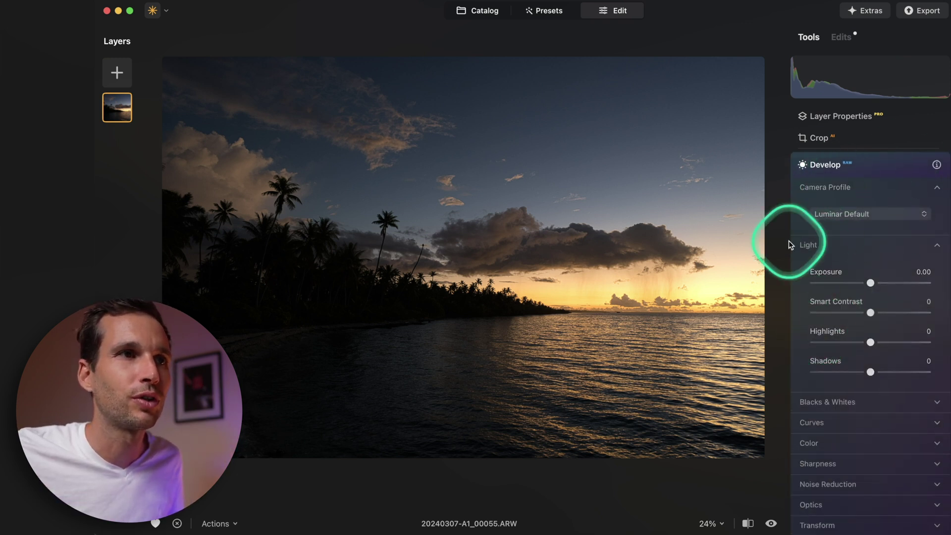
scroll(856, 393, "down", 5)
scroll(856, 393, "up", 3)
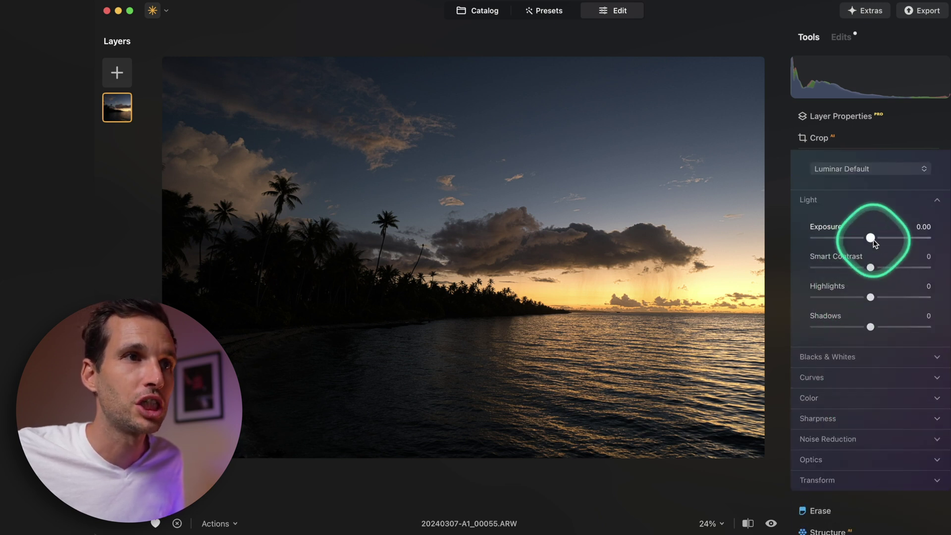
left_click_drag(873, 239, 880, 241)
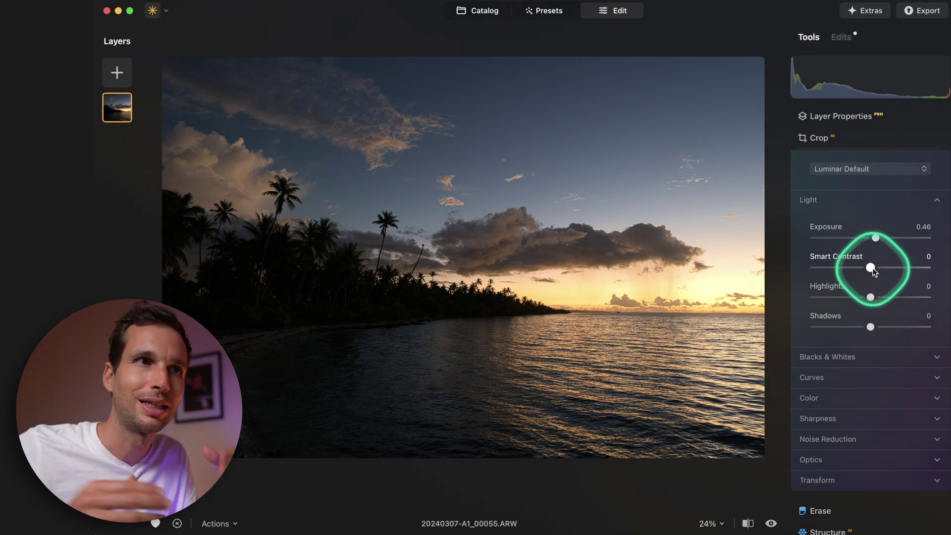
Set the Develop exposure to 0.62, Smart Contrast to 21, Highlights to 2 and Shadows to 16, and compare with the original
mouse_move(872, 268)
left_mouse_down()
mouse_move(915, 270)
mouse_move(763, 262)
mouse_move(926, 266)
mouse_move(772, 258)
mouse_move(902, 266)
mouse_move(880, 269)
left_mouse_up()
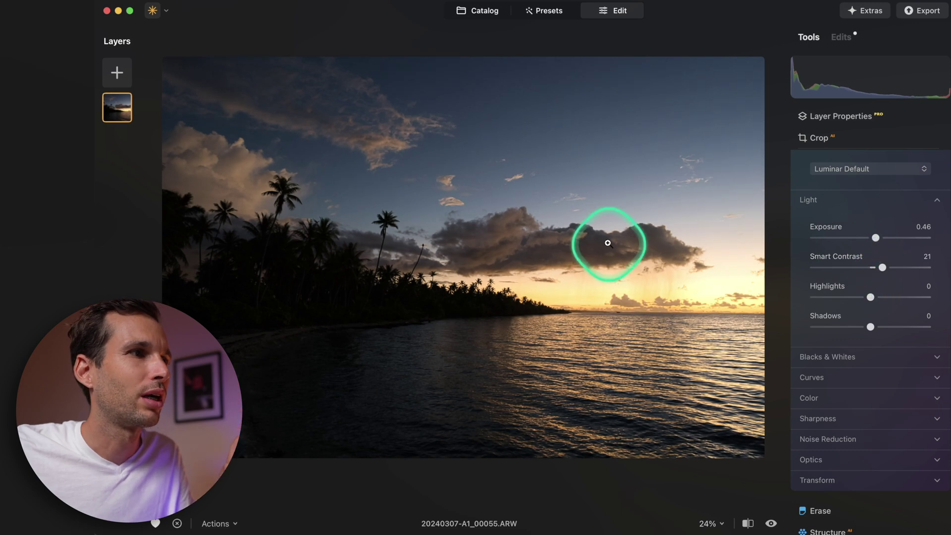
left_click_drag(879, 239, 882, 236)
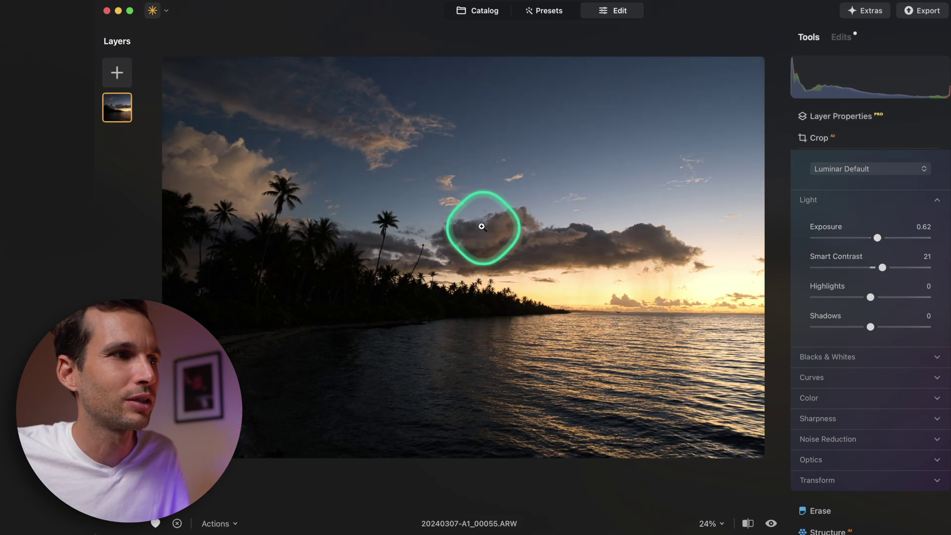
left_click_drag(871, 297, 879, 329)
left_click(772, 524)
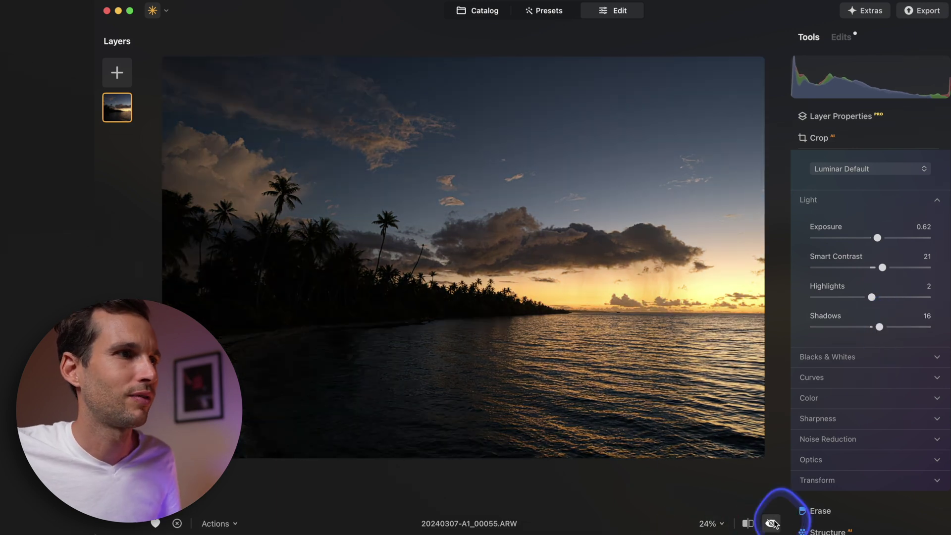
Enable the Develop optics corrections for auto distortion, chromatic aberrations and defringe on the palm-beach photo
scroll(851, 342, "down", 3)
left_click(835, 313)
left_click(835, 390)
left_click(836, 407)
left_click(604, 70)
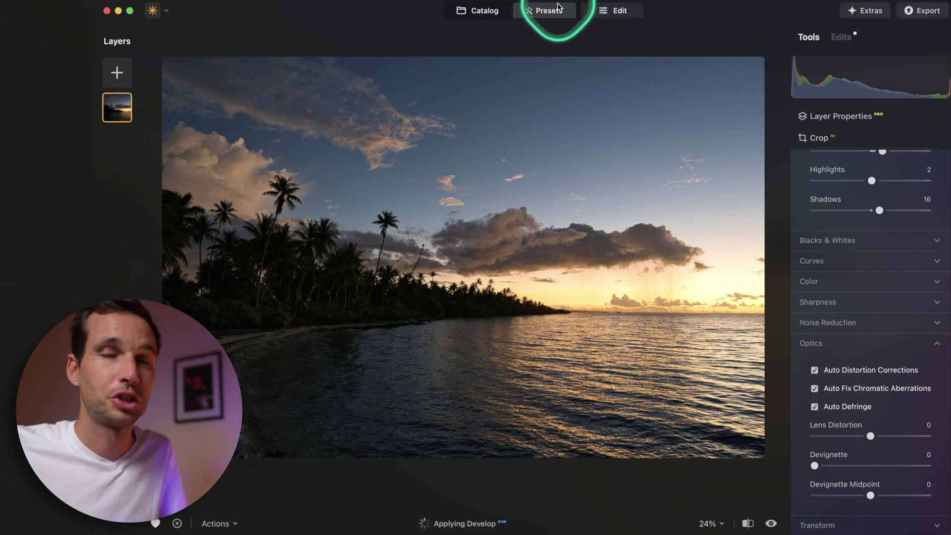
Open the pink bay sunset photo 20240301-DJI_0023.DNG from the catalog for editing and show its Develop settings
left_click(473, 11)
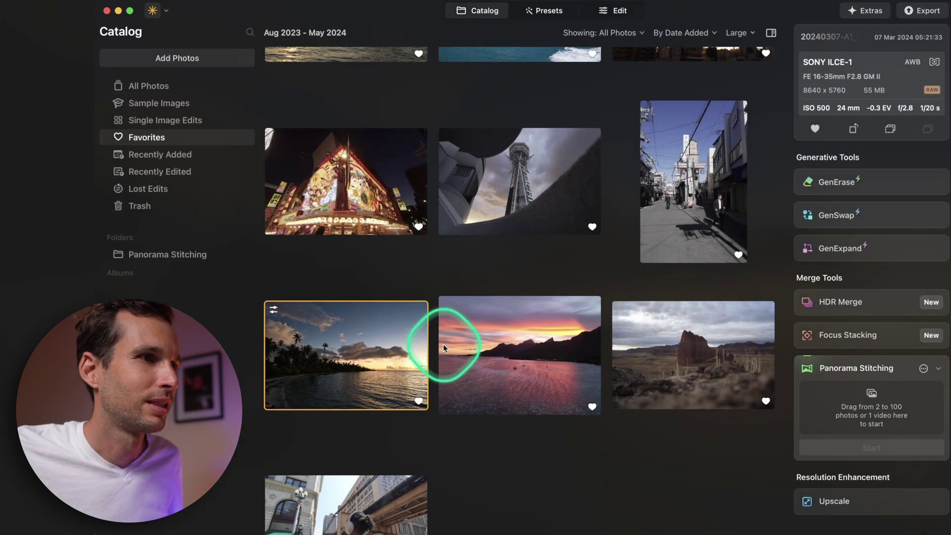
double_click(489, 340)
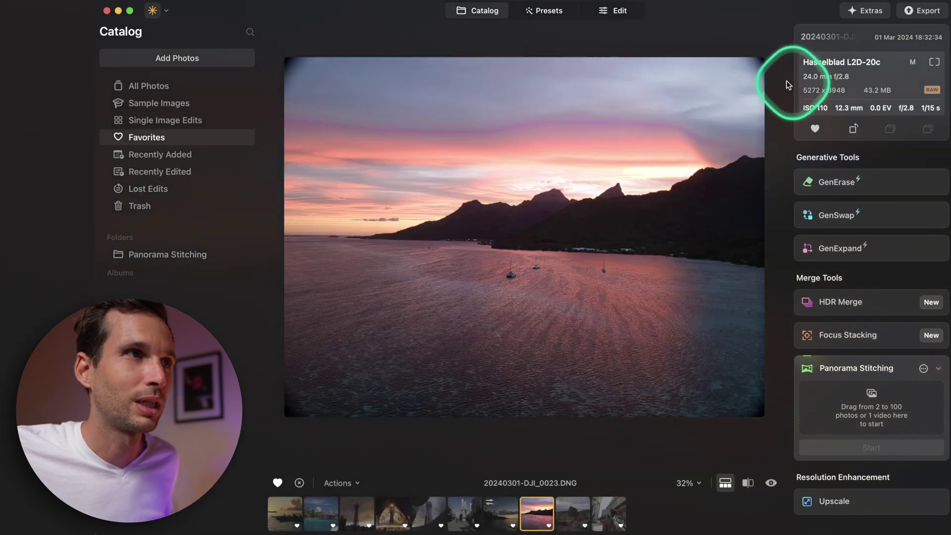
left_click(615, 10)
left_click(866, 327)
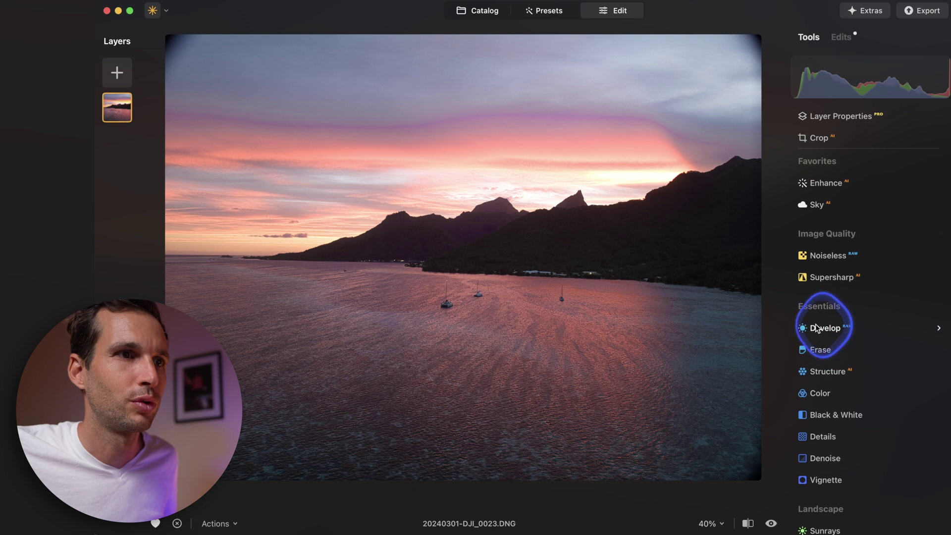
Turn on auto distortion corrections, auto chromatic aberration fixing and auto defringe for the bay sunset photo
scroll(909, 365, "down", 5)
left_click(824, 313)
left_click(824, 331)
left_click(829, 350)
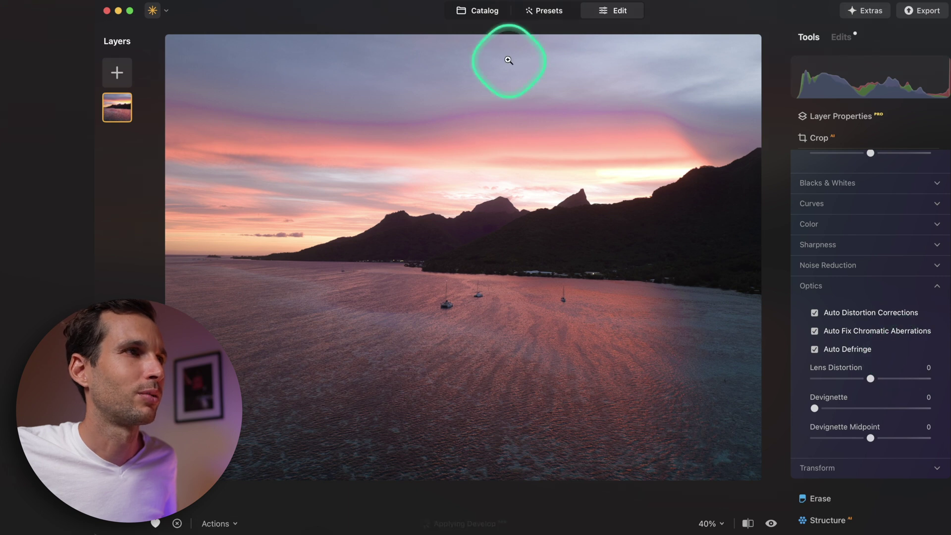
Return to the catalog and reopen the palm-beach photo 20240307-A1_00055.ARW for editing
left_click(475, 11)
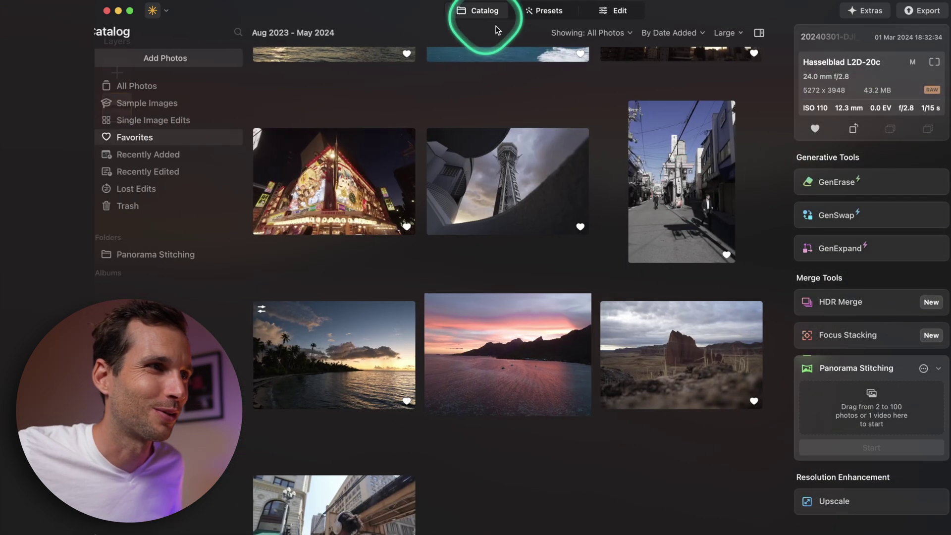
double_click(317, 357)
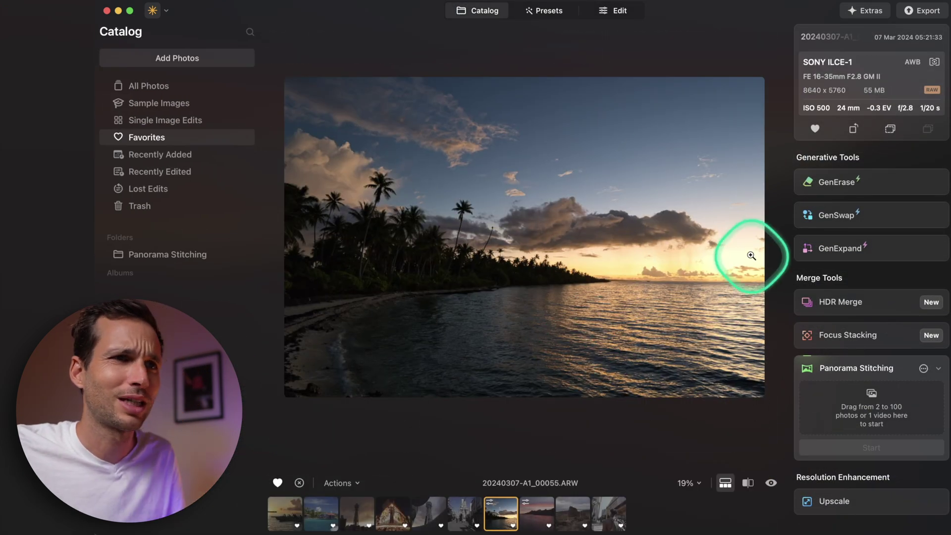
key("e")
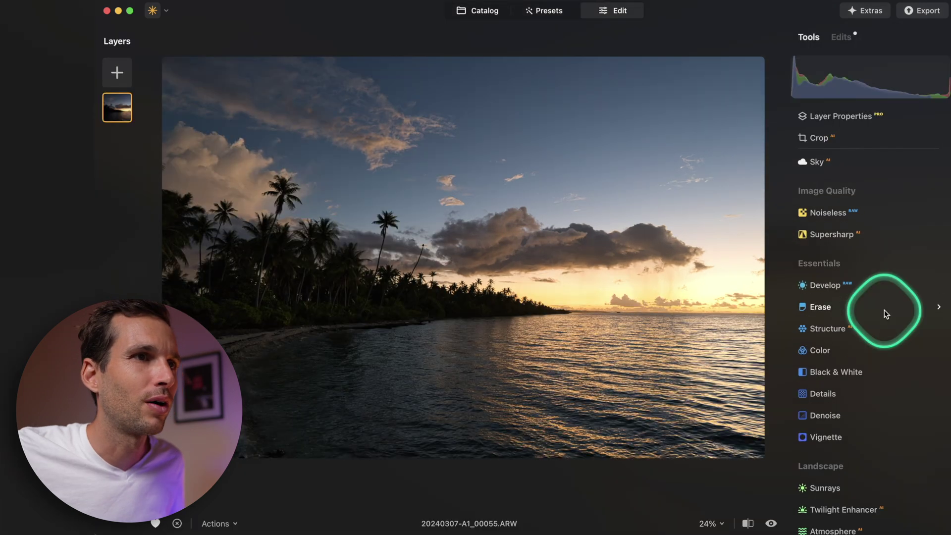
Review the palm-beach photo's Develop settings, collapse the Curves section and close the Develop tool
left_click(852, 282)
left_click(860, 426)
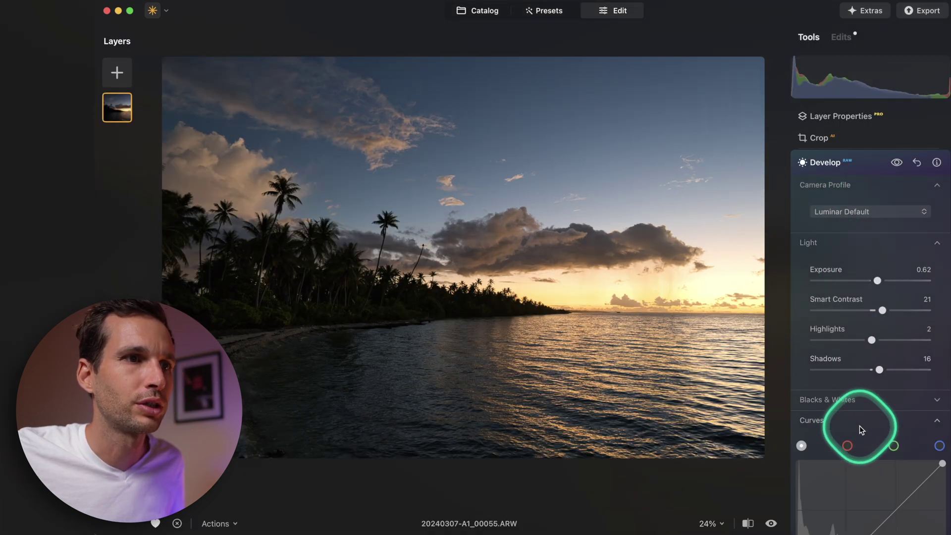
left_click(871, 402)
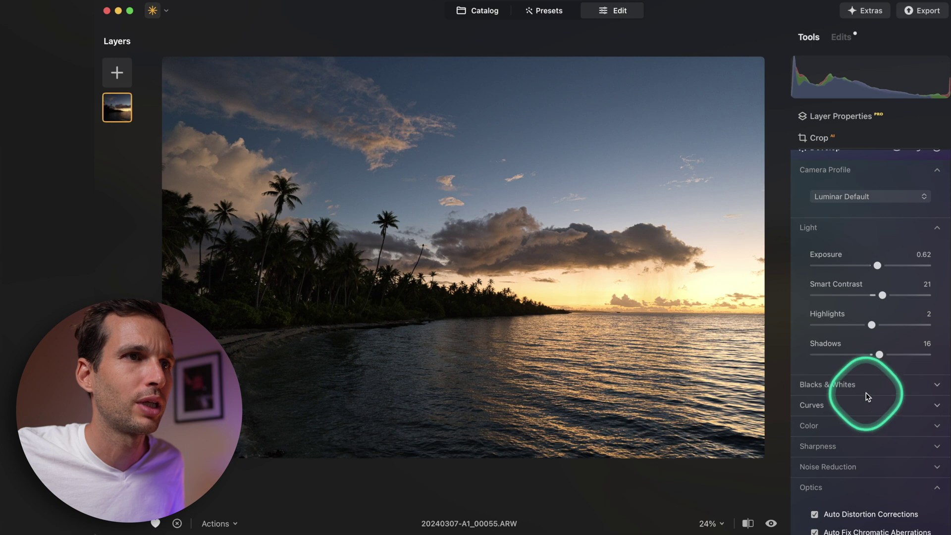
scroll(858, 163, "up", 2)
left_click(851, 192)
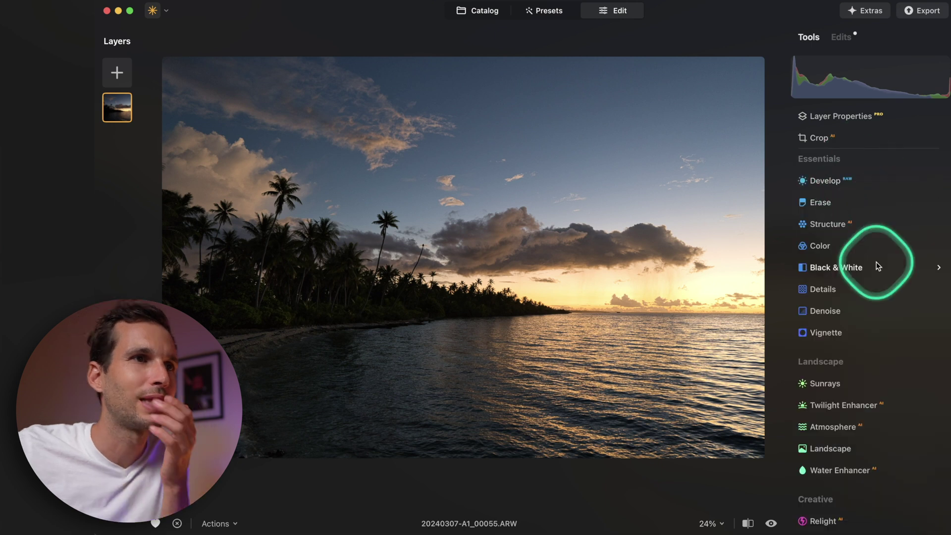
Try the Twilight Enhancer's Emerald preset, then apply Mauve with the amount at 47 and exposure at -55
scroll(842, 247, "up", 3)
scroll(870, 307, "down", 6)
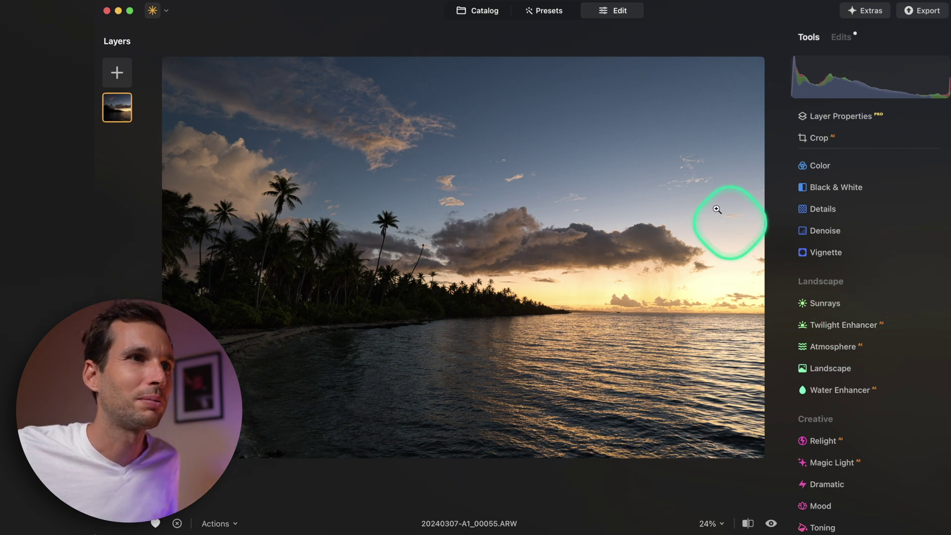
left_click(850, 326)
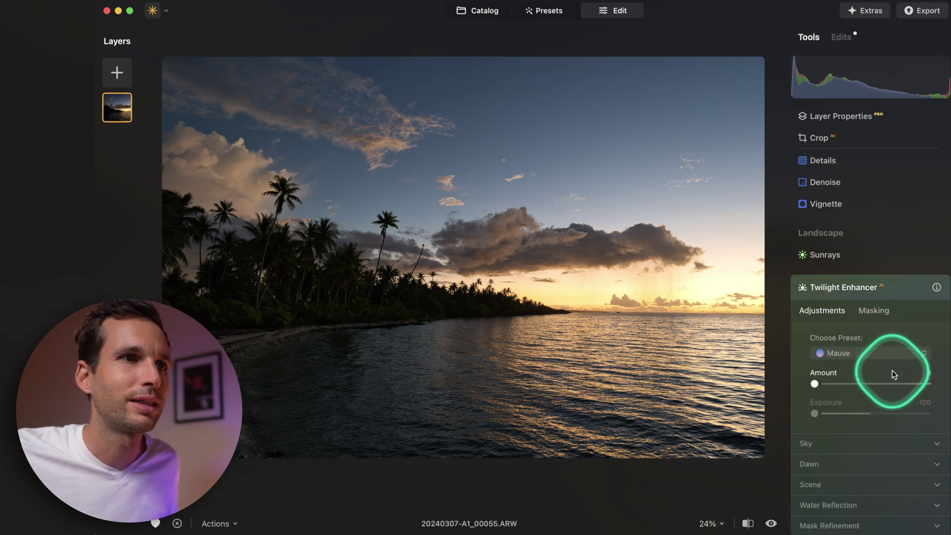
left_click(841, 232)
left_click(842, 276)
left_click(840, 236)
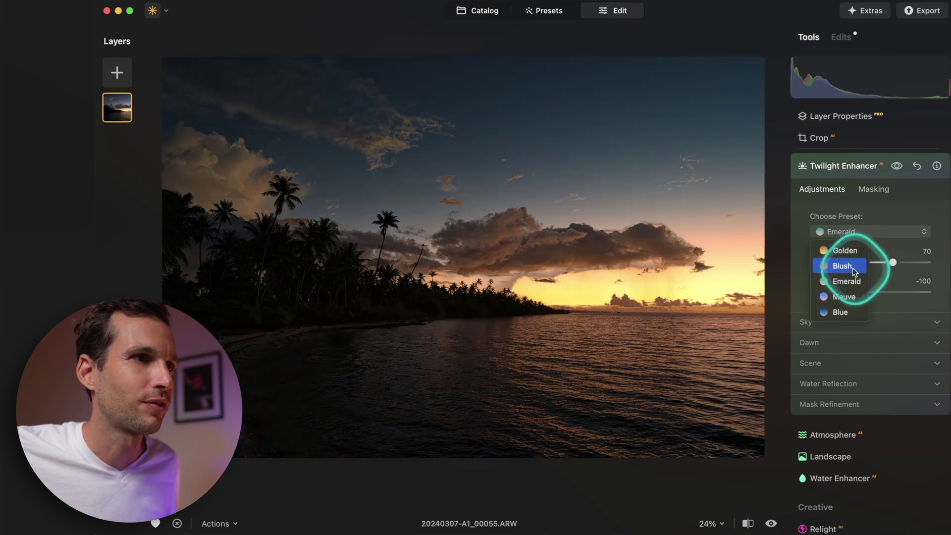
left_click(845, 296)
left_click_drag(893, 262, 868, 264)
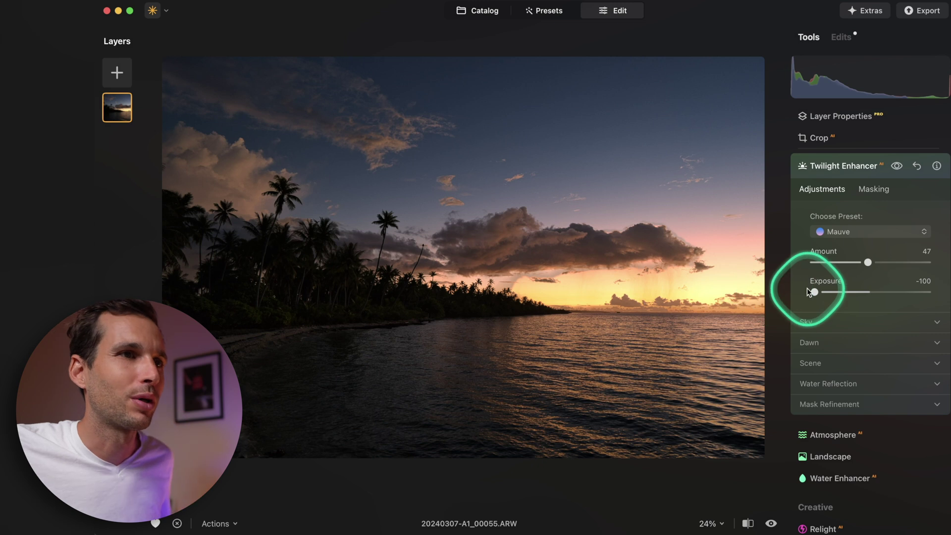
left_click_drag(815, 292, 840, 295)
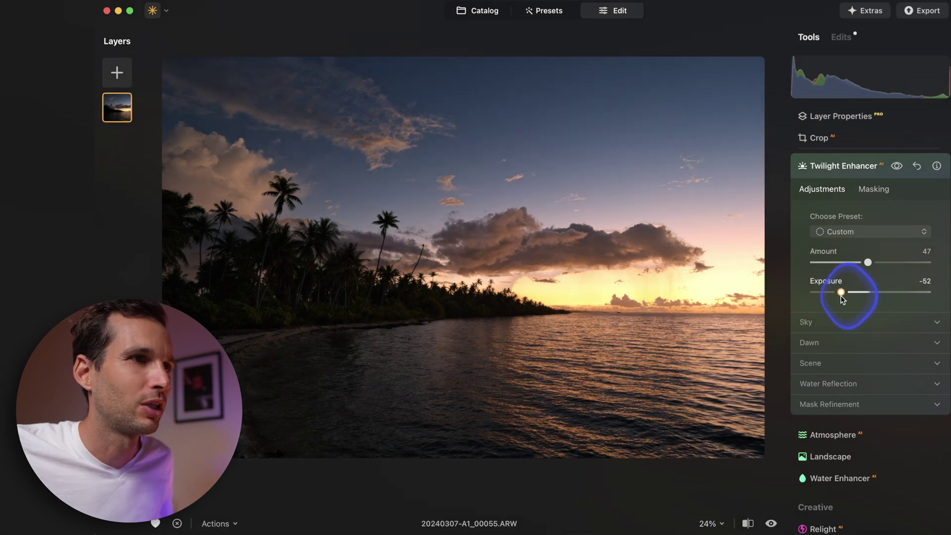
Compare the palm-beach photo repeatedly with and without the Twilight Enhancer effect
left_click(897, 166)
left_click(897, 167)
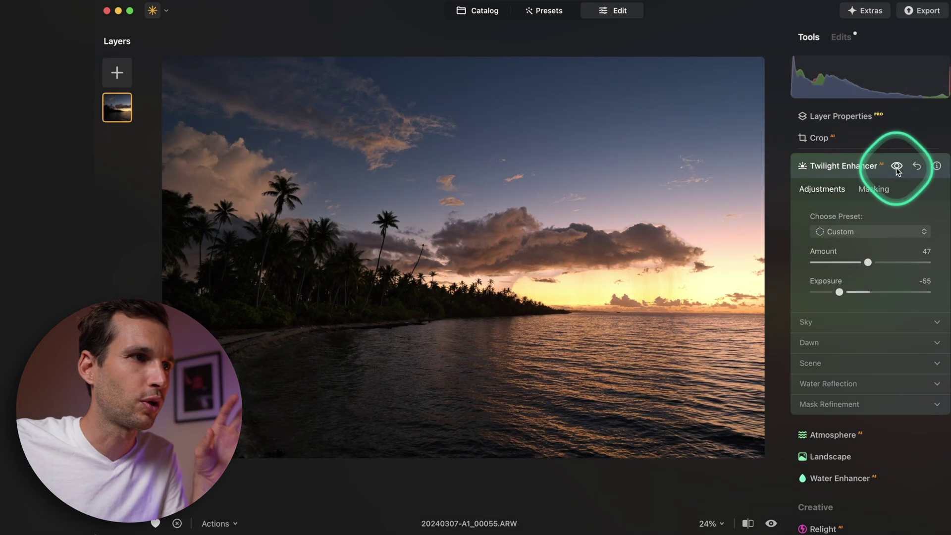
left_click(897, 166)
left_click(896, 167)
left_click(896, 167)
left_click(897, 167)
left_click(897, 166)
left_click(897, 166)
left_click(897, 166)
left_click(897, 166)
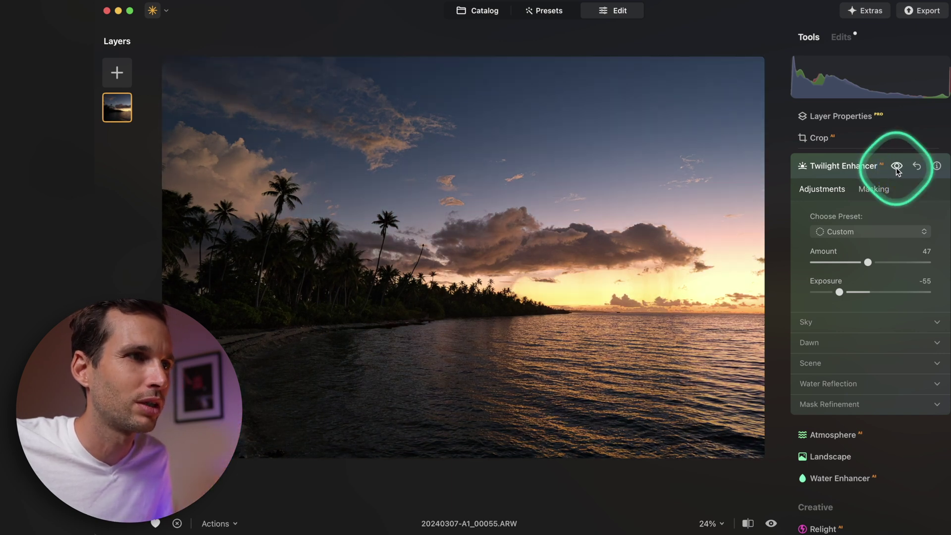
Set the Twilight Enhancer amount to 51, expand its Mask Refinement settings and check the palm treeline at 100%
left_click_drag(871, 262, 873, 261)
left_click(925, 404)
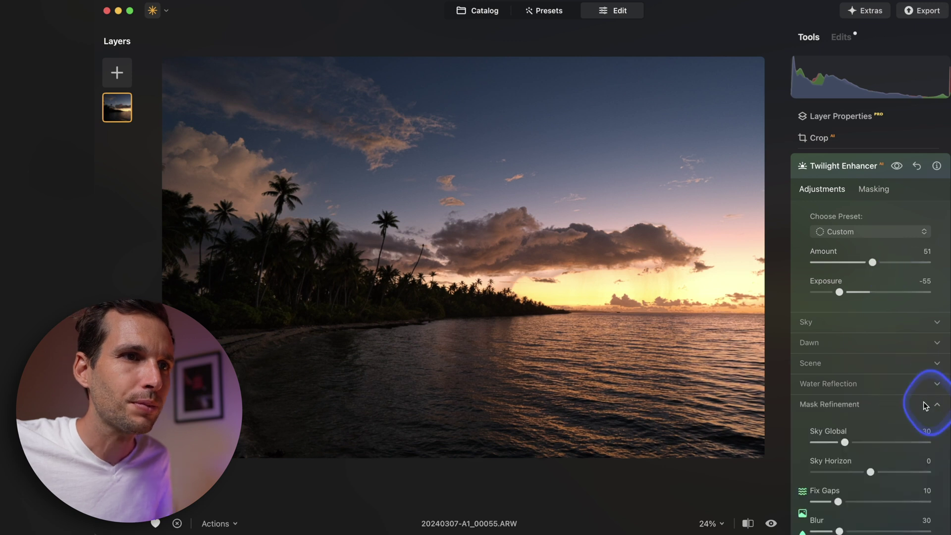
scroll(891, 378, "down", 3)
left_click(525, 279)
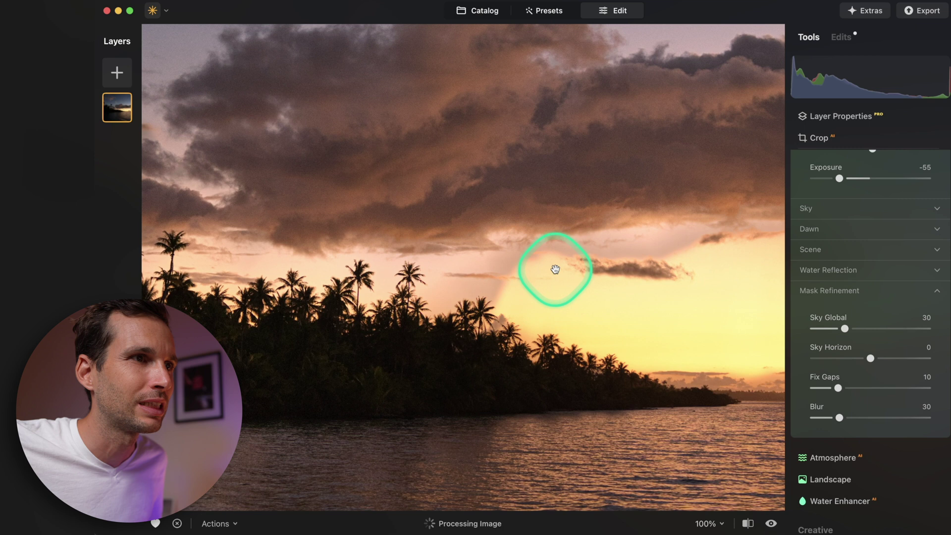
left_click(596, 328)
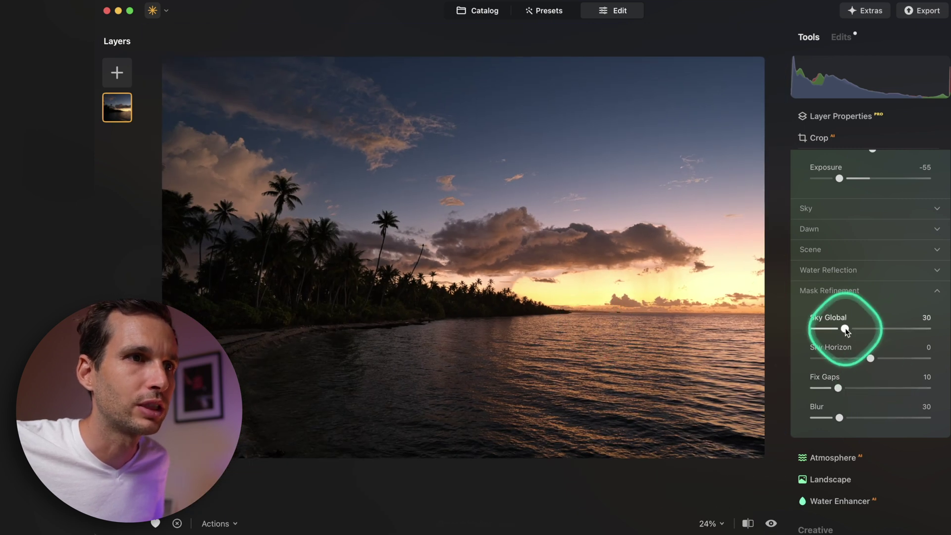
Set the mask refinement's Sky Global to 91 and Fix Gaps to 4, and inspect the palms at 100%
left_click_drag(847, 330, 921, 323)
left_click_drag(838, 388, 876, 389)
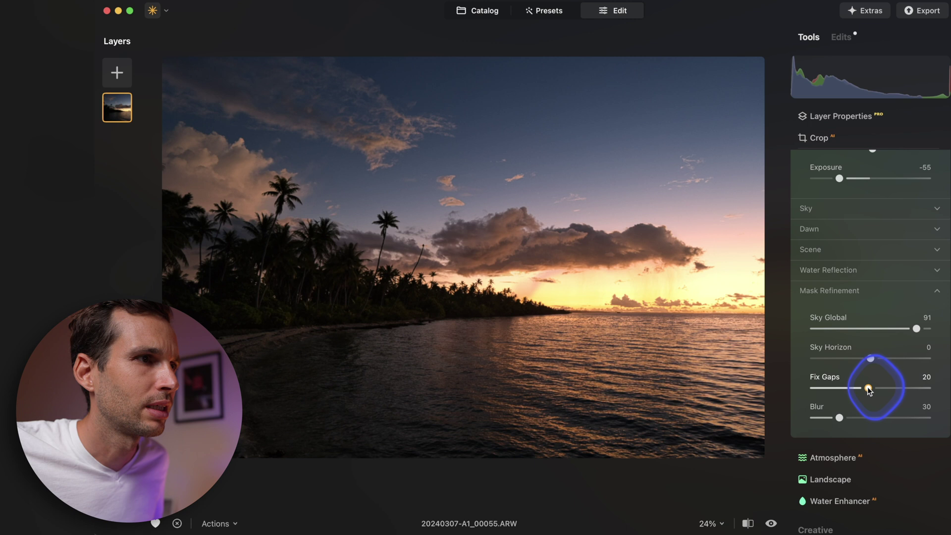
left_click_drag(837, 390, 821, 389)
double_click(374, 213)
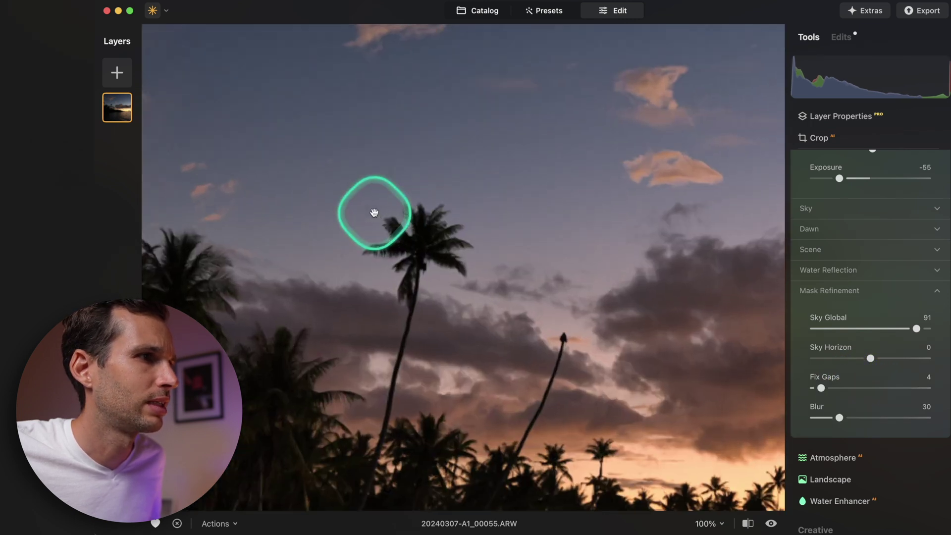
left_click_drag(374, 213, 503, 322)
double_click(504, 322)
Reopen the palm-beach photo's applied edits and set the Twilight Enhancer sky temperature to -4 and tint to 25
left_click(480, 14)
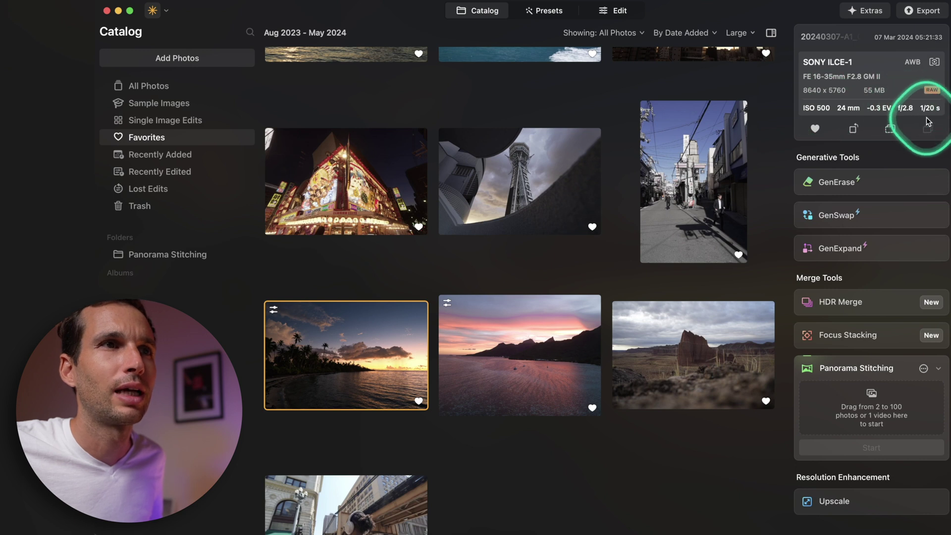
left_click(613, 16)
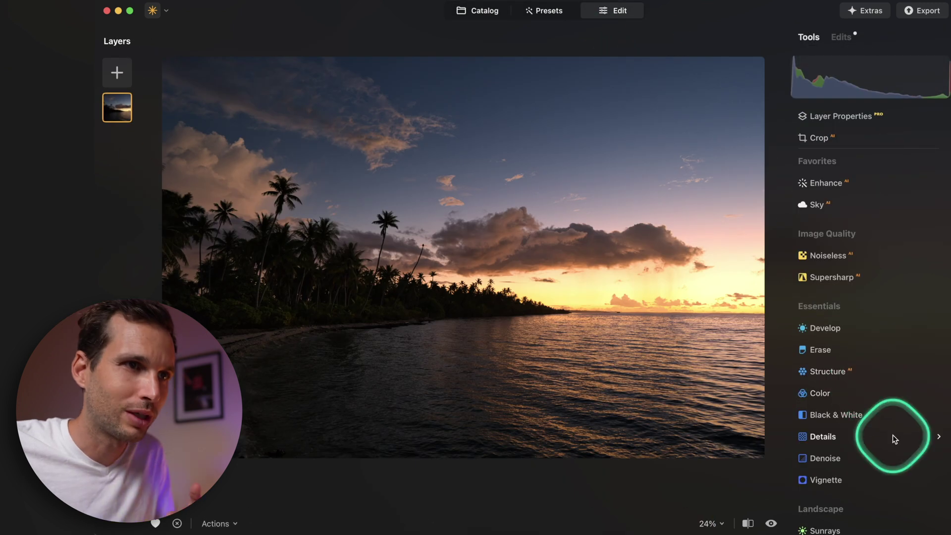
left_click(844, 38)
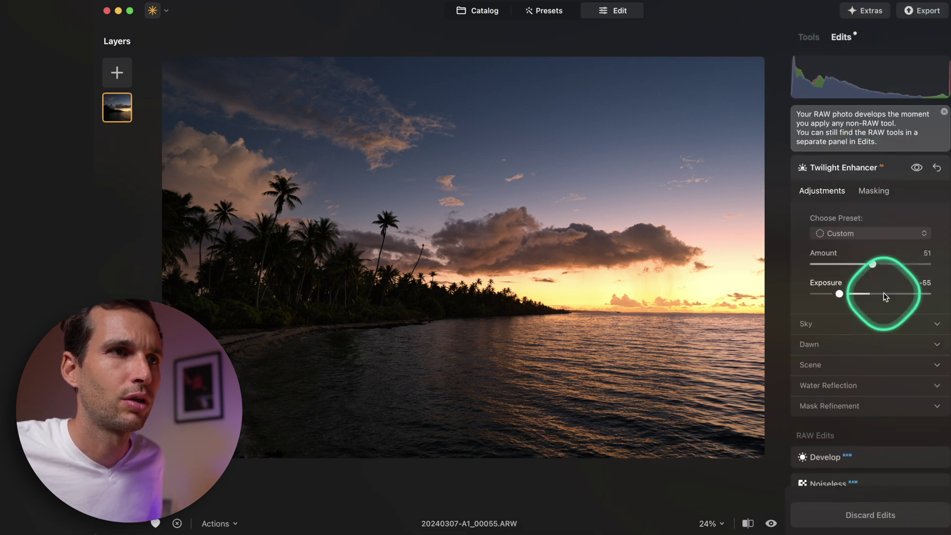
left_click(872, 325)
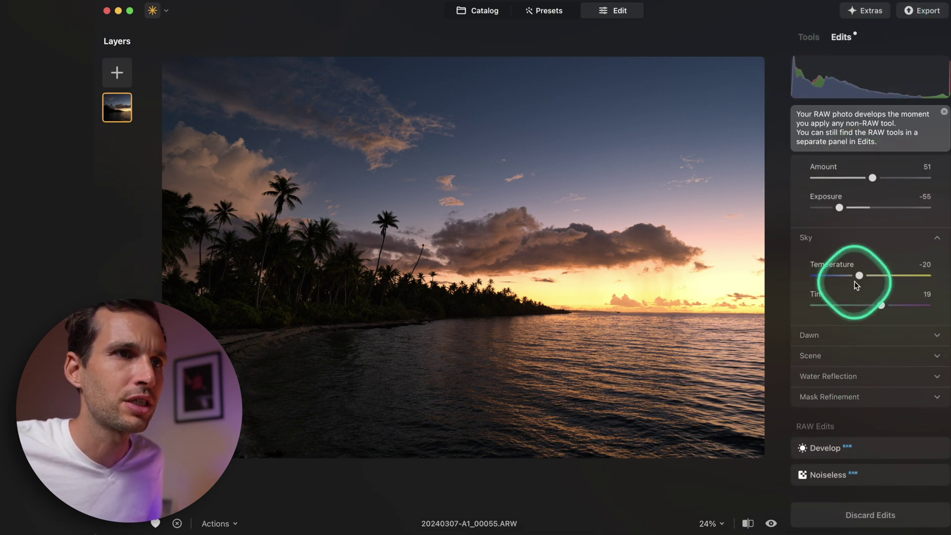
left_click_drag(862, 277, 904, 305)
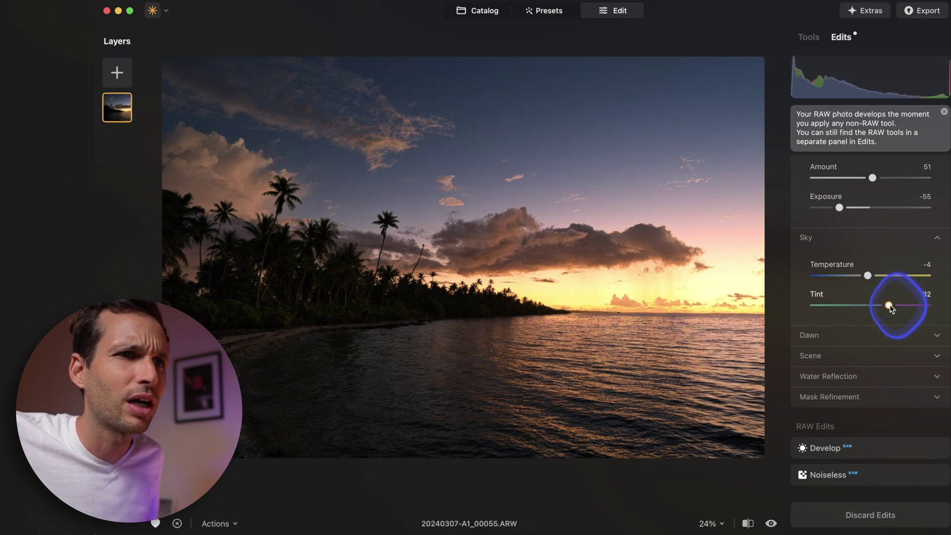
Try the Twilight Enhancer's Dawn amount at 0, restore it to 100 and set the Dawn exposure to 64
left_click(873, 331)
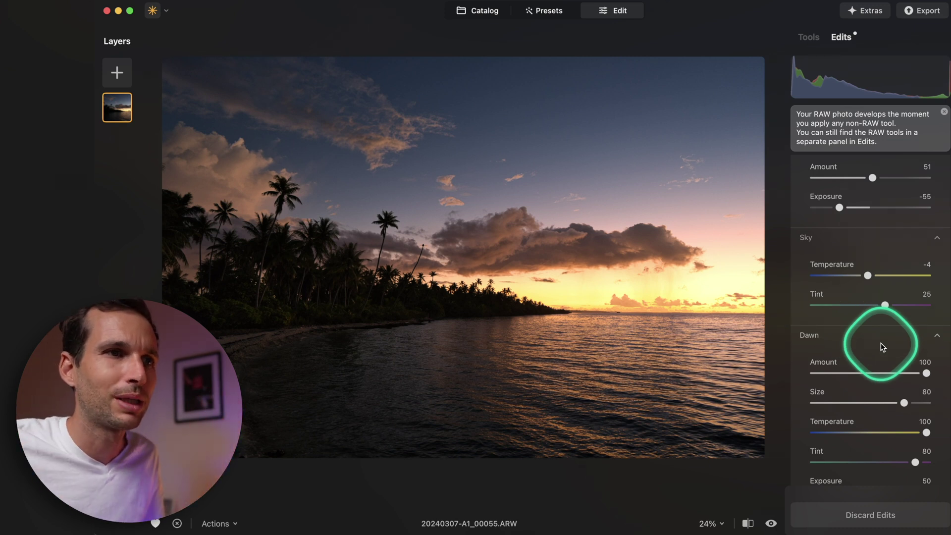
scroll(825, 343, "down", 5)
left_click_drag(927, 230, 703, 248)
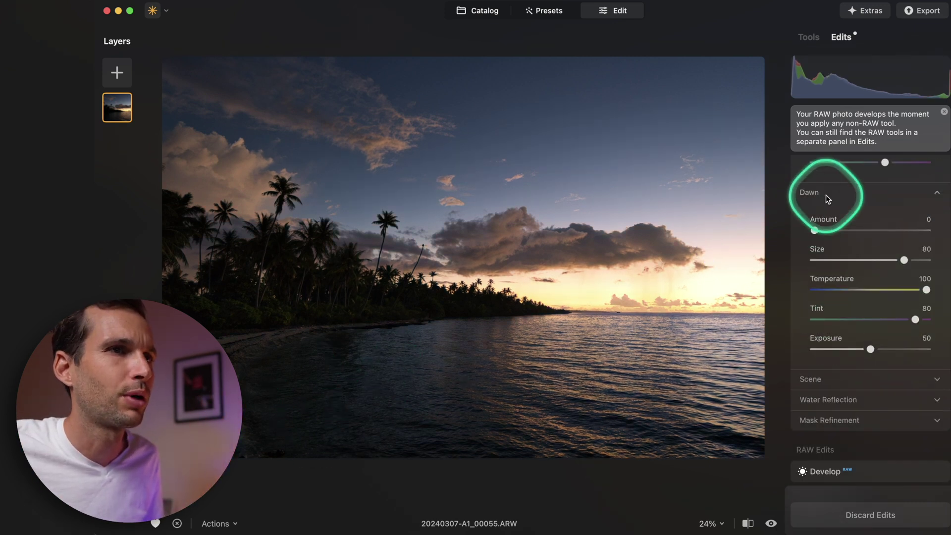
left_click_drag(815, 231, 923, 230)
left_click_drag(871, 349, 875, 351)
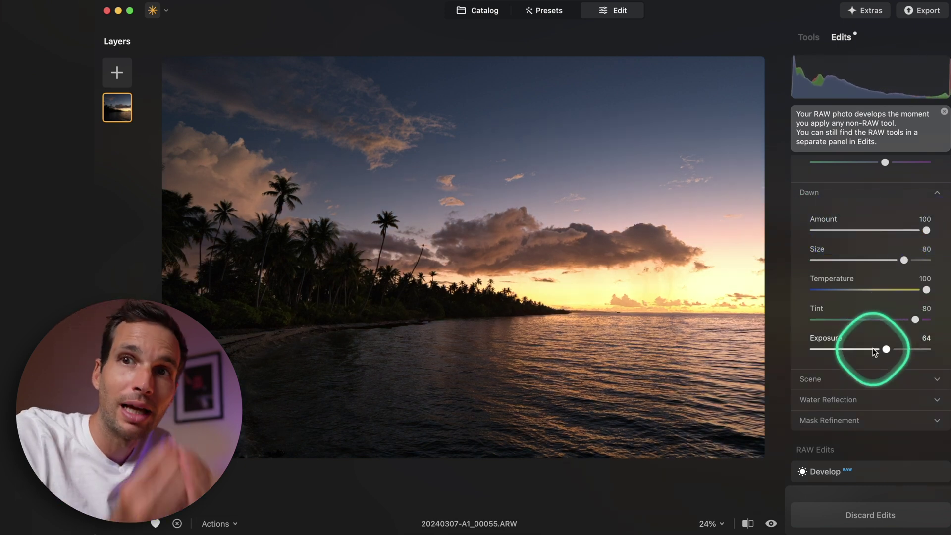
Set the Twilight Enhancer's Scene shade to -21 and view the remaining relight and feathering settings
left_click(845, 380)
scroll(870, 382, "down", 3)
left_click_drag(871, 322, 832, 321)
scroll(836, 313, "down", 3)
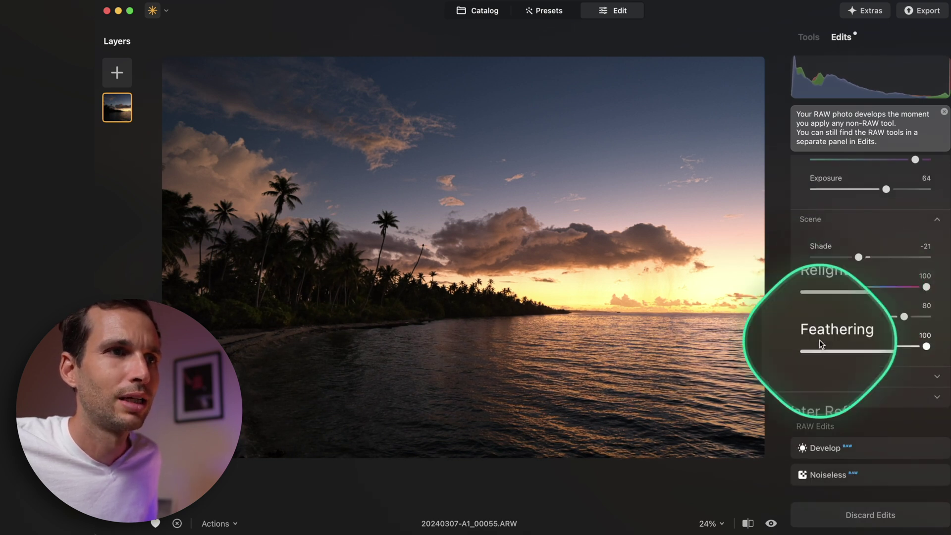
Expand the Twilight Enhancer's Water Reflection settings and set the reflection amount to 88
left_click(825, 376)
scroll(862, 386, "down", 2)
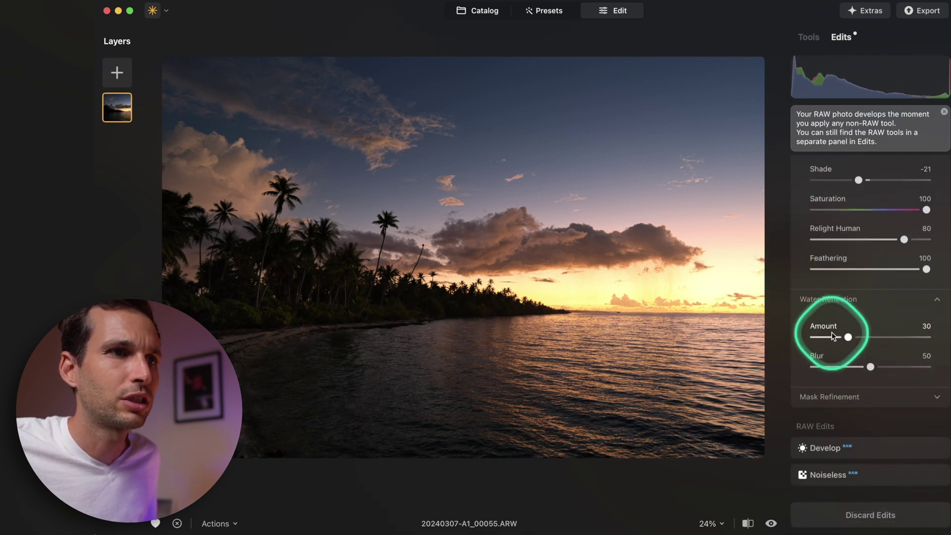
left_click_drag(847, 338, 768, 342)
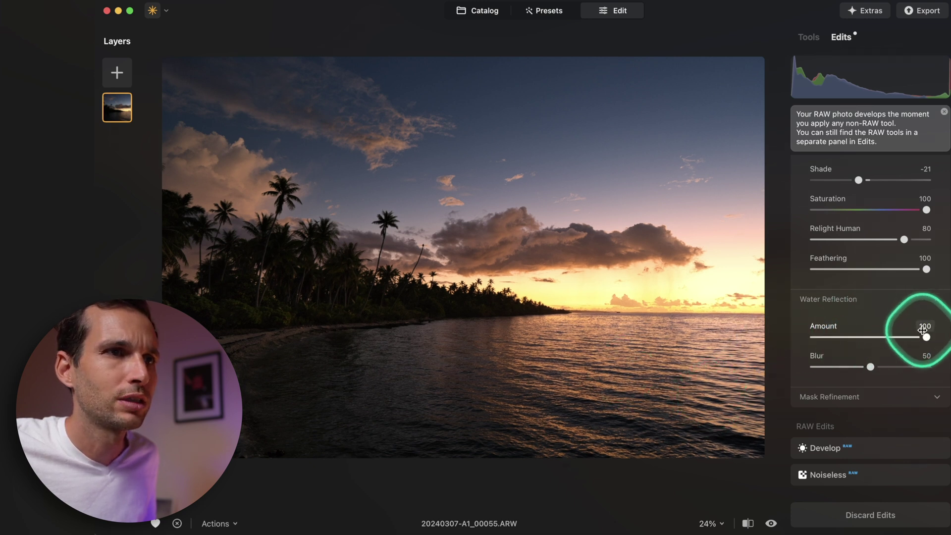
left_click_drag(887, 337, 916, 340)
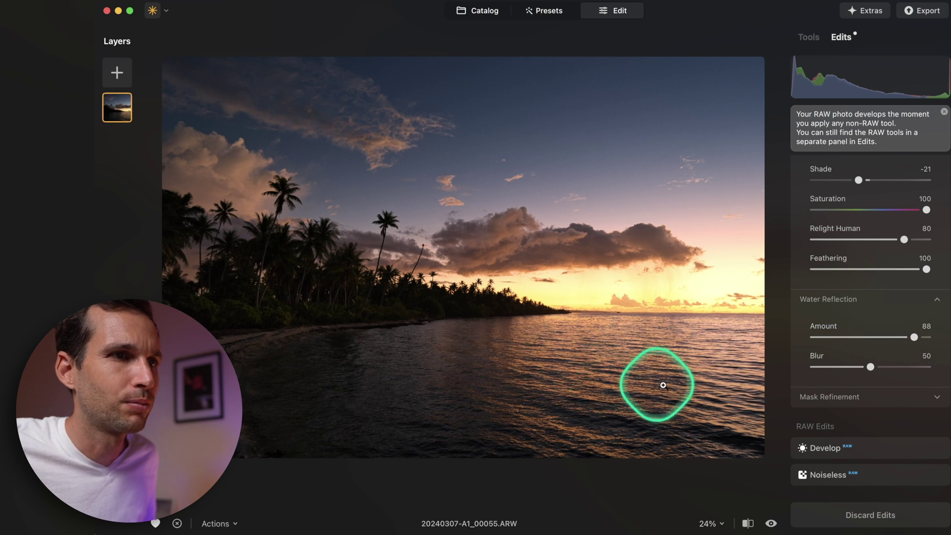
Set the Water Reflection blur to 18 and the Mask Refinement blur to 29
left_click(843, 397)
scroll(867, 421, "down", 3)
left_click_drag(818, 455, 942, 452)
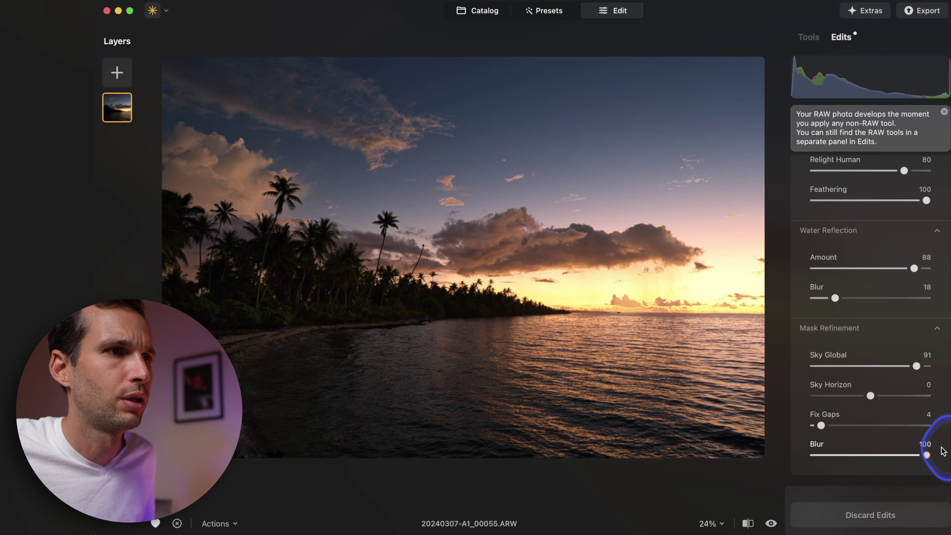
left_click_drag(879, 443, 841, 442)
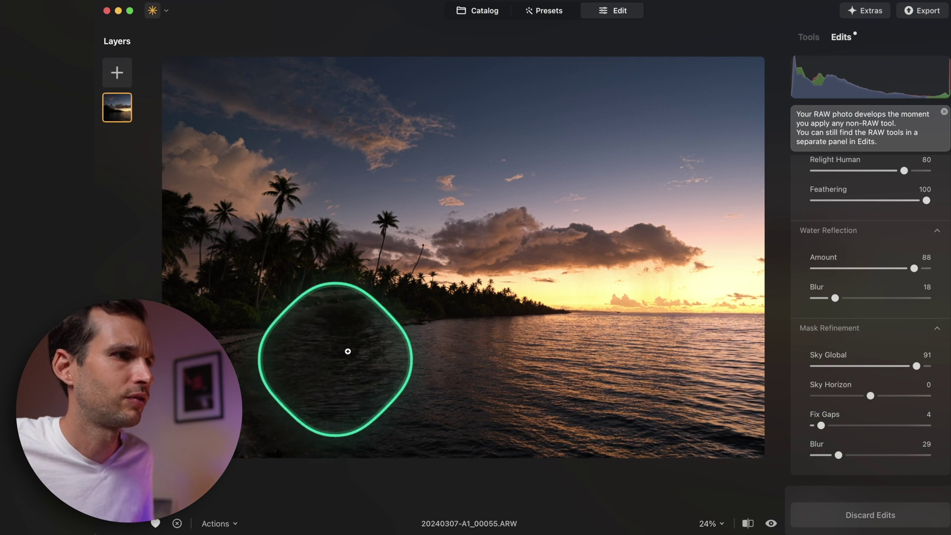
left_click(545, 279)
left_click(545, 281)
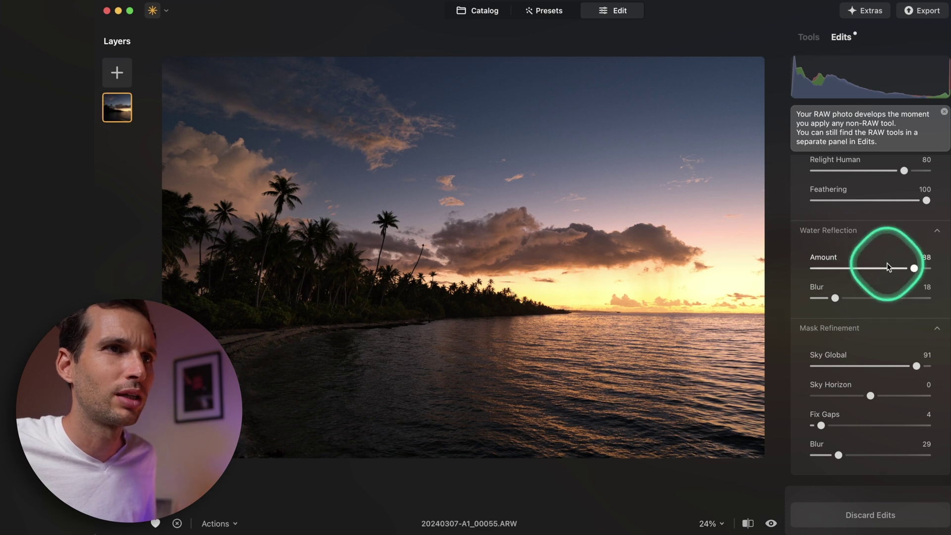
Raise the Twilight Enhancer's overall Amount to 63 and compare the sunset photo before and after editing
scroll(887, 268, "up", 10)
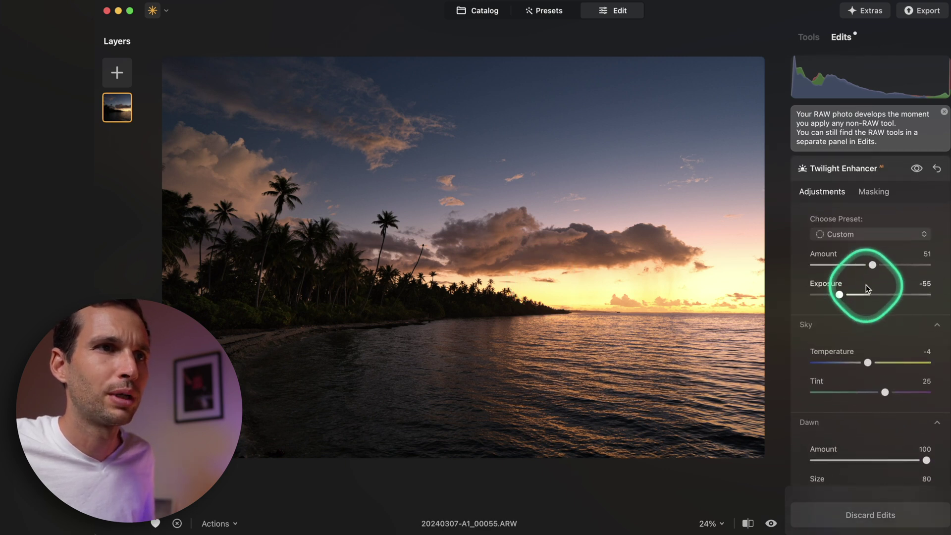
mouse_move(880, 270)
left_mouse_down()
mouse_move(907, 269)
mouse_move(885, 266)
left_mouse_up()
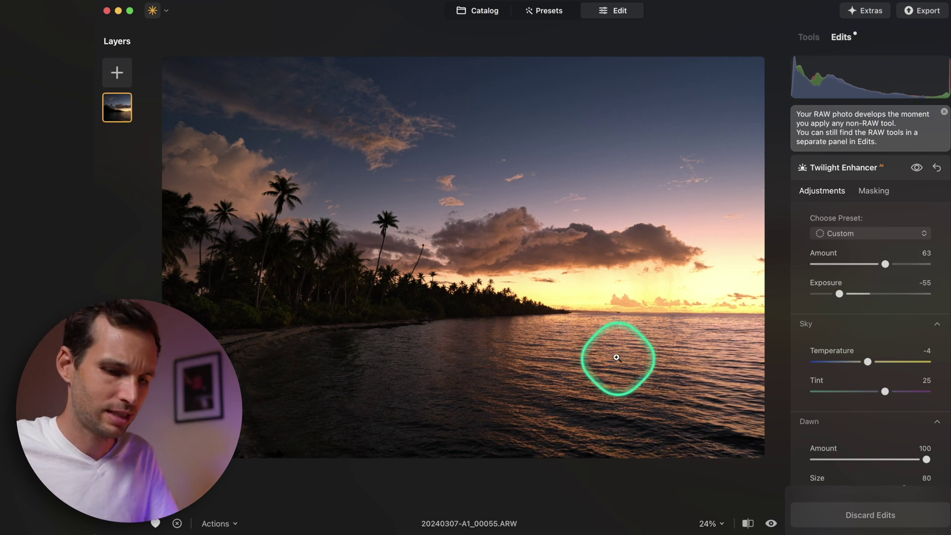
key("backslash")
key("backslash")
key("backslash")
key("backslash")
right_click(595, 271)
left_click(560, 258)
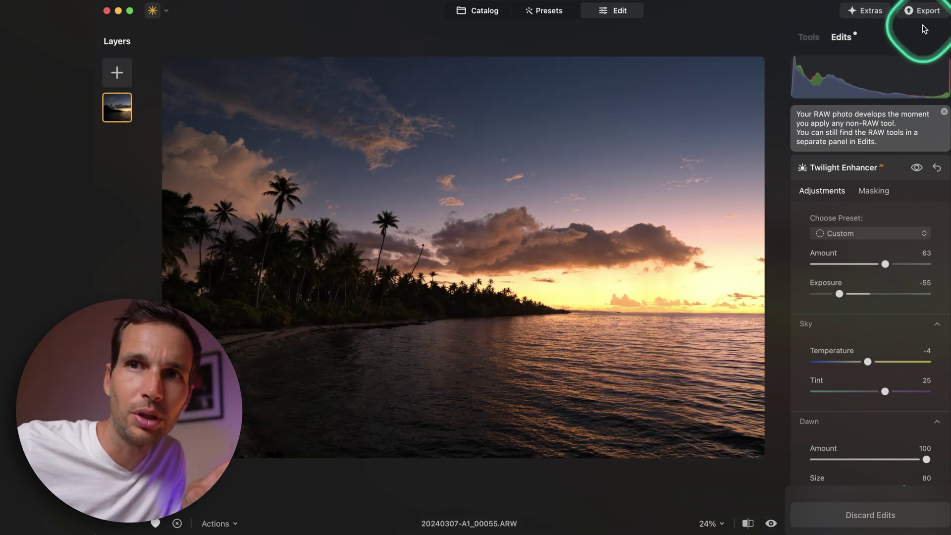
Export the sunset photo to disk as 20240307-A1_00055.jpeg in the For Instagram folder, using the existing JPEG settings
left_click(911, 10)
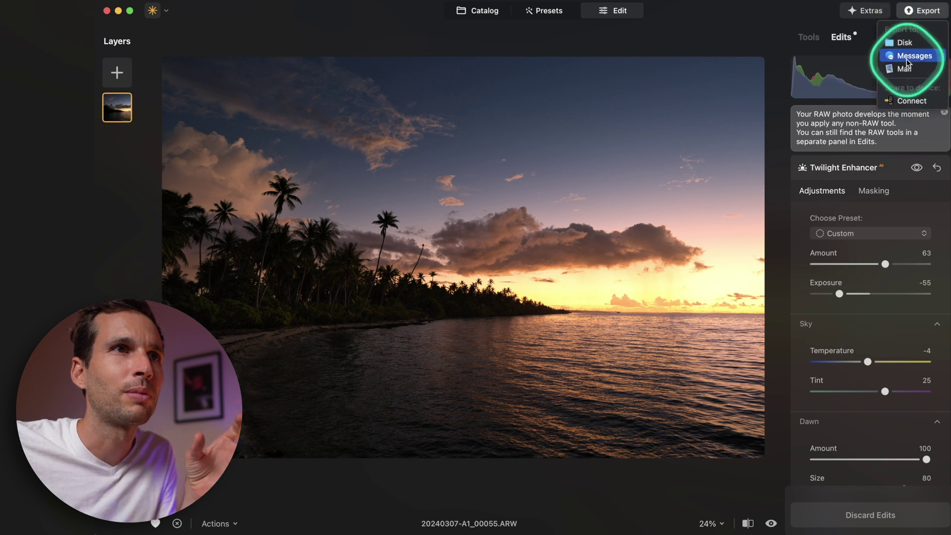
left_click(907, 14)
left_click(906, 19)
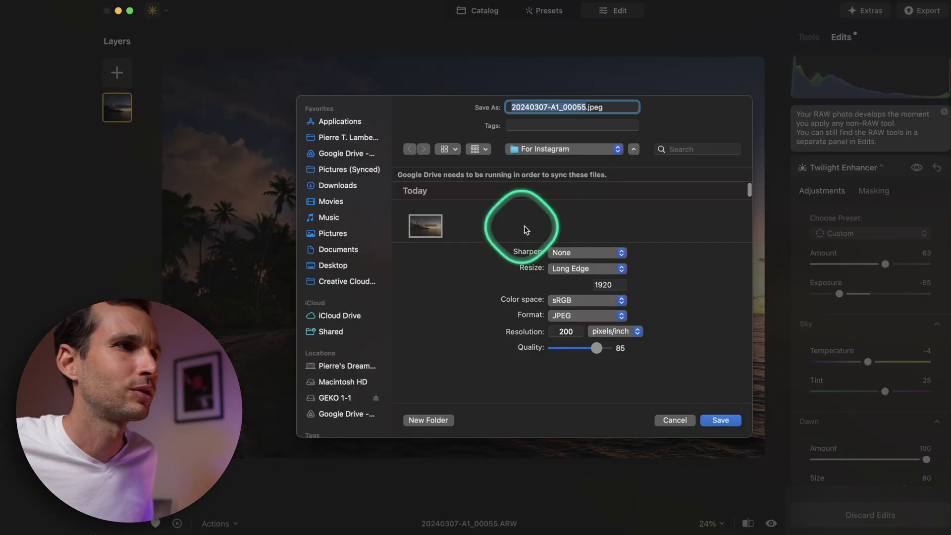
left_click(715, 421)
left_click(539, 328)
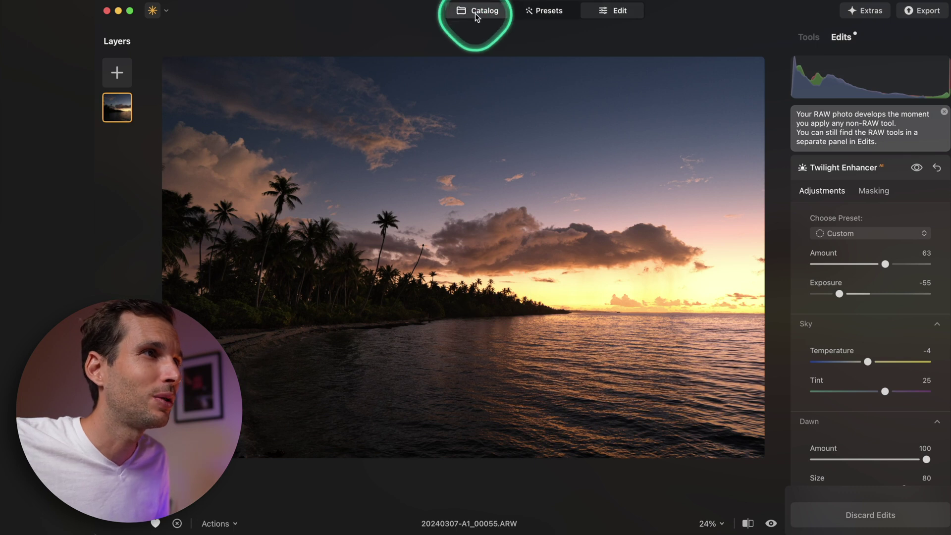
Return to the catalog and open the favorite photo of purple stilt houses over turquoise water
left_click(475, 12)
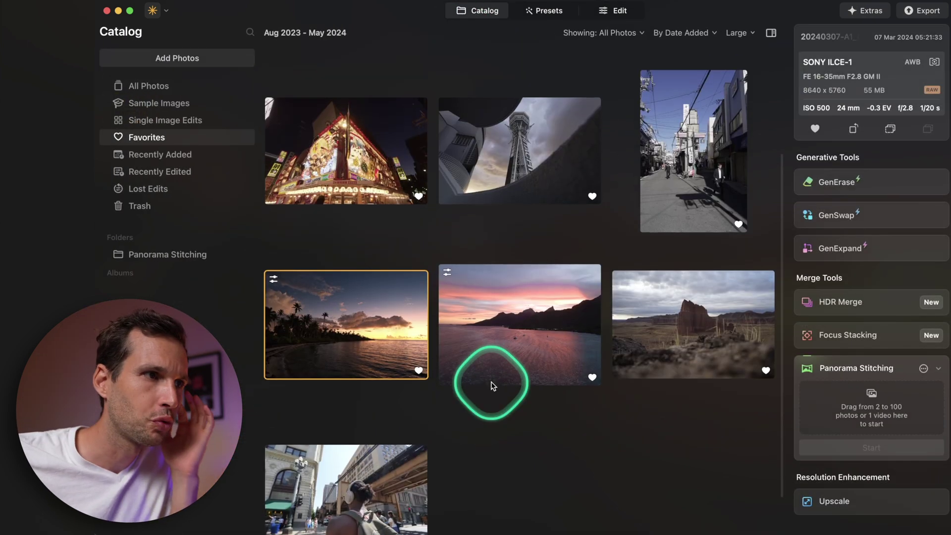
scroll(493, 386, "down", 2)
left_click(391, 420)
scroll(492, 421, "up", 5)
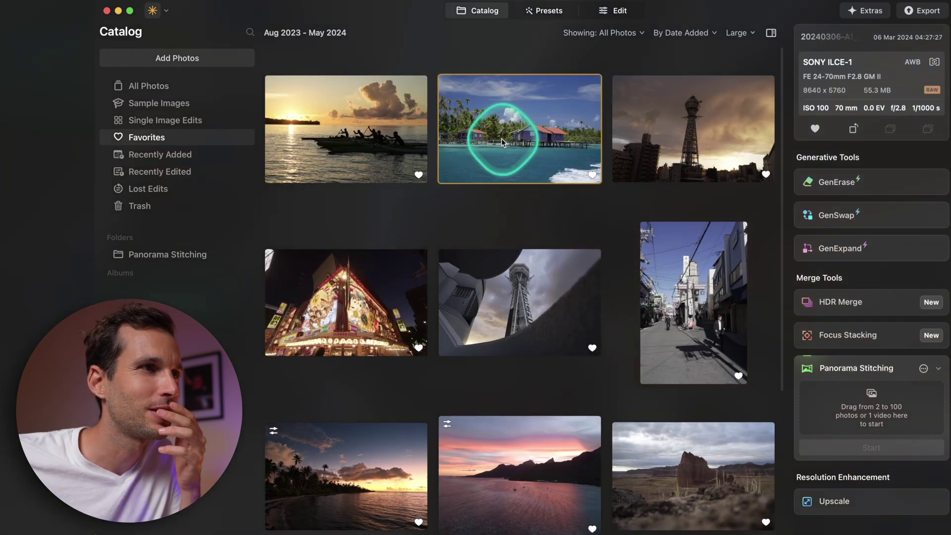
double_click(501, 138)
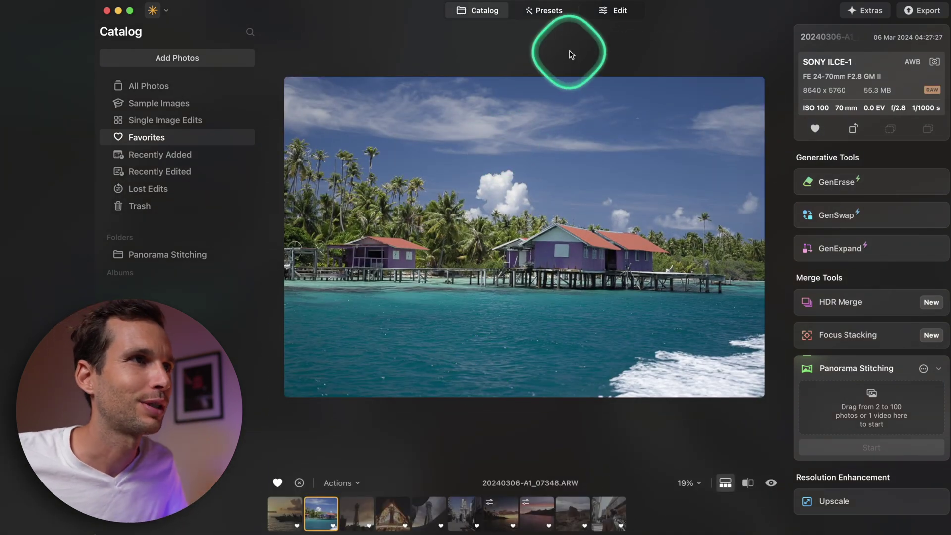
Browse the Epic Travel Collection among the purchased presets for the stilt-house photo
left_click(540, 8)
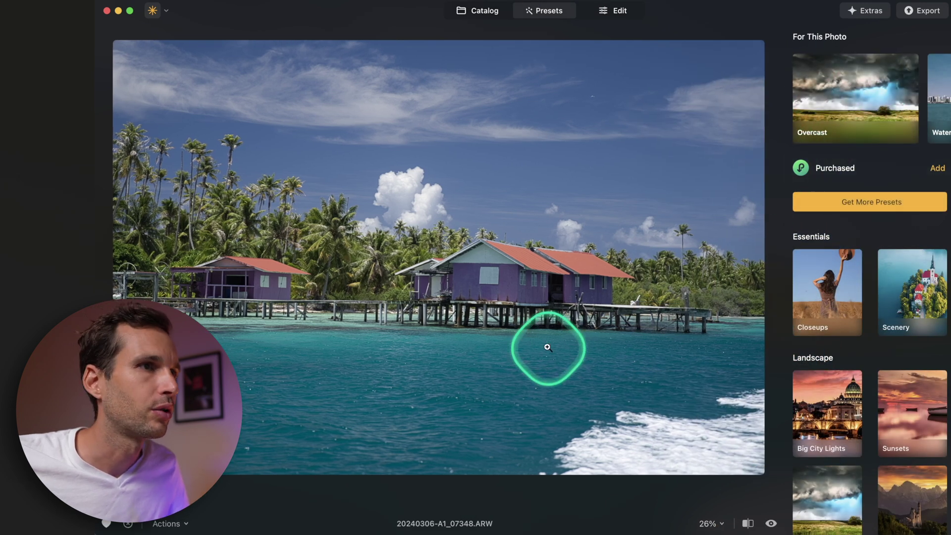
left_click(822, 167)
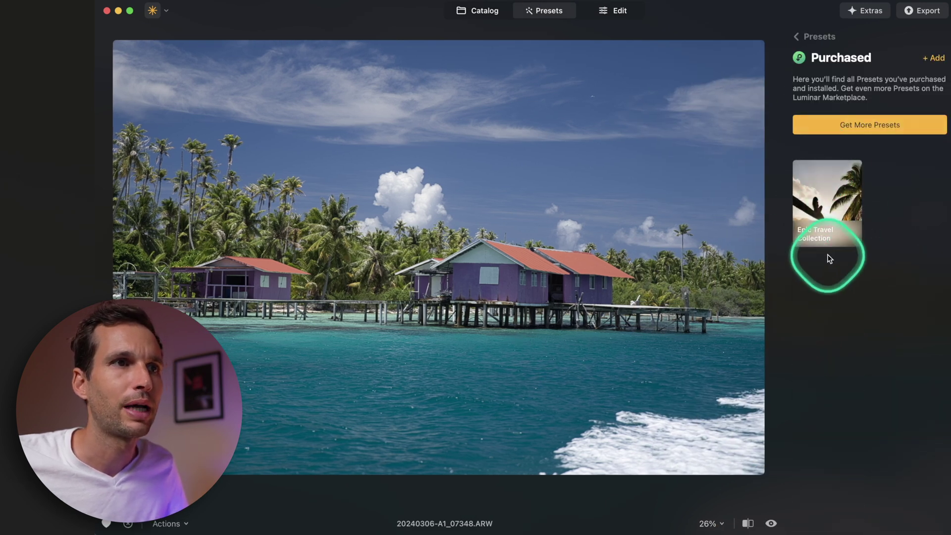
left_click(815, 222)
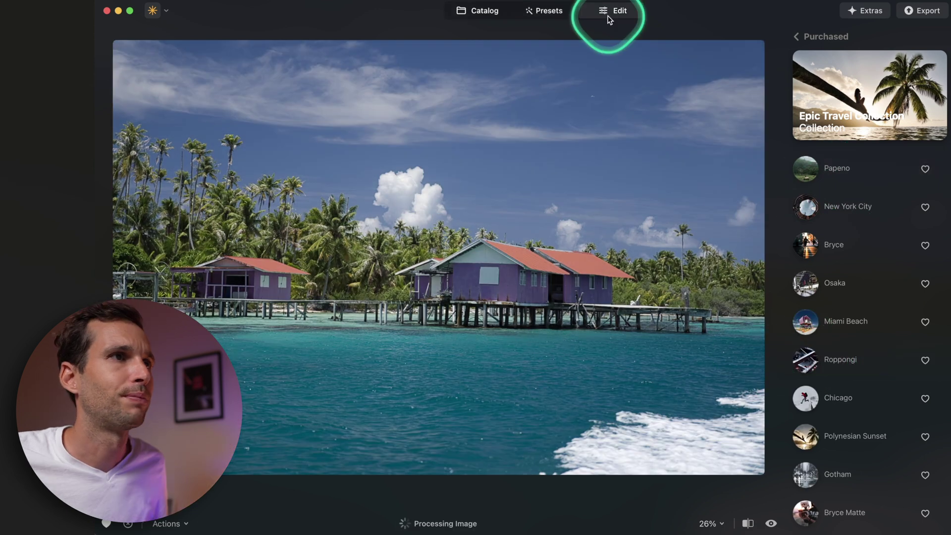
Start editing the stilt-house photo and enable automatic distortion, chromatic aberration and defringe corrections in Develop's Optics
left_click(612, 11)
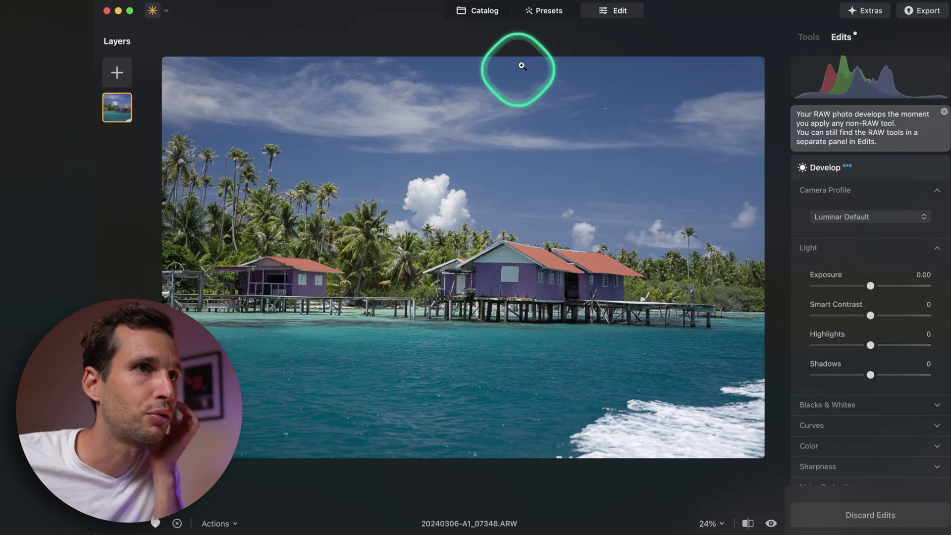
scroll(871, 433, "down", 3)
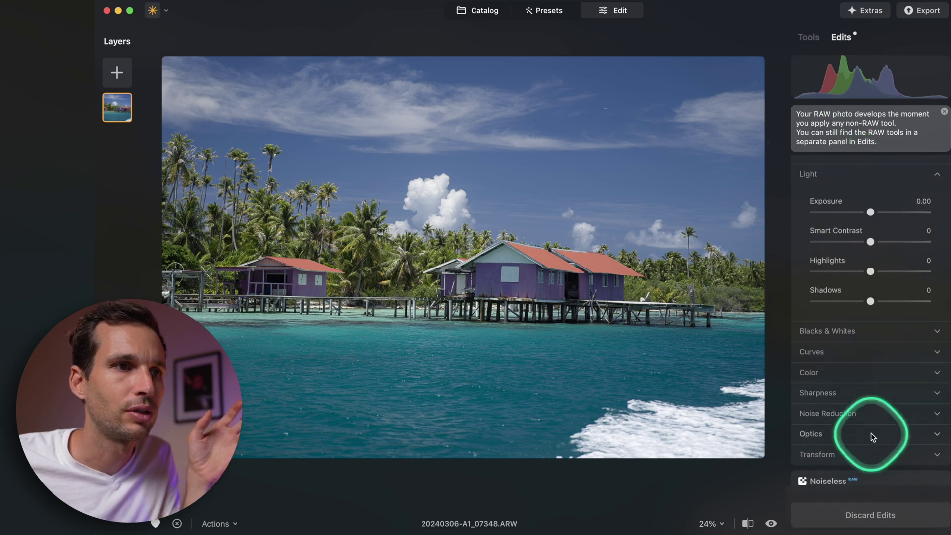
left_click(878, 429)
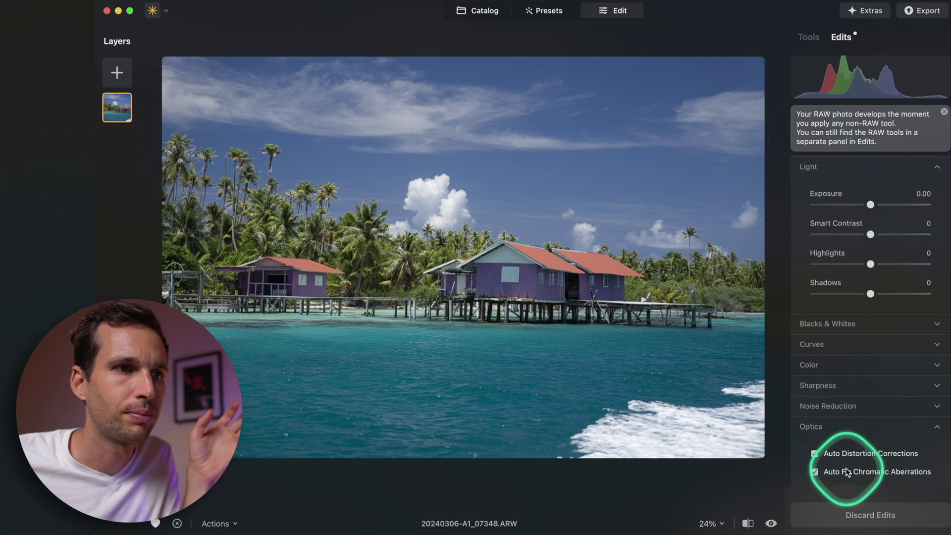
scroll(842, 436, "down", 2)
left_click(840, 416)
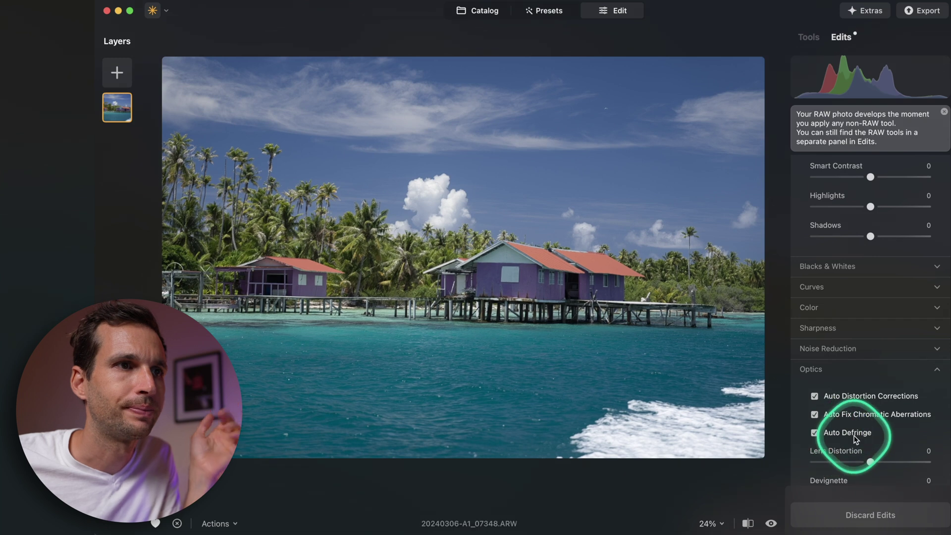
Develop the stilt-house photo with smart contrast 55, highlights -14 and exposure 0.32, and collapse the Develop settings
scroll(842, 431, "up", 4)
left_click_drag(914, 288, 894, 286)
left_click_drag(871, 255, 902, 286)
left_click_drag(870, 315, 871, 347)
scroll(872, 302, "up", 2)
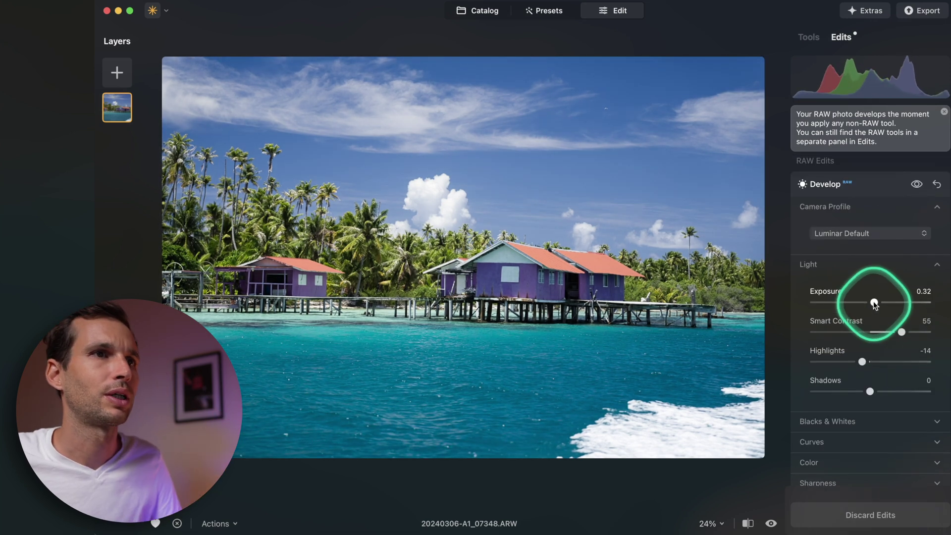
left_click(935, 184)
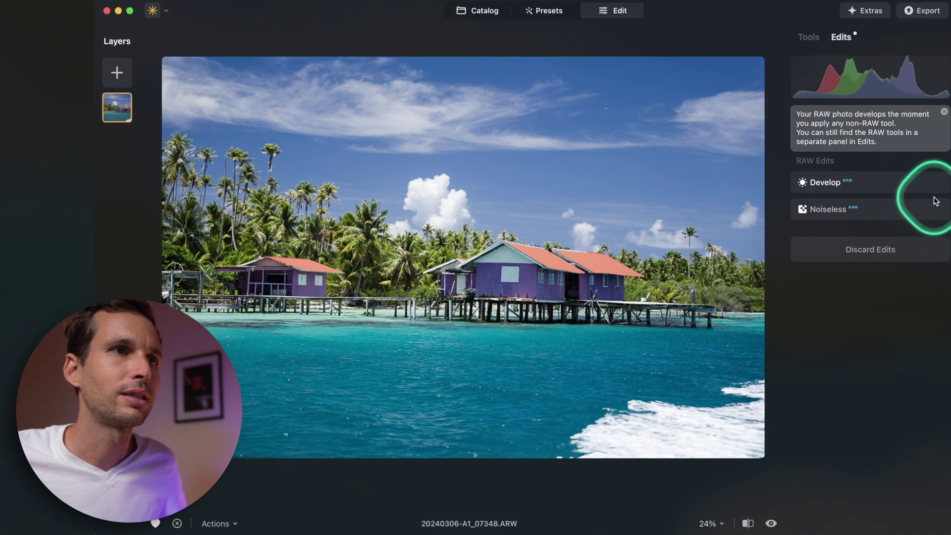
Apply the Water Enhancer to the stilt-house photo with an amount of 100
left_click(808, 37)
scroll(853, 389, "down", 5)
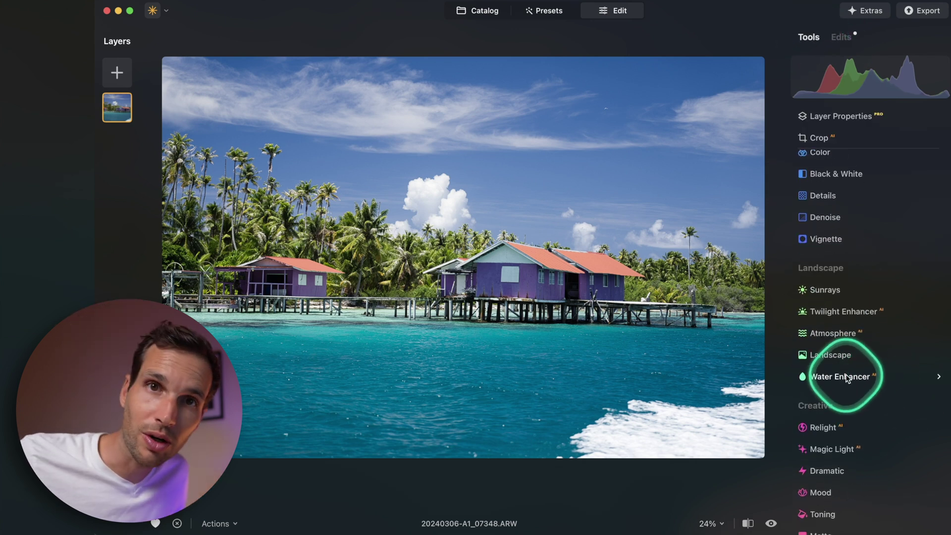
left_click(842, 377)
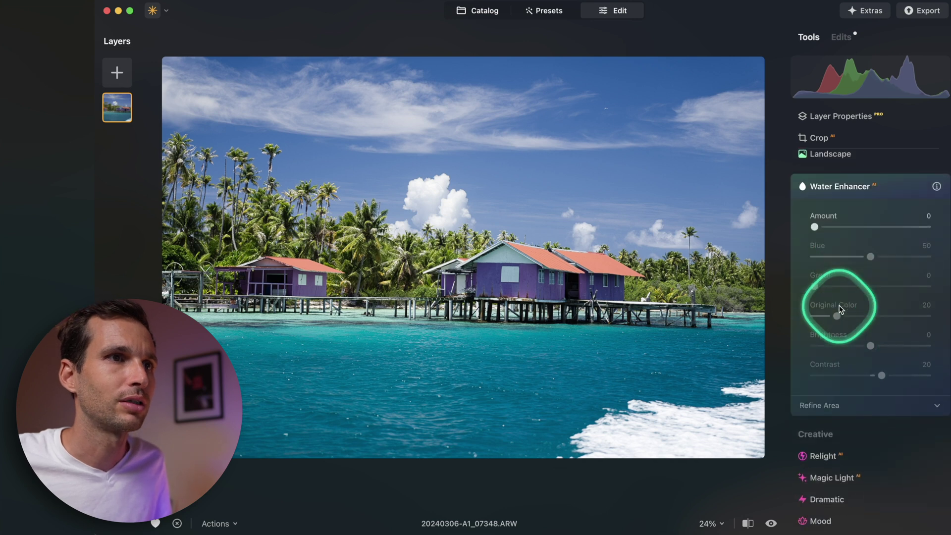
left_click(877, 286)
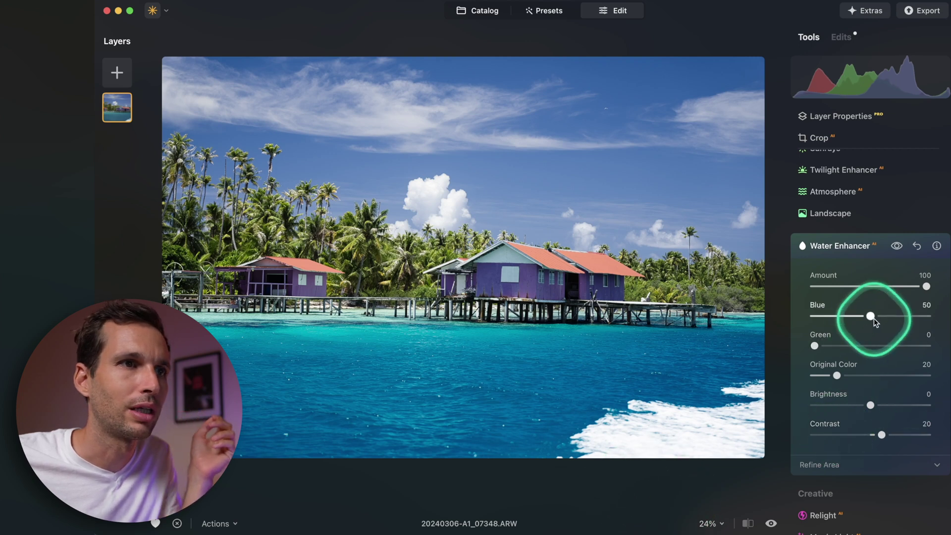
Set the Water Enhancer's blue to 30, green to 64 and original color to 64
left_click_drag(870, 316, 848, 340)
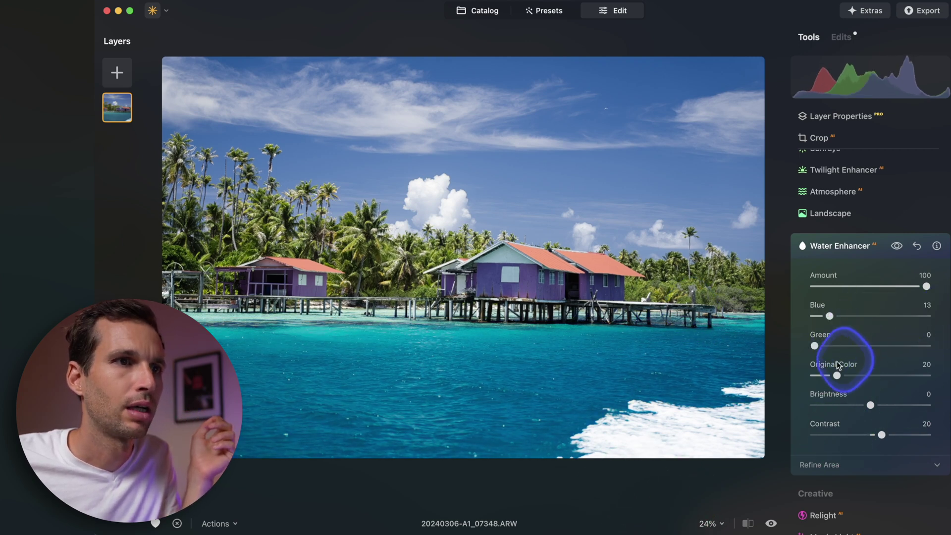
left_click_drag(837, 375, 948, 369)
left_click_drag(781, 377, 887, 375)
left_click_drag(815, 346, 886, 346)
left_click_drag(830, 316, 851, 321)
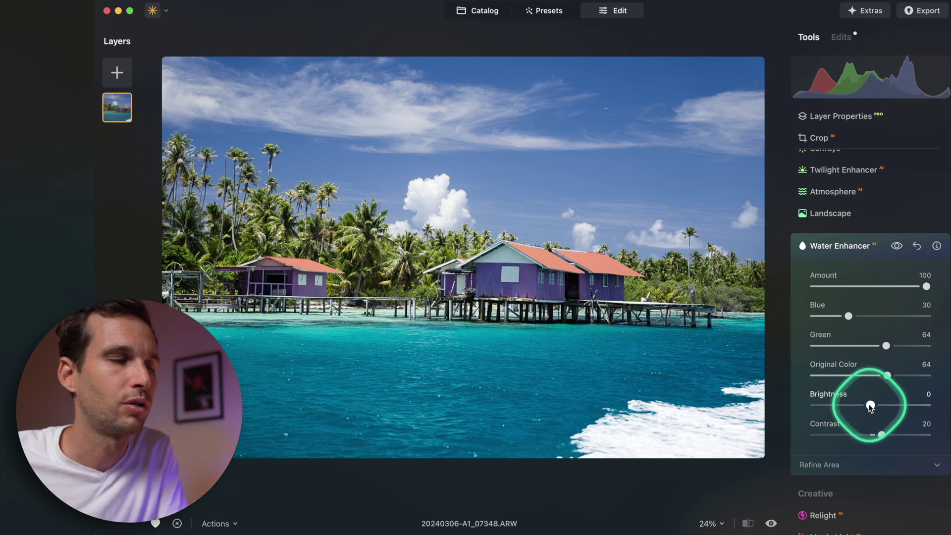
Set the Water Enhancer's brightness to -44 and contrast to 59, and view its Refine Area settings
mouse_move(870, 405)
left_mouse_down()
mouse_move(887, 405)
mouse_move(856, 406)
left_mouse_up()
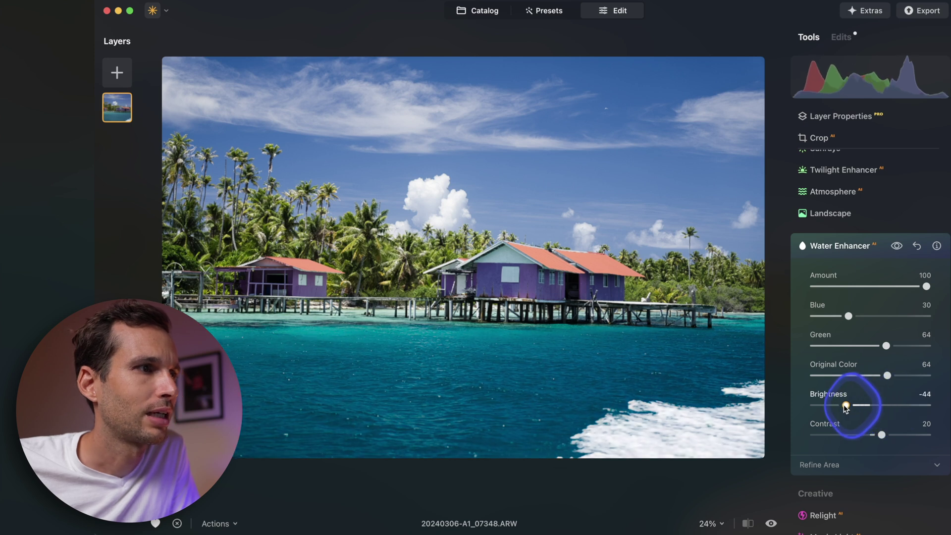
left_click_drag(883, 435, 917, 436)
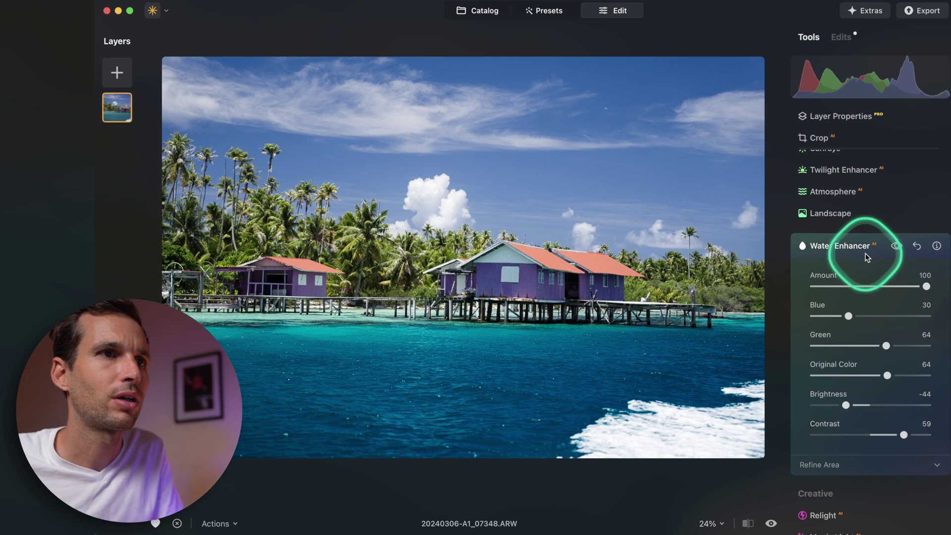
scroll(858, 331, "down", 1)
left_click(834, 434)
scroll(862, 347, "up", 3)
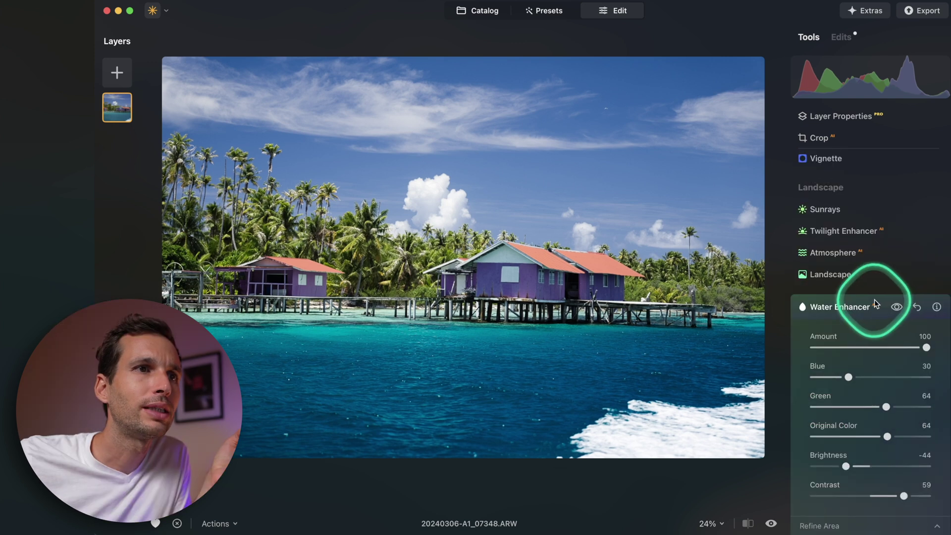
Vary the Water Enhancer amount to compare its effect, restore it to 100 and collapse the tool
mouse_move(921, 349)
left_mouse_down()
mouse_move(831, 349)
mouse_move(927, 349)
left_mouse_up()
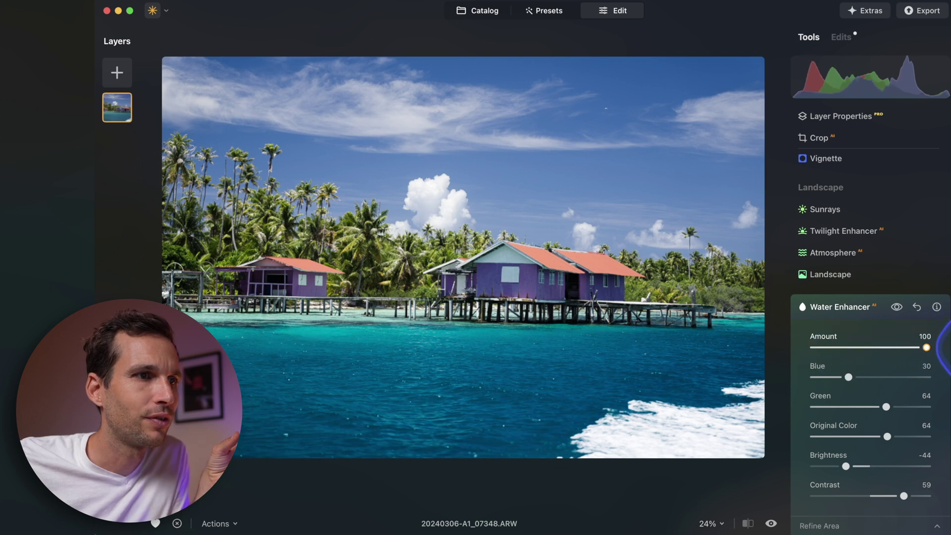
mouse_move(928, 349)
left_mouse_down()
mouse_move(813, 348)
mouse_move(926, 348)
mouse_move(881, 340)
mouse_move(927, 347)
left_mouse_up()
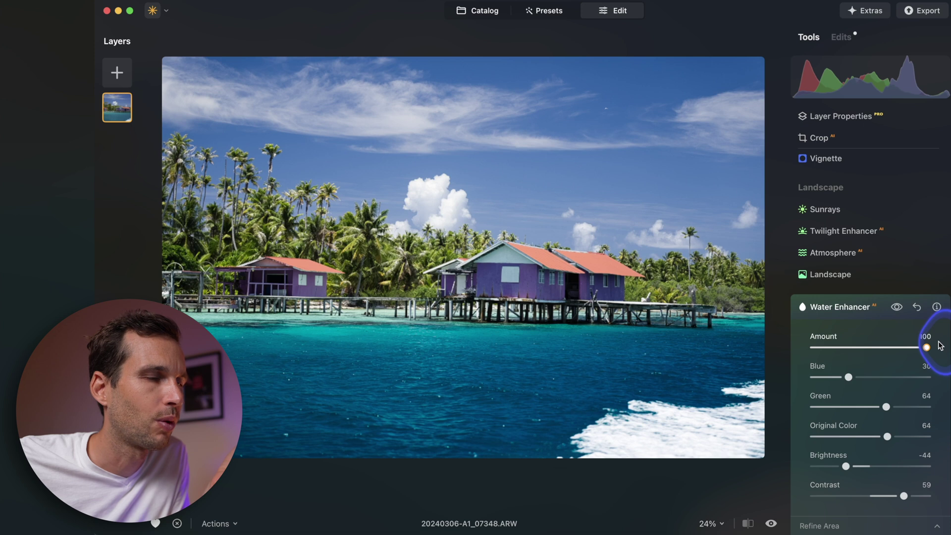
left_click(882, 311)
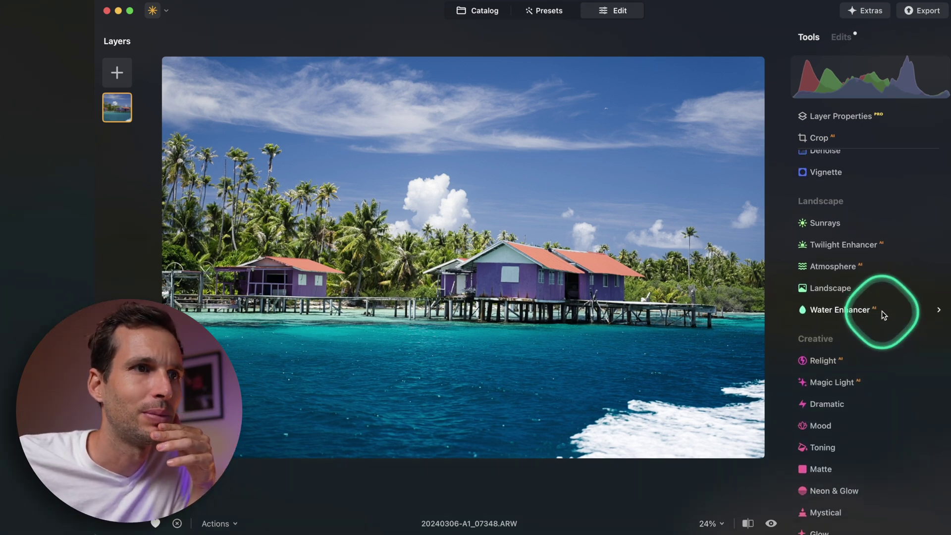
Boost the palm greenery of the stilt-house photo with the Landscape tool's Foliage Enhancer and collapse the tool
left_click(842, 273)
left_click_drag(814, 406, 790, 412)
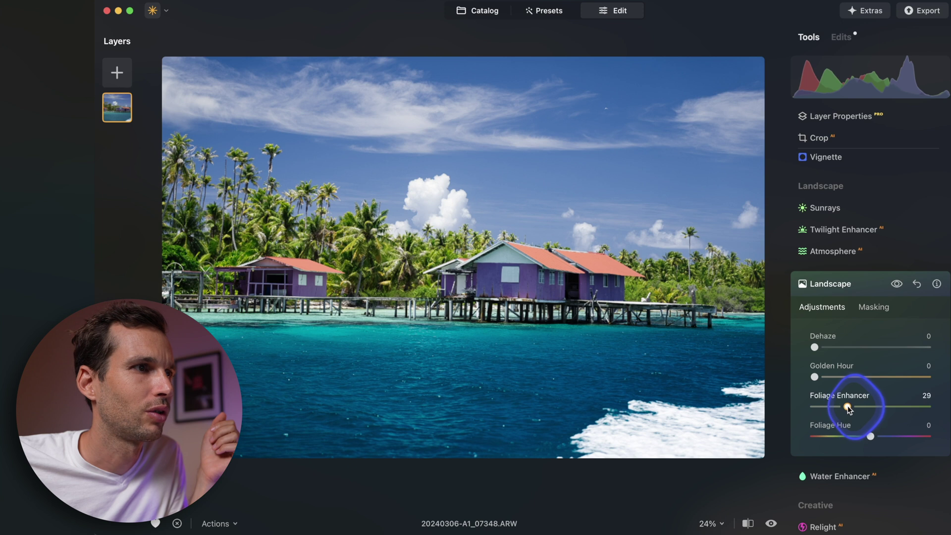
left_click_drag(839, 408, 829, 406)
left_click(875, 280)
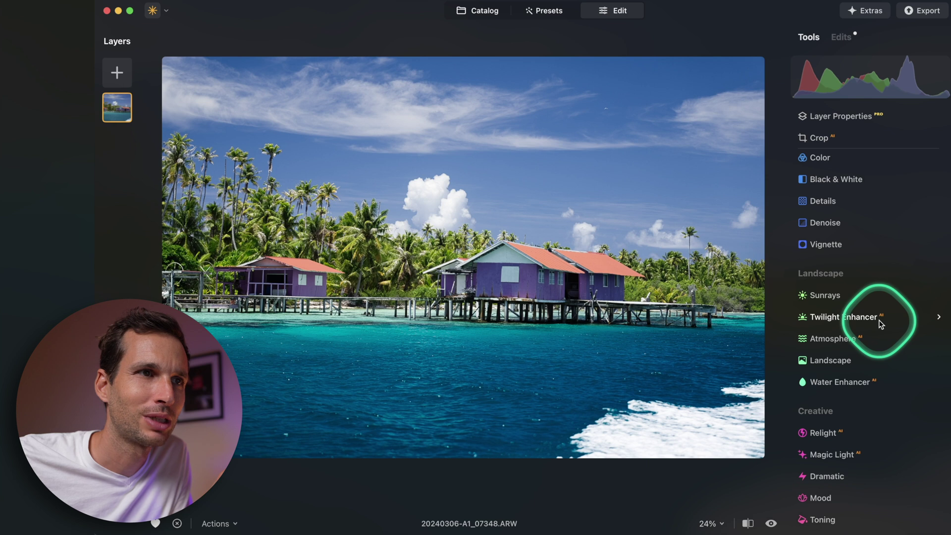
Set the Enhance tool's Accent to 35 and mask it to the purple houses with Object Select
scroll(904, 343, "up", 10)
left_click_drag(819, 259, 854, 257)
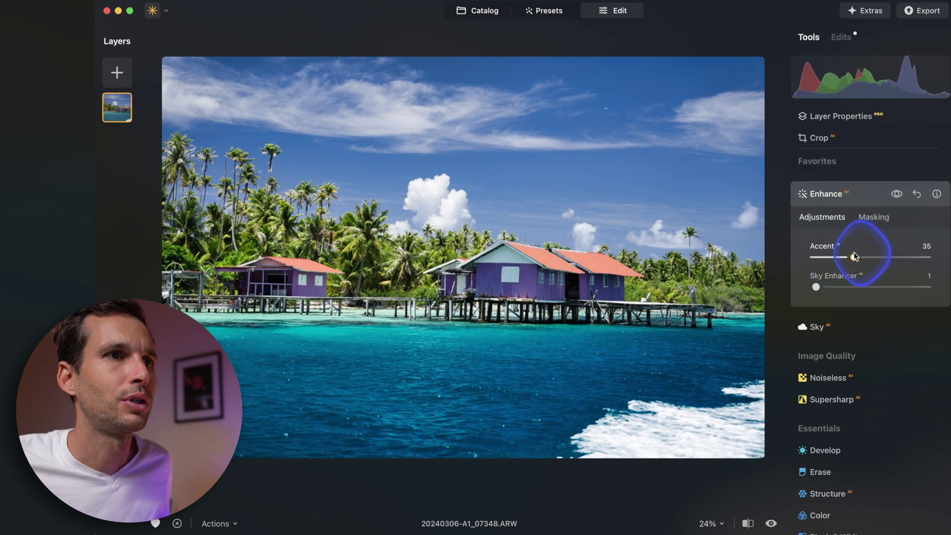
left_click(876, 215)
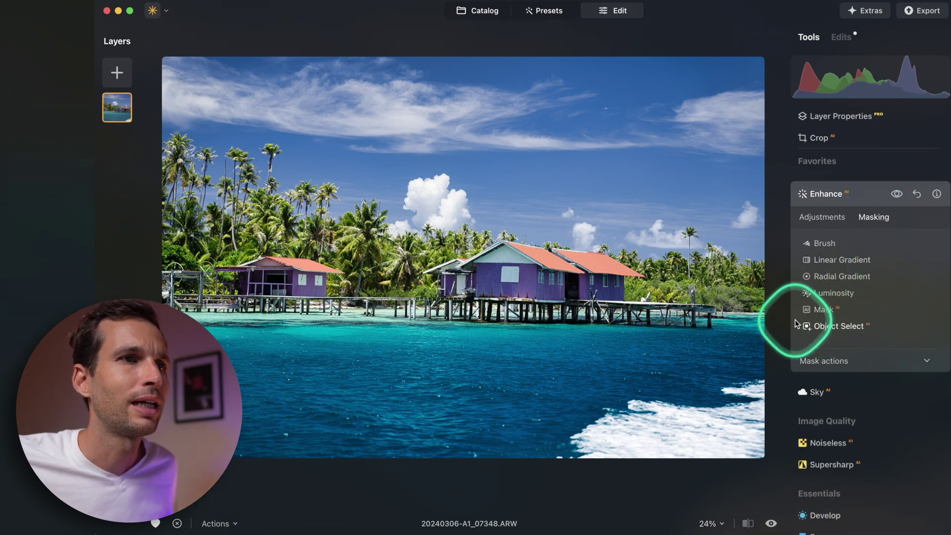
left_click(826, 327)
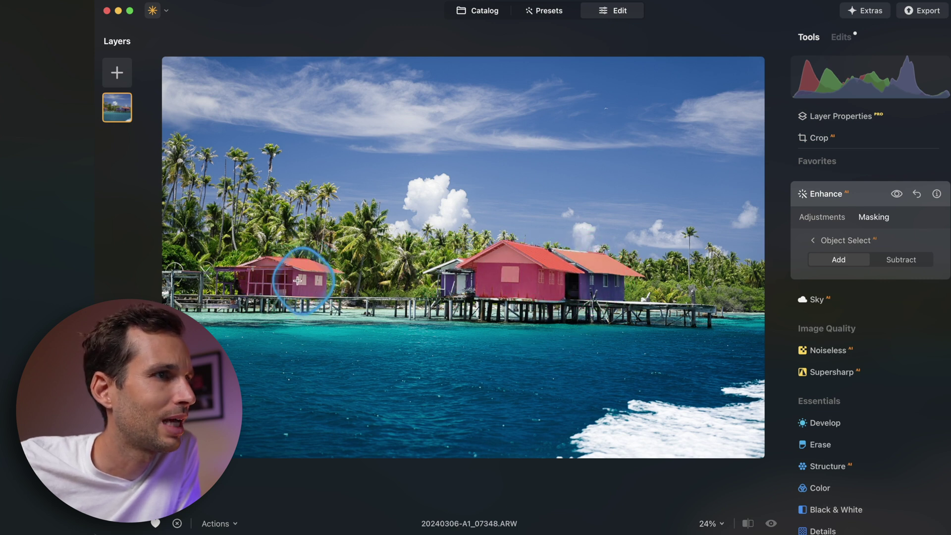
left_click(333, 290)
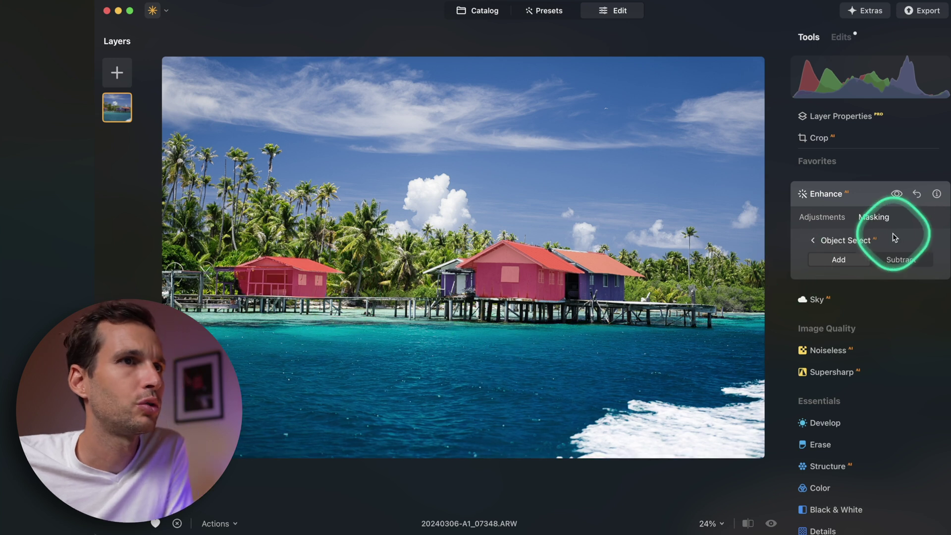
left_click(830, 218)
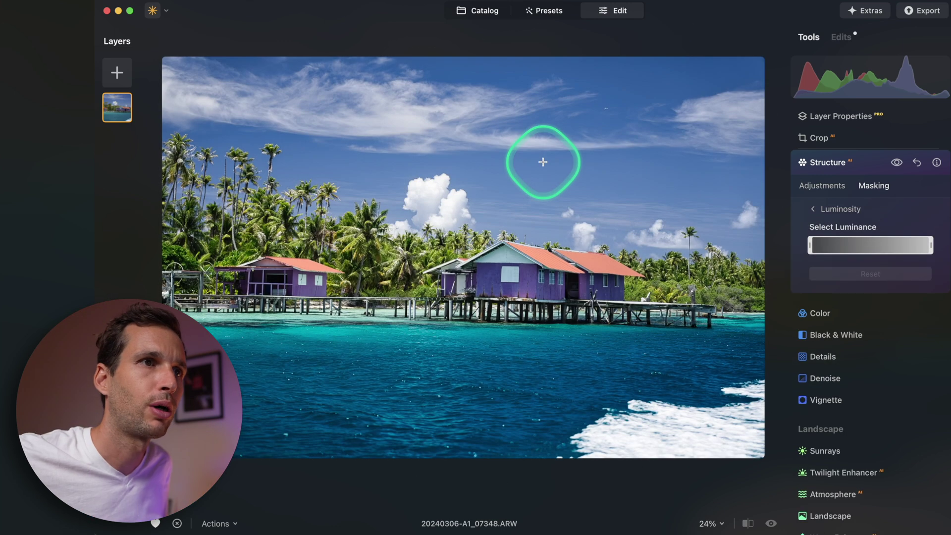
Raise the lower luminance limit of the Structure tool's luminosity mask and compare the effect off and on
left_click_drag(811, 245, 847, 248)
left_click(897, 163)
left_click(897, 163)
left_click(844, 186)
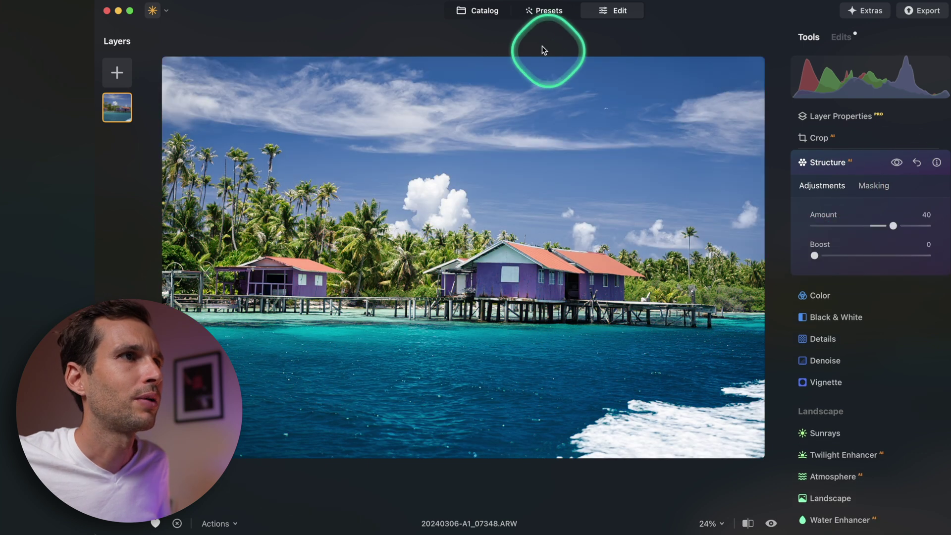
Open the tower photo framed by curved walls, 20240516-AS303810.ARW, from the favorites for editing
left_click(487, 14)
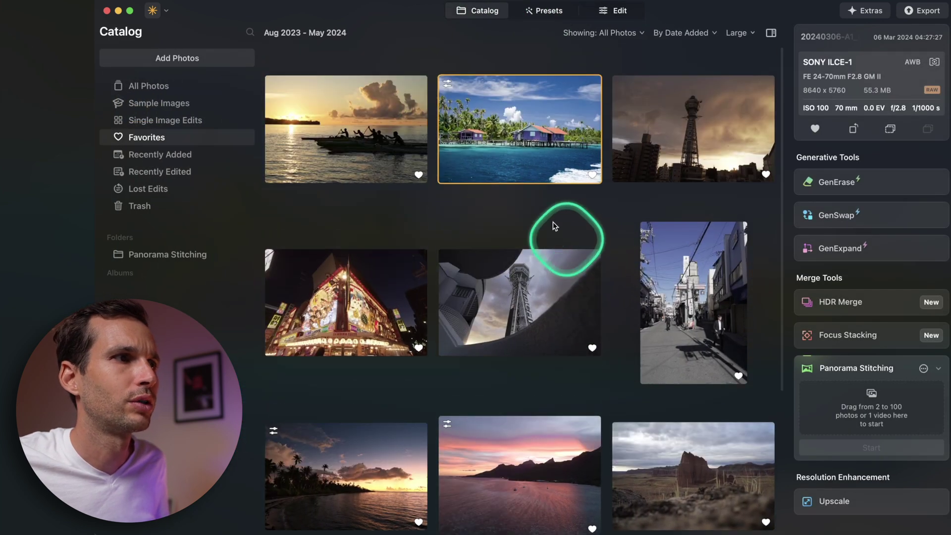
scroll(501, 168, "down", 5)
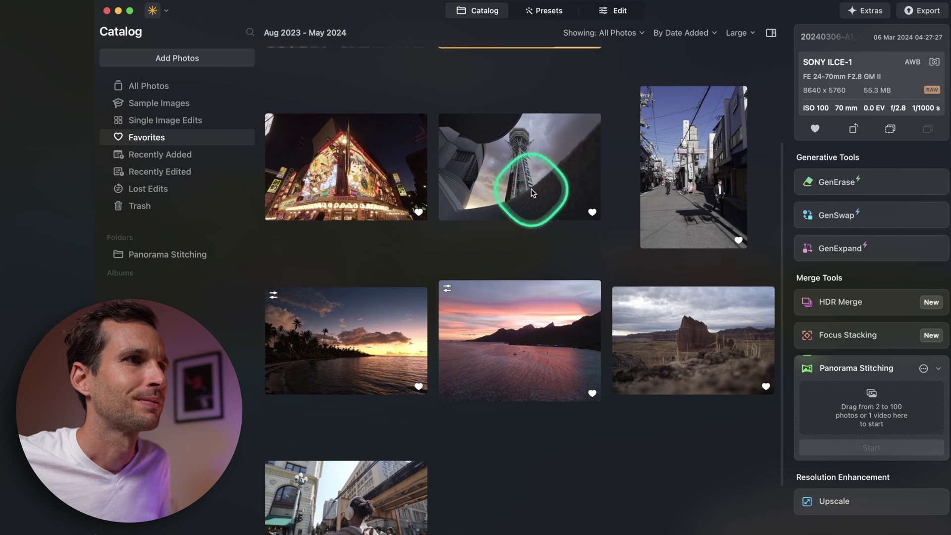
double_click(533, 192)
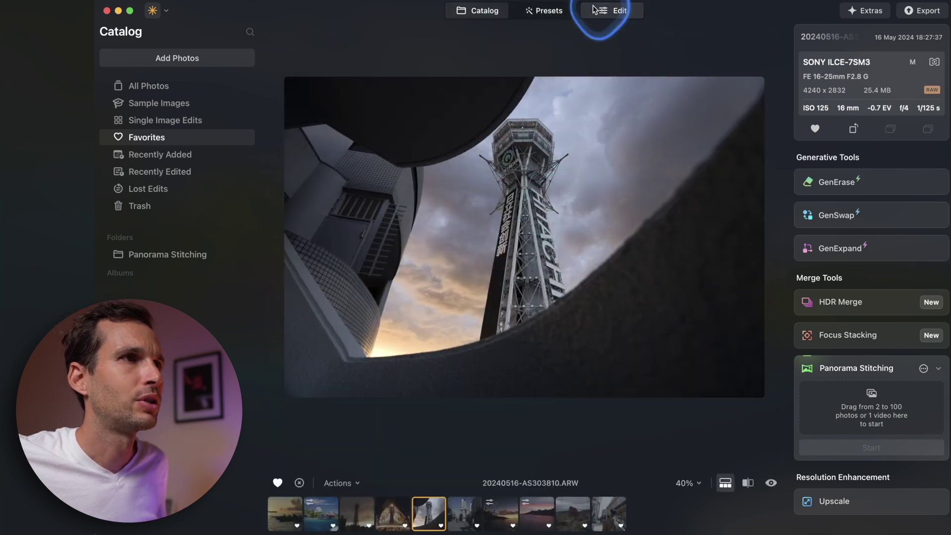
left_click(595, 10)
Apply the Twilight Enhancer's Mauve preset with an amount of 82 and inspect the sky edge above the wall at 100%
scroll(875, 435, "down", 10)
scroll(871, 438, "up", 3)
left_click(815, 279)
left_click_drag(815, 287, 910, 262)
left_click(286, 395)
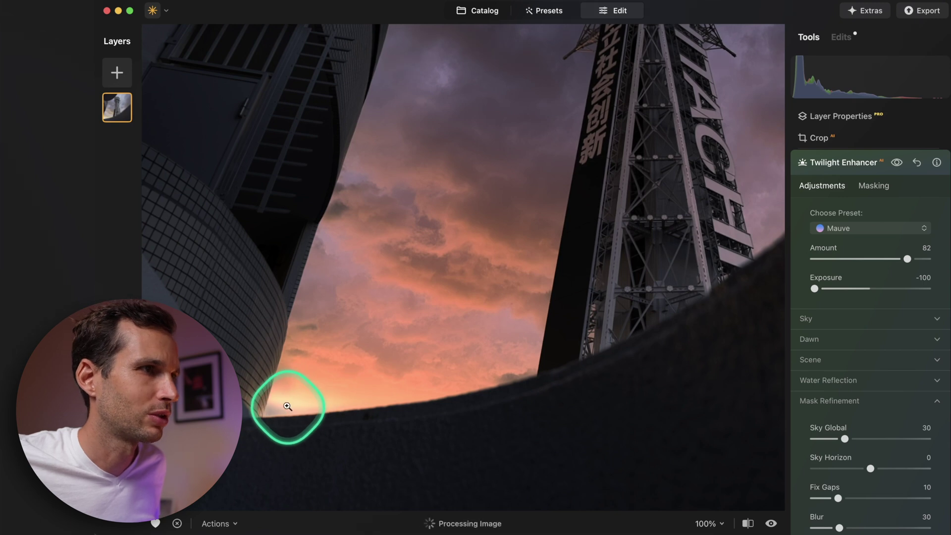
left_click(288, 407)
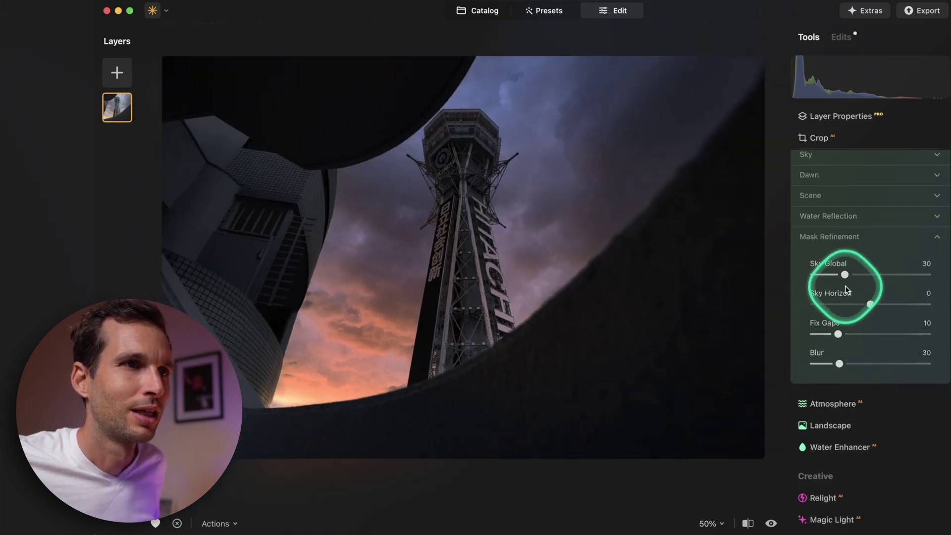
Set the Twilight Enhancer's Sky Global mask refinement to 76 and its exposure to -83
mouse_move(902, 276)
left_mouse_down()
mouse_move(769, 287)
mouse_move(900, 284)
left_mouse_up()
scroll(870, 347, "up", 3)
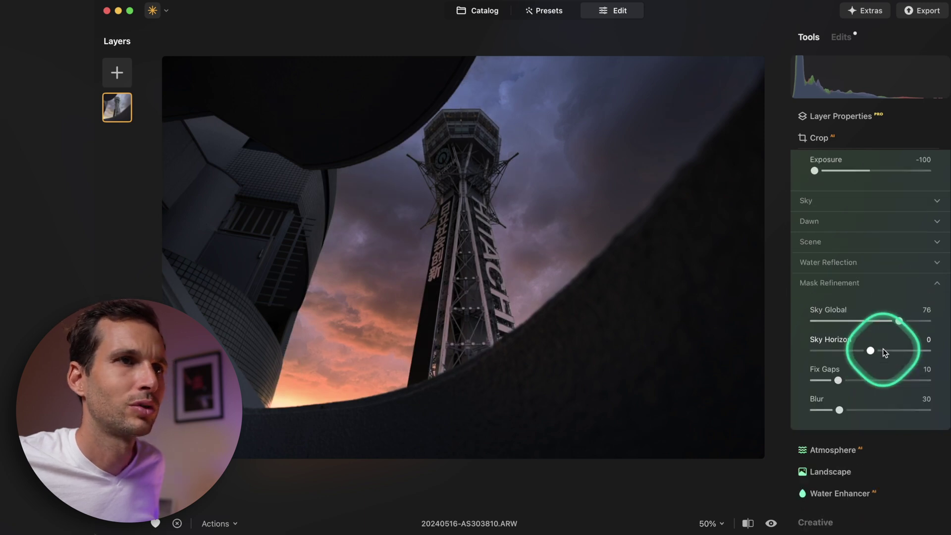
scroll(884, 350, "up", 3)
left_click(884, 182)
In the tower photo's RAW Develop edit, set exposure to 0.03, smart contrast to 41, highlights to -46 and shadows to 15
left_click(840, 36)
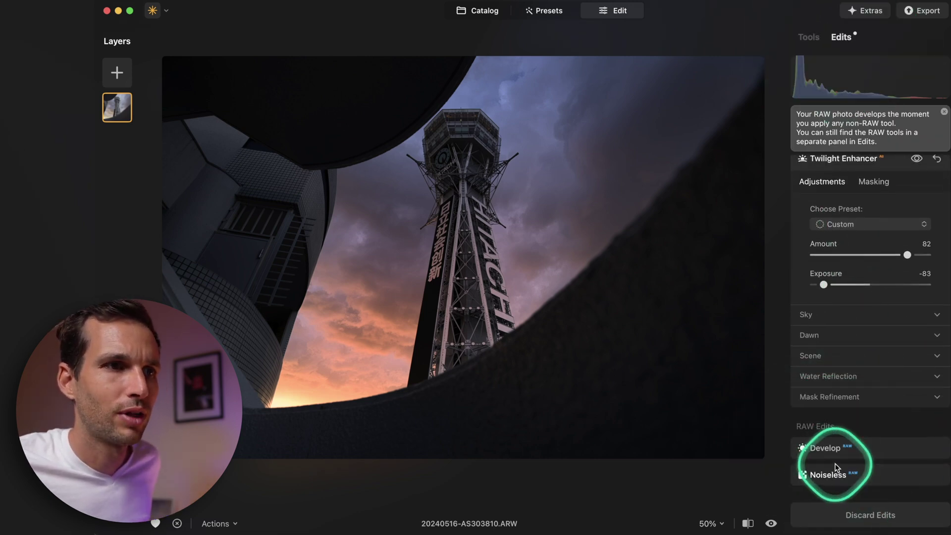
left_click(828, 448)
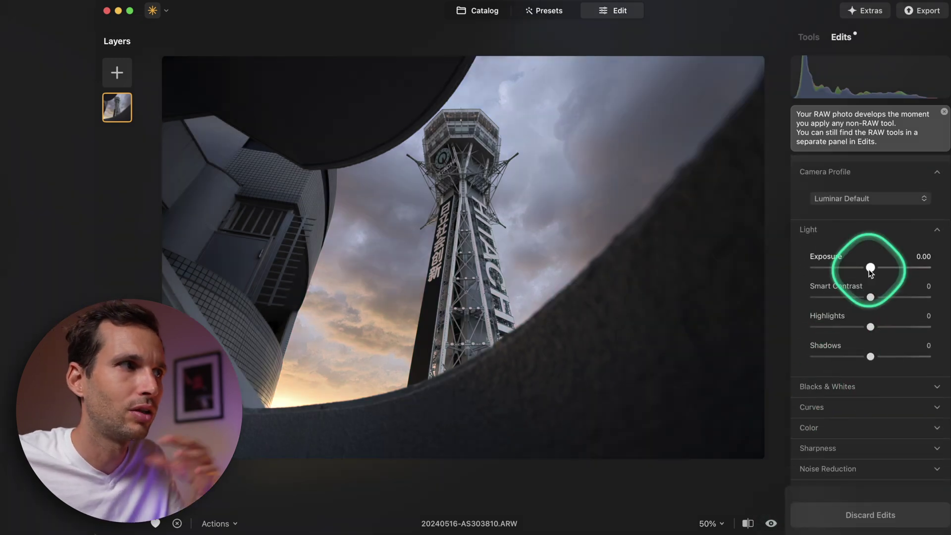
left_click_drag(881, 270, 900, 301)
left_click_drag(871, 357, 845, 327)
left_click(878, 358)
scroll(851, 364, "down", 3)
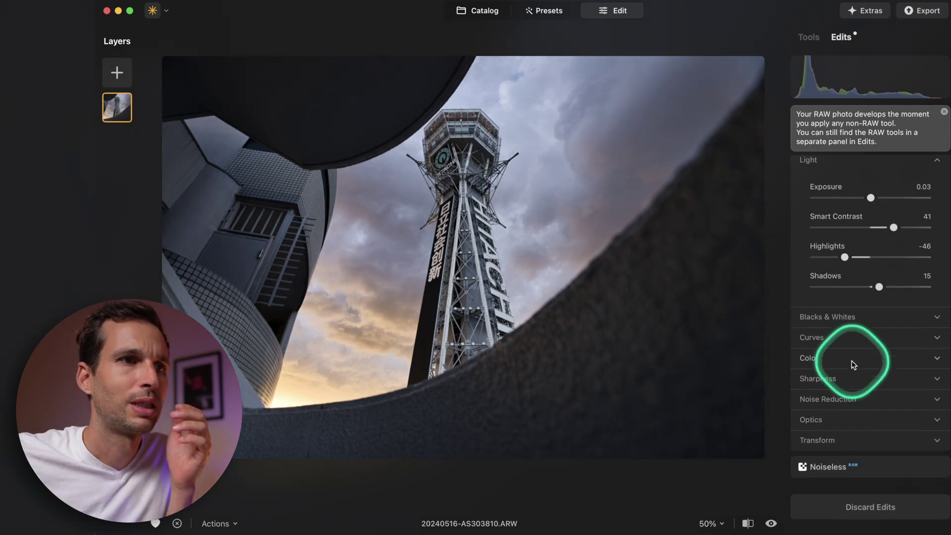
Enable Auto Distortion Corrections and Auto Fix Chromatic Aberrations in the RAW Develop optics
left_click(823, 429)
left_click(825, 456)
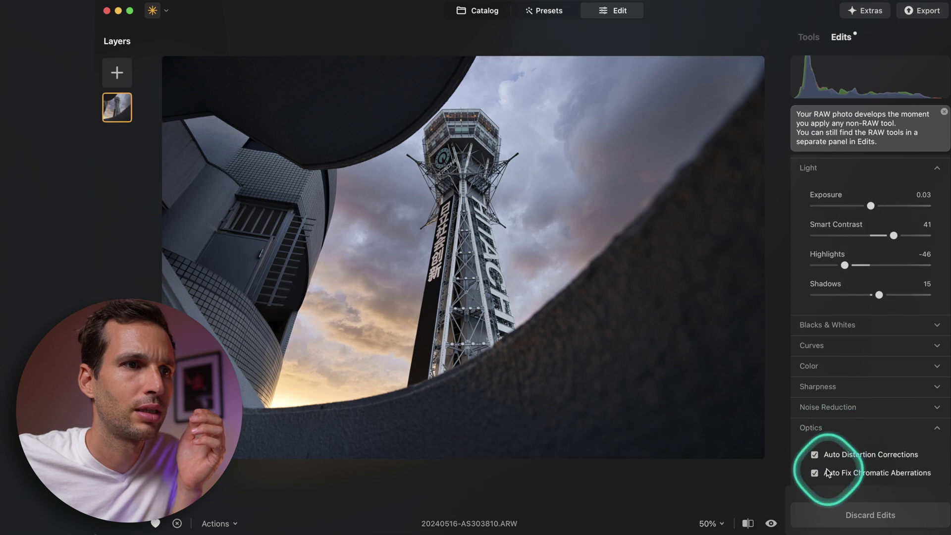
scroll(822, 463, "down", 3)
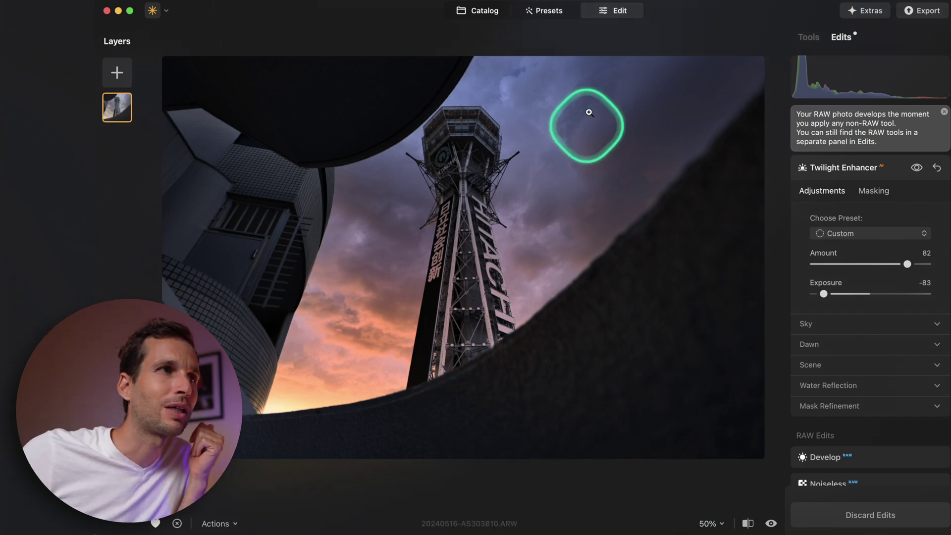
Open the street photo of the person with headphones and backpack, 20230824-A7C00737.JPG, from the catalog for editing
left_click(471, 11)
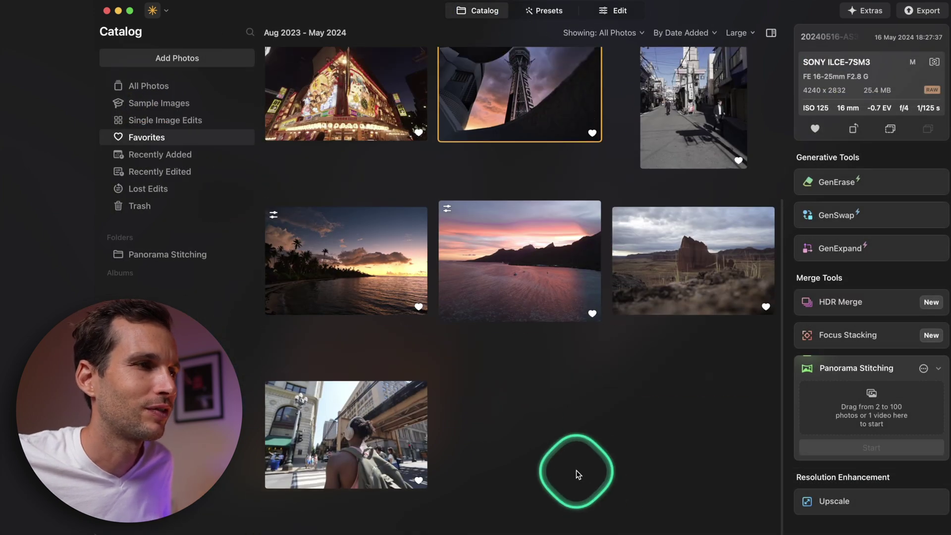
double_click(353, 462)
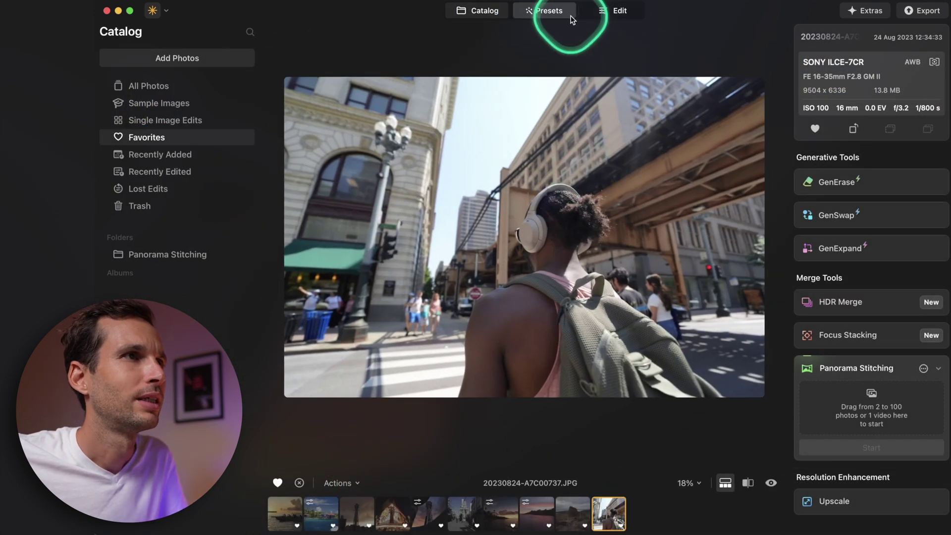
left_click(614, 11)
Try the Osaka preset from the Epic Travel Collection on the street photo and return to the editing tools
left_click(540, 12)
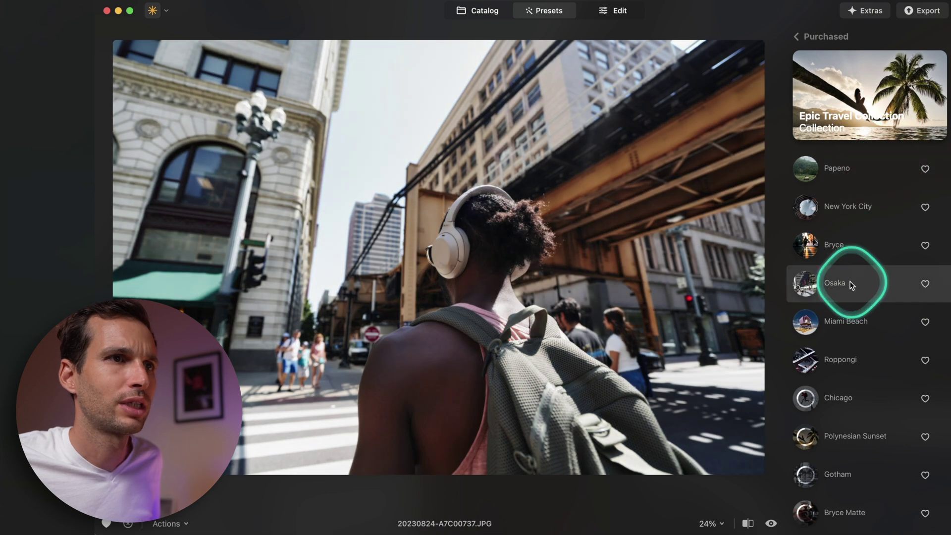
left_click(851, 285)
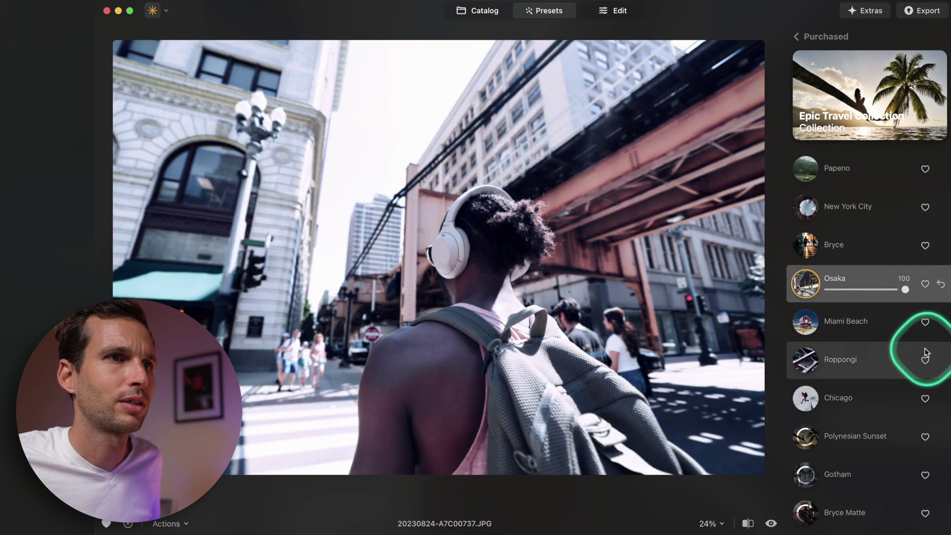
left_click(614, 10)
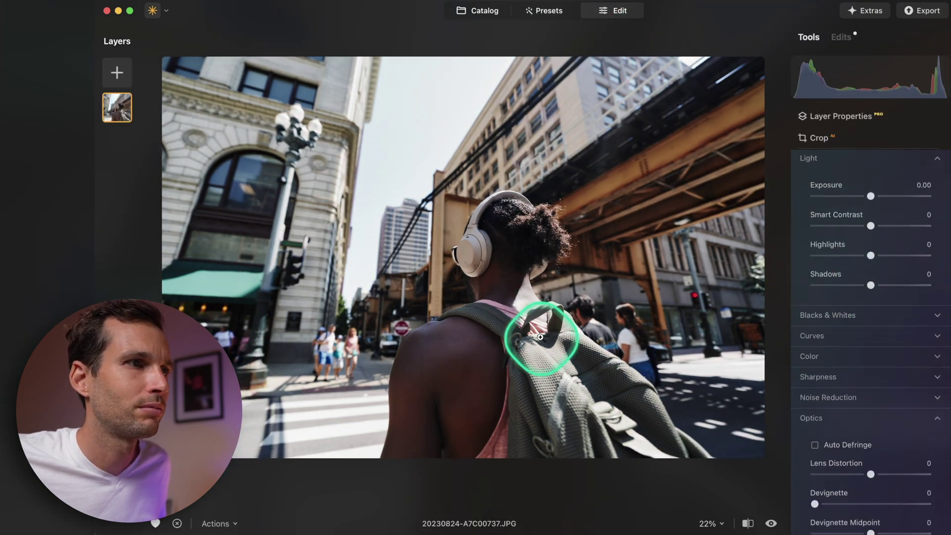
Limit the street photo's Develop adjustments to the person in the foreground with the AI Human mask
left_click(865, 242)
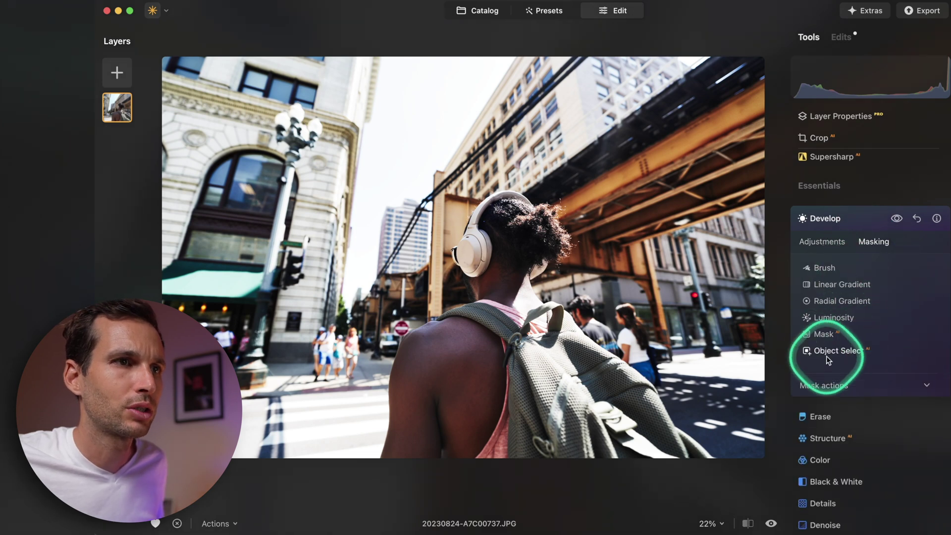
left_click(823, 334)
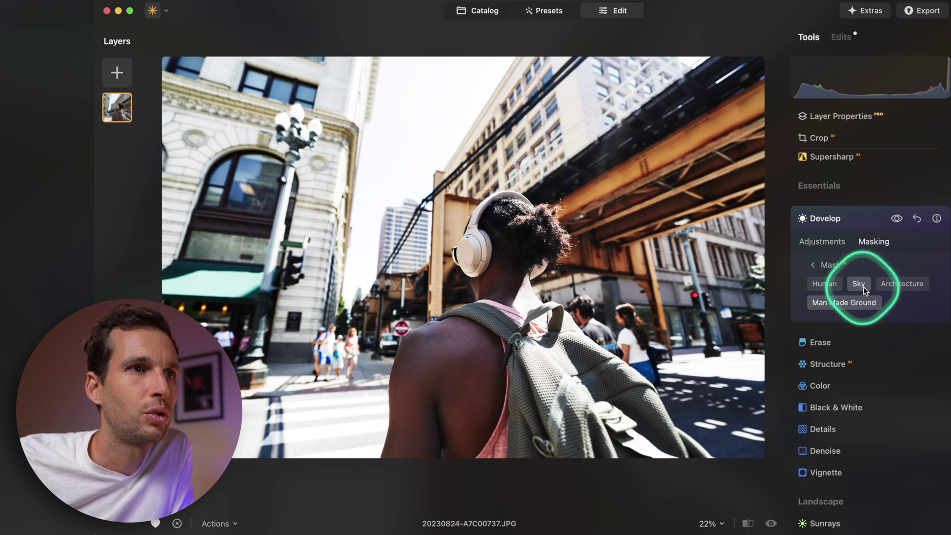
left_click(823, 287)
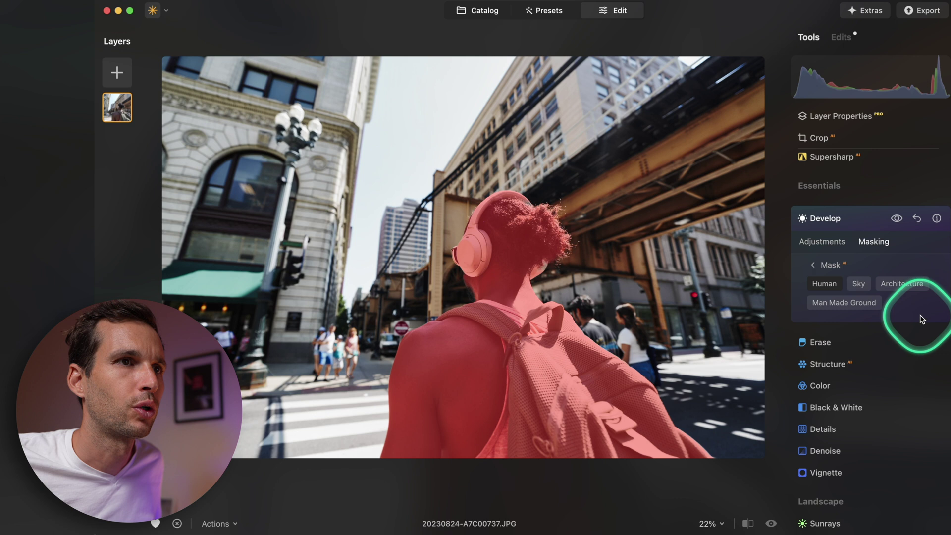
left_click(825, 248)
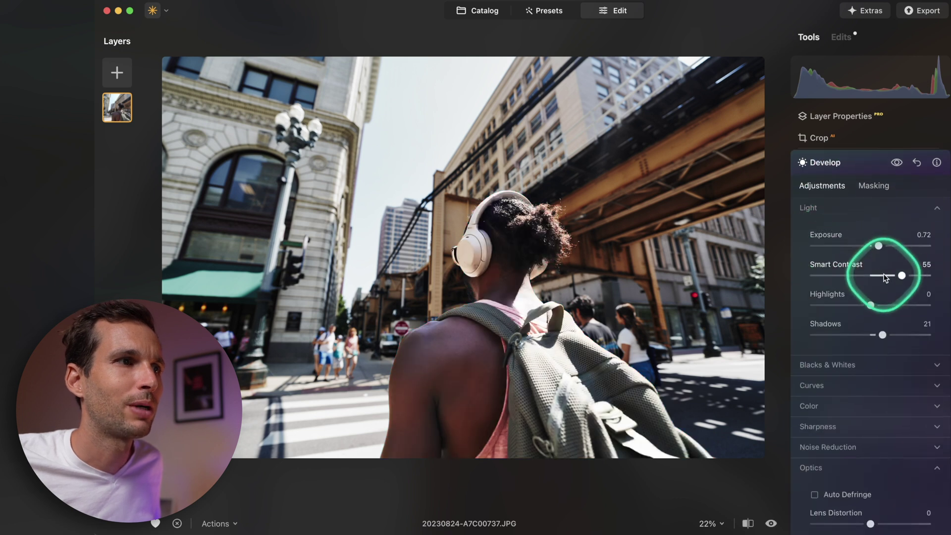
Compare the street photo with and without the masked Develop adjustments
left_click(897, 164)
left_click(895, 167)
left_click(895, 166)
left_click(895, 167)
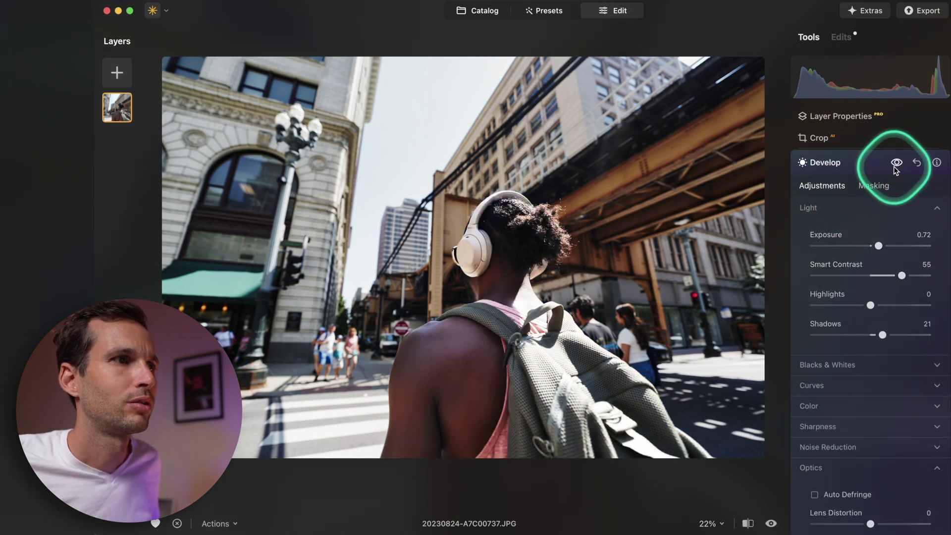
left_click(895, 166)
left_click(895, 167)
left_click(894, 166)
Open the night photo of the lantern-lit building, 20240516-AS303929.ARW, from the catalog for editing
left_click(480, 11)
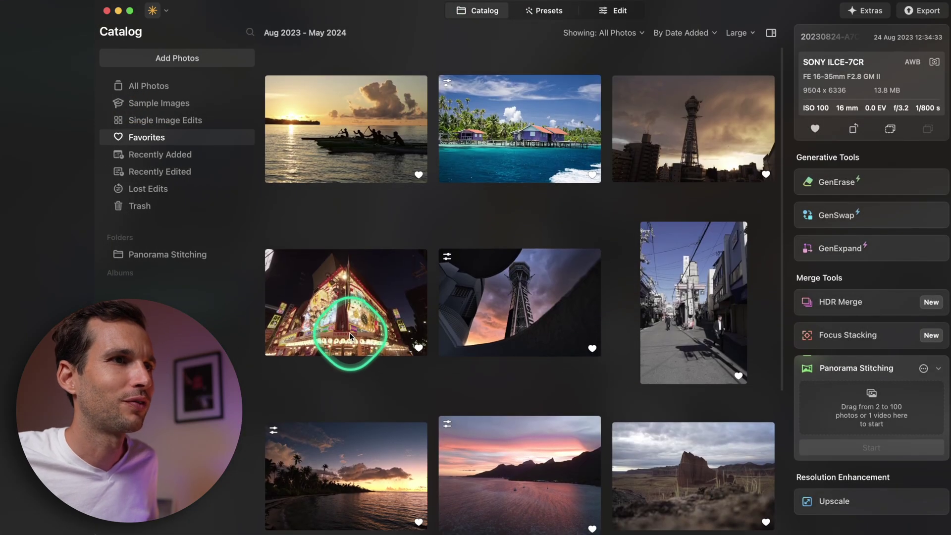
double_click(349, 332)
left_click(612, 10)
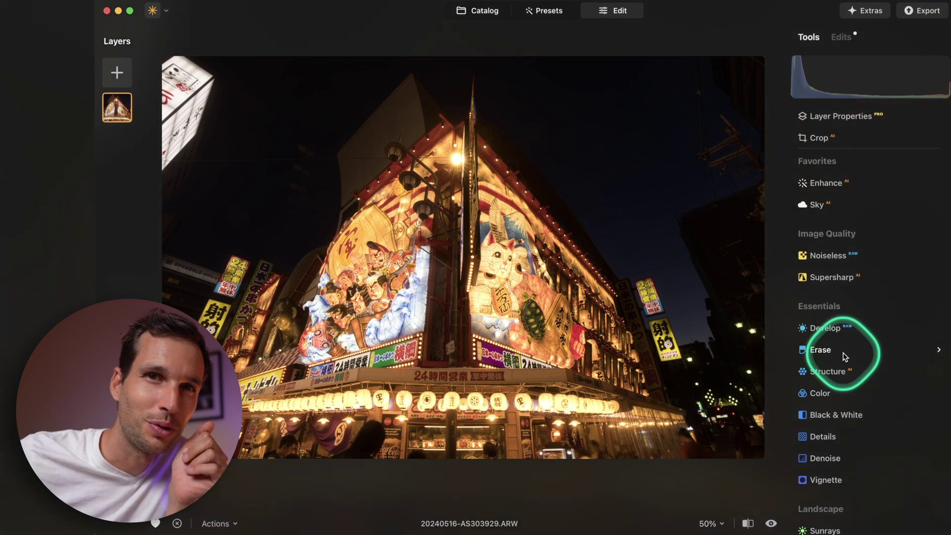
Add starburst effects to the lights of the night photo with Magic Light at an intensity of 100
scroll(844, 356, "down", 10)
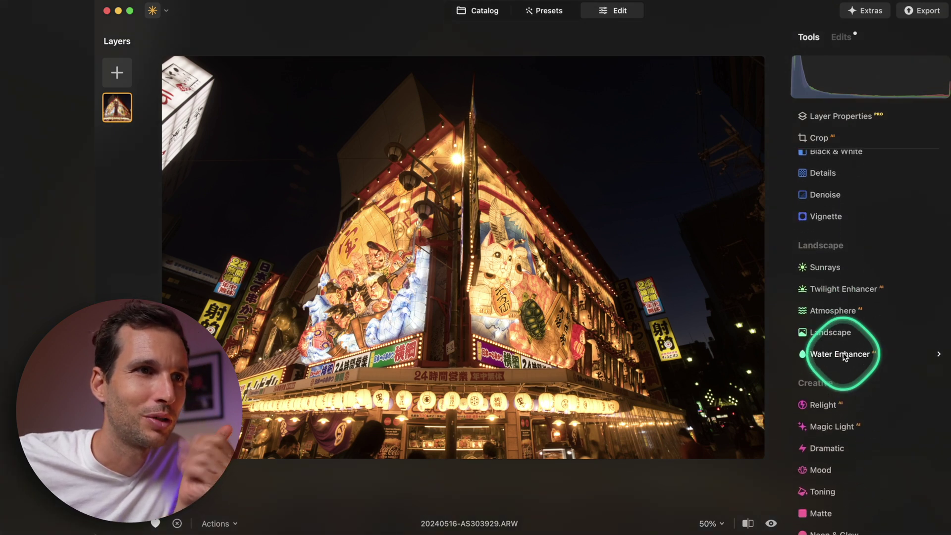
scroll(844, 356, "up", 8)
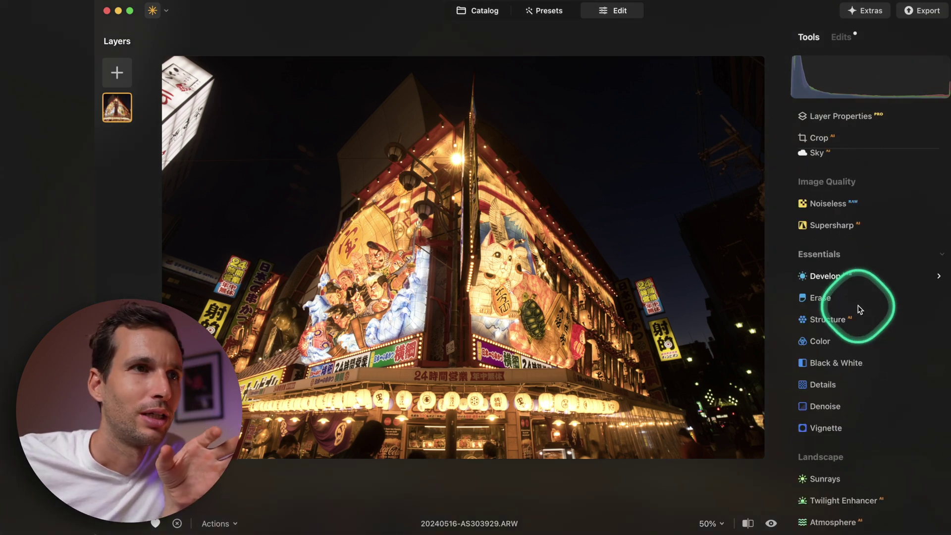
scroll(862, 312, "down", 4)
scroll(867, 314, "down", 4)
left_click(849, 355)
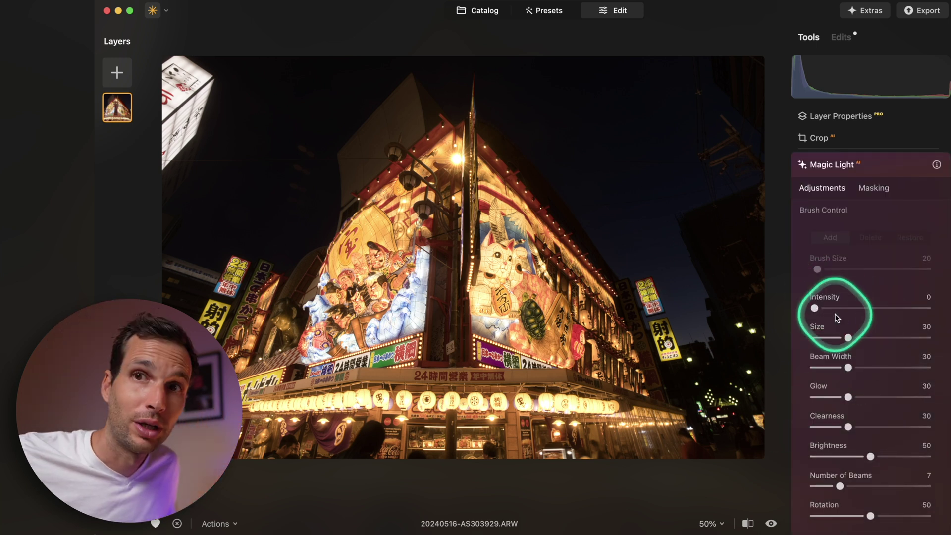
left_click_drag(816, 310, 932, 309)
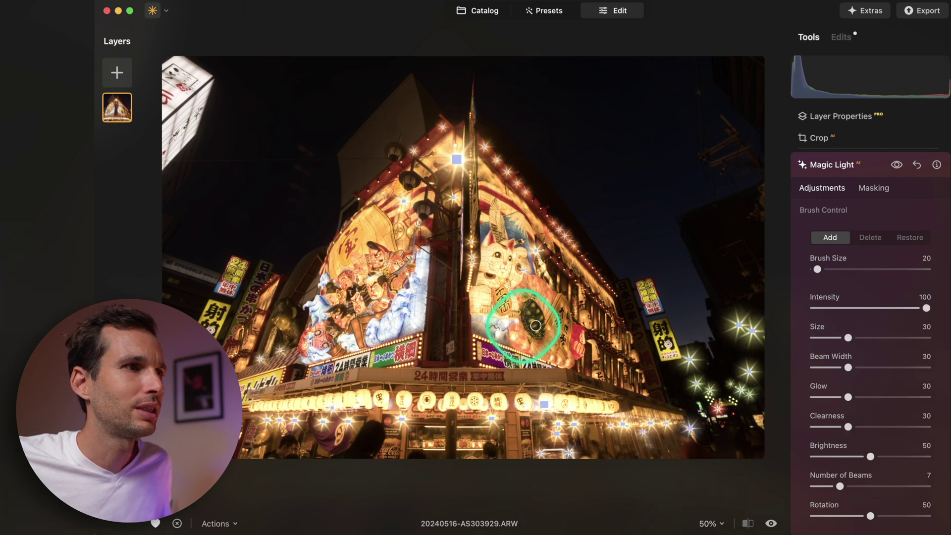
Tune the night photo's Magic Light starbursts: intensity 26, beam width 22, glow 7, clearness 43 and brightness 60
left_click_drag(926, 308, 837, 310)
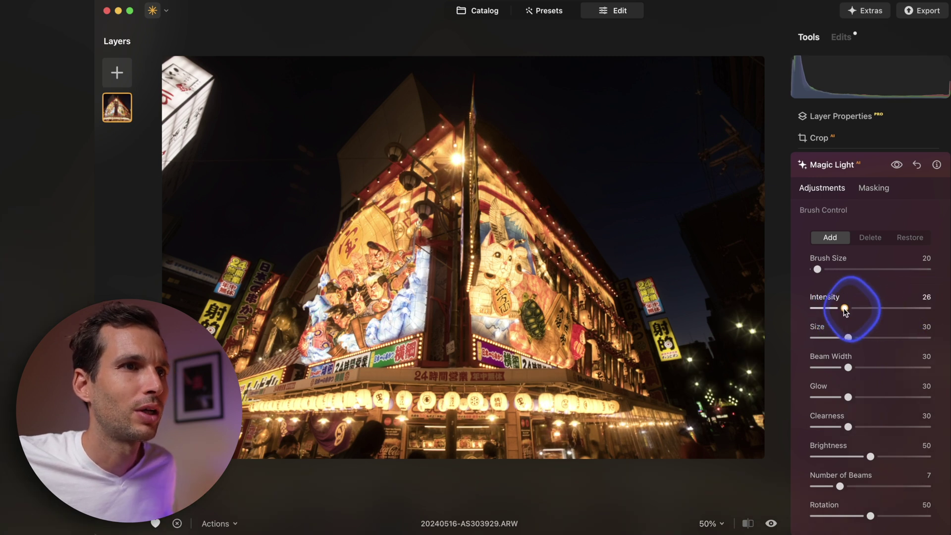
left_click_drag(849, 368, 902, 368)
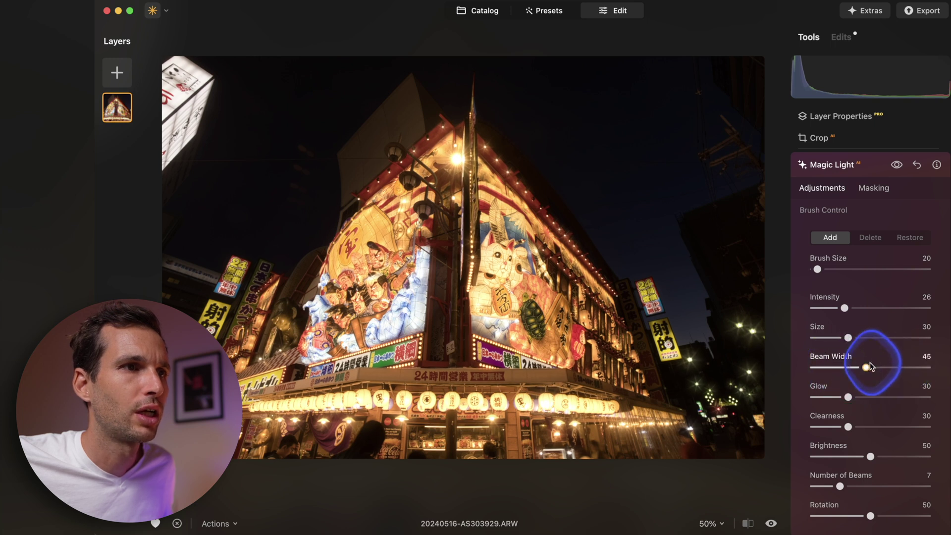
left_click_drag(849, 397, 823, 397)
left_click_drag(848, 427, 868, 428)
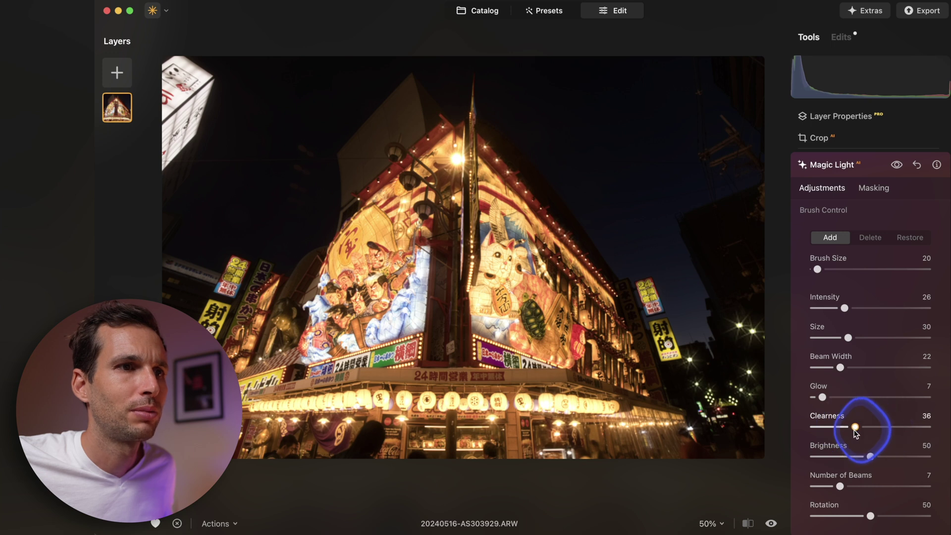
left_click_drag(875, 465, 888, 465)
Reshape the Magic Light starbursts with 2 beams, a beam width of 27 and a larger size
scroll(882, 446, "down", 3)
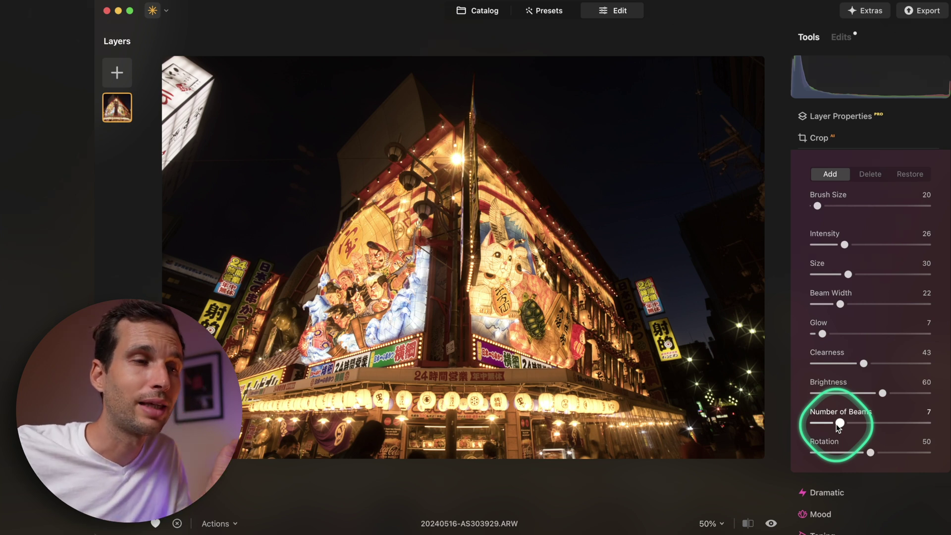
left_click_drag(836, 424, 815, 426)
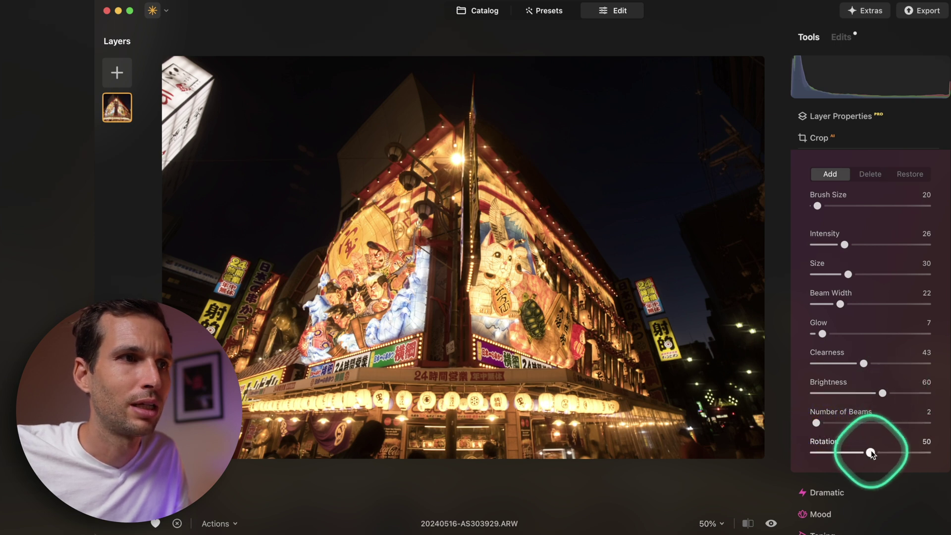
mouse_move(842, 300)
left_mouse_down()
mouse_move(891, 307)
mouse_move(856, 307)
left_mouse_up()
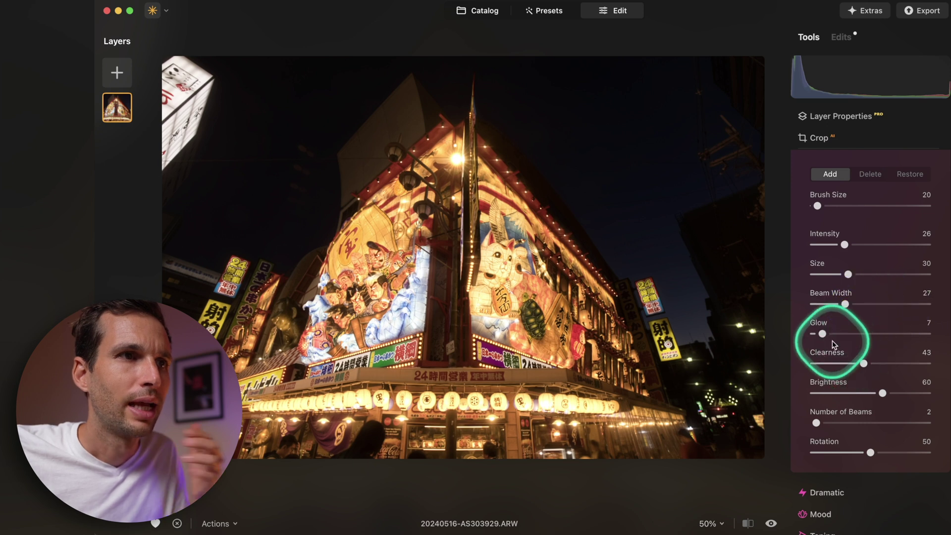
left_click_drag(848, 274, 870, 276)
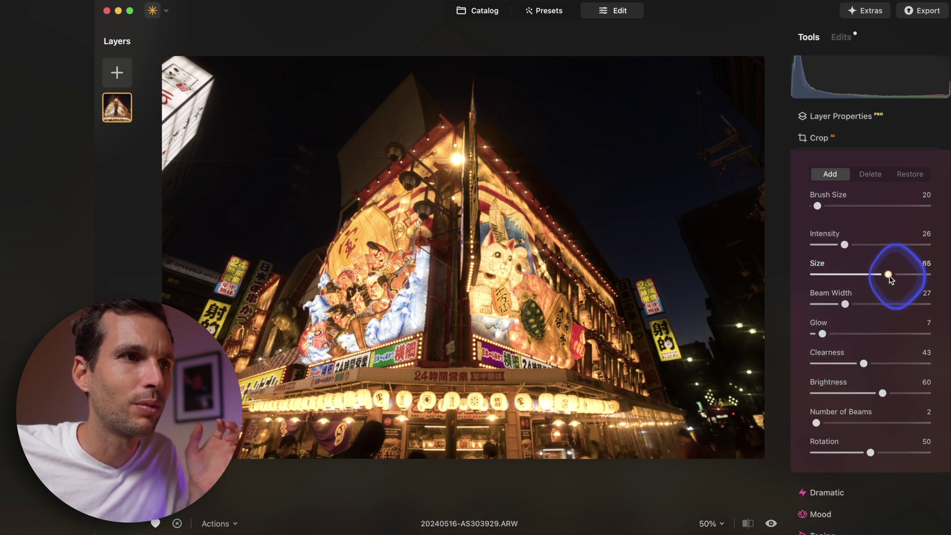
left_click_drag(817, 422, 797, 415)
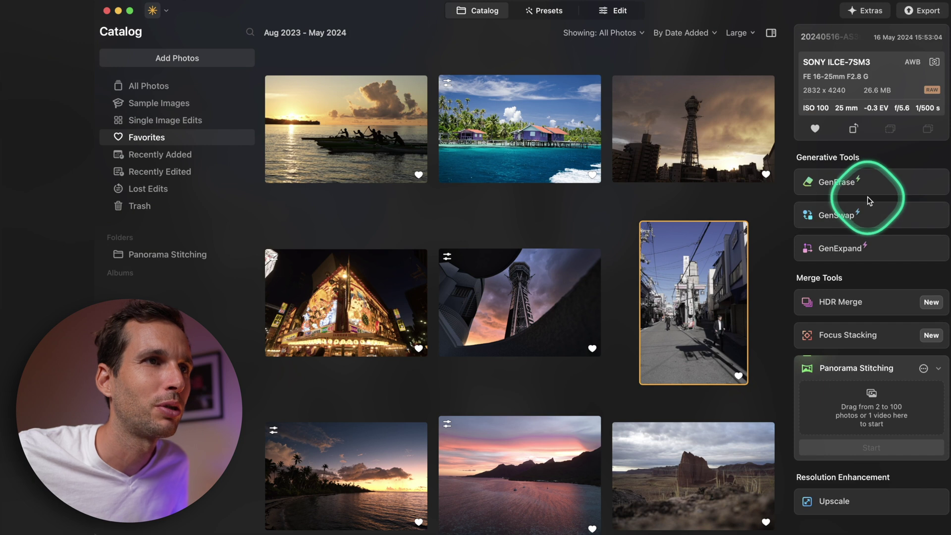
Try erasing the distant pedestrian in the middle of the street photo with GenErase and discard the result
left_click(875, 185)
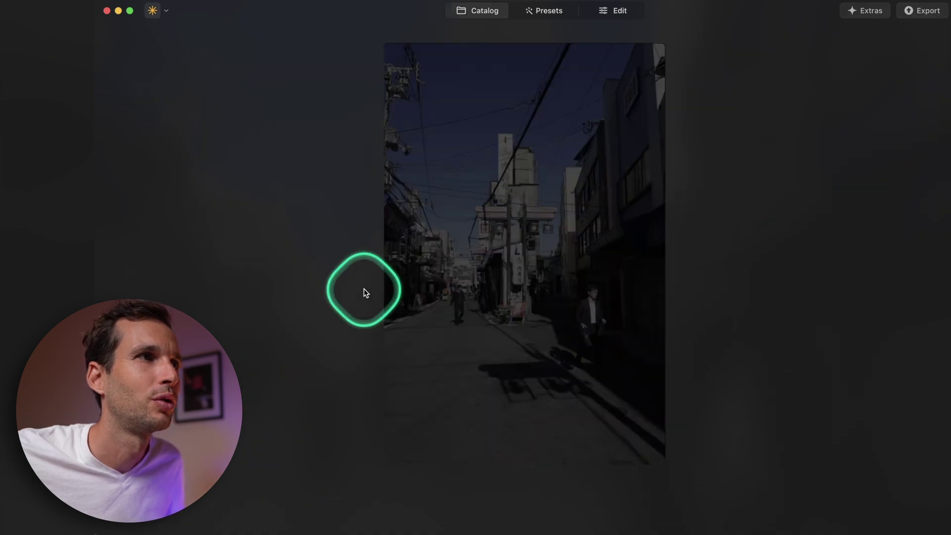
left_click_drag(452, 302, 451, 315)
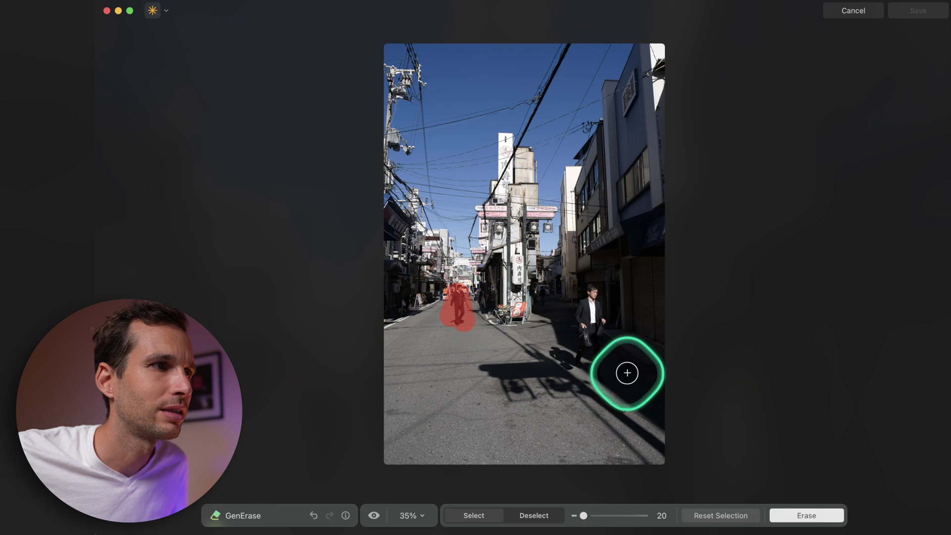
left_click(807, 514)
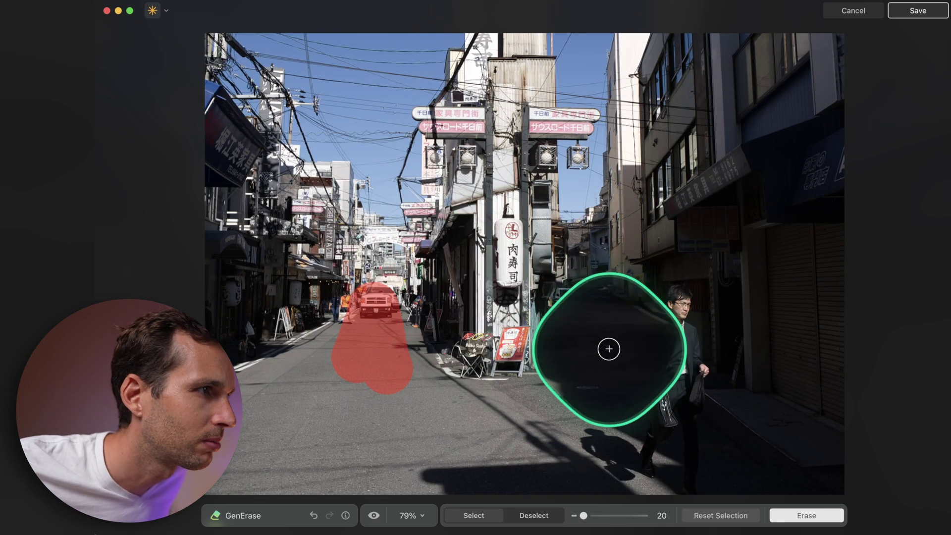
scroll(420, 344, "down", 5)
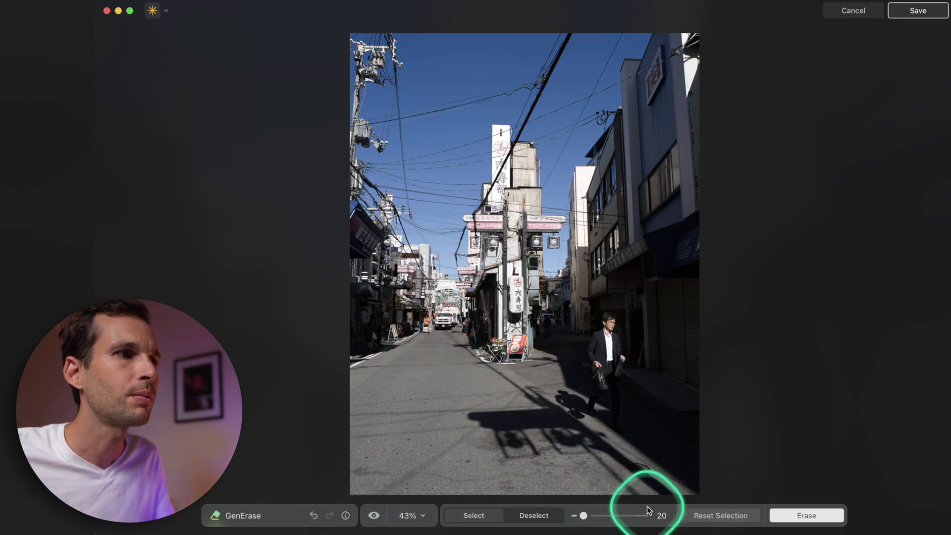
left_click(848, 13)
Try replacing the distant pedestrian in the street photo with a "bunny rabbit" using GenSwap and discard the result
double_click(696, 313)
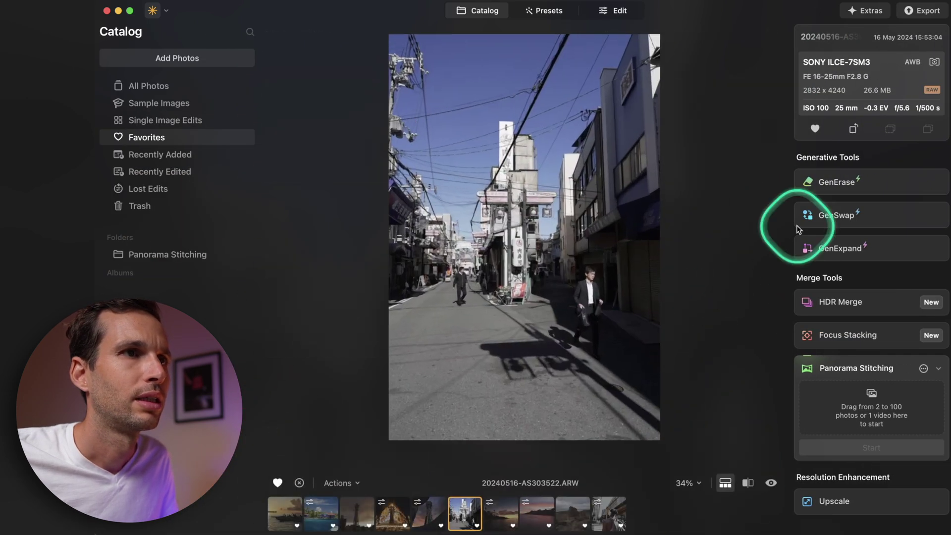
left_click(842, 213)
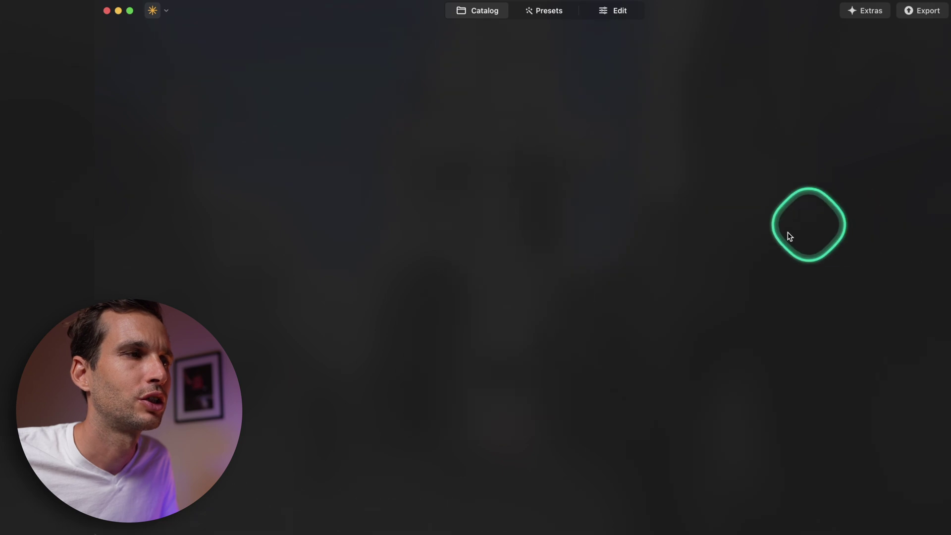
left_click_drag(454, 292, 462, 307)
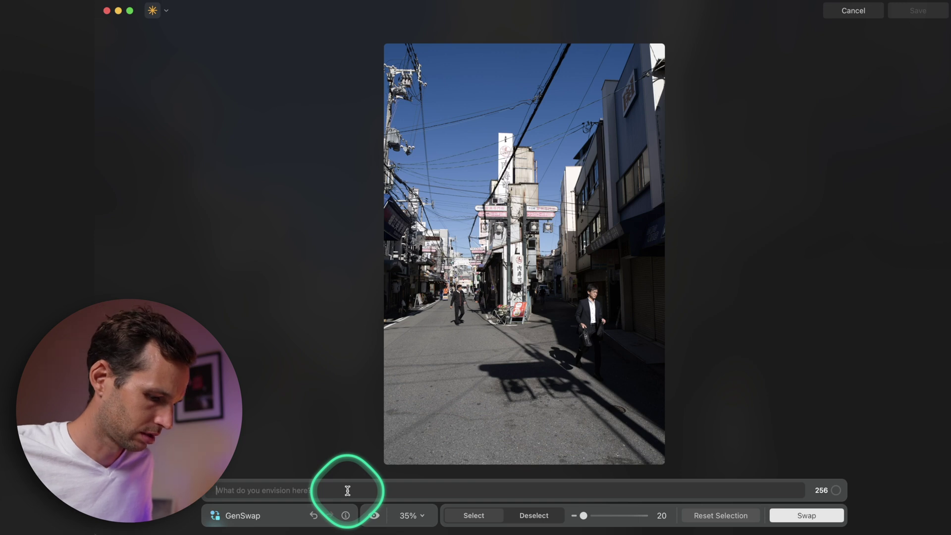
type("bunny rabbit")
key("Return")
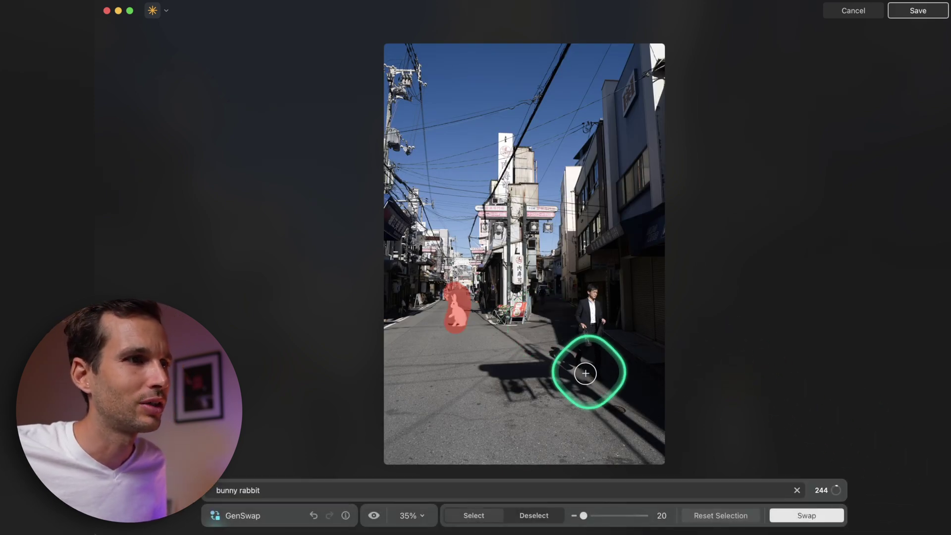
scroll(453, 323, "up", 5)
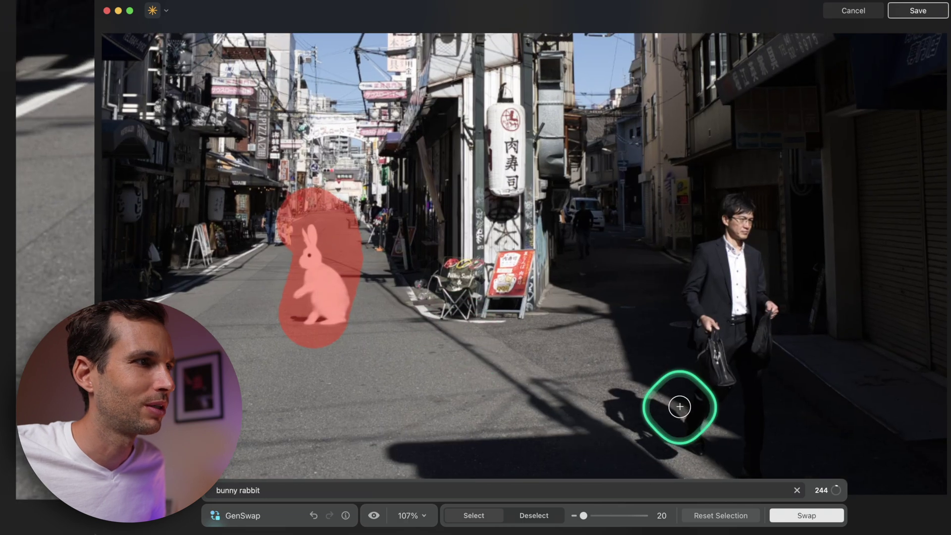
scroll(792, 325, "down", 5)
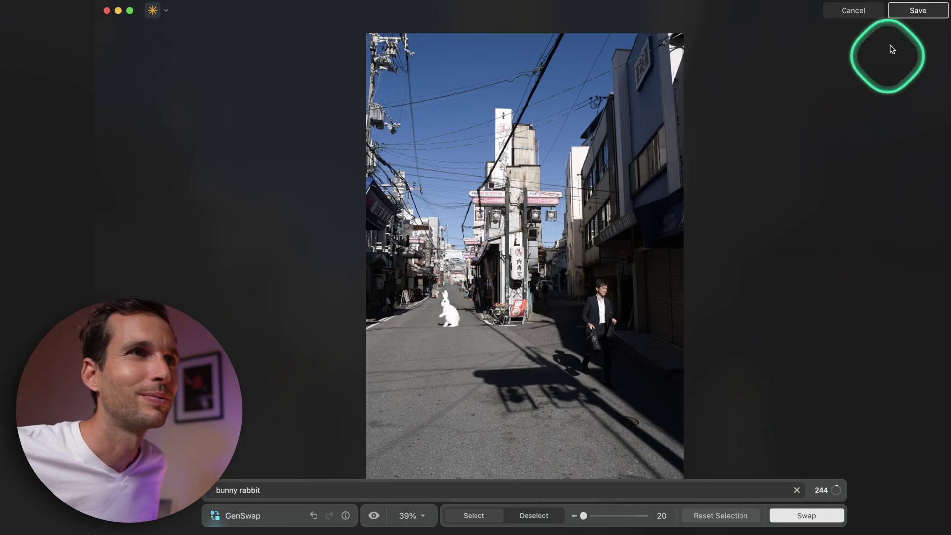
left_click(854, 9)
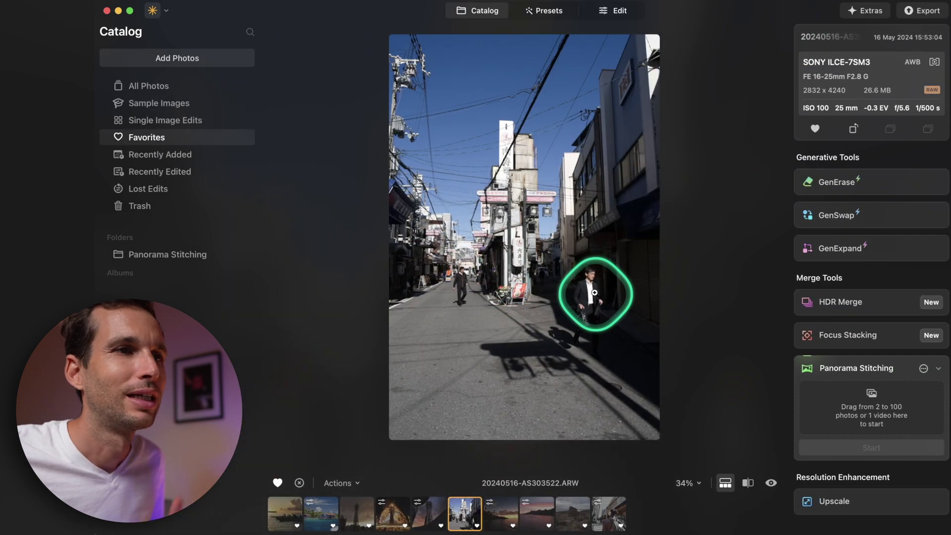
Try extending the street photo upward and to the right with GenExpand, inspect the generated areas and discard them
left_click(867, 252)
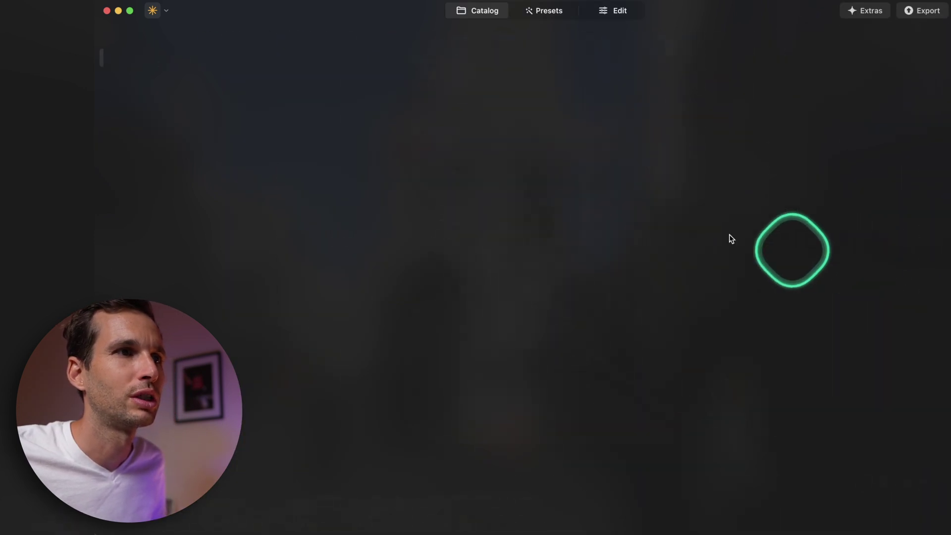
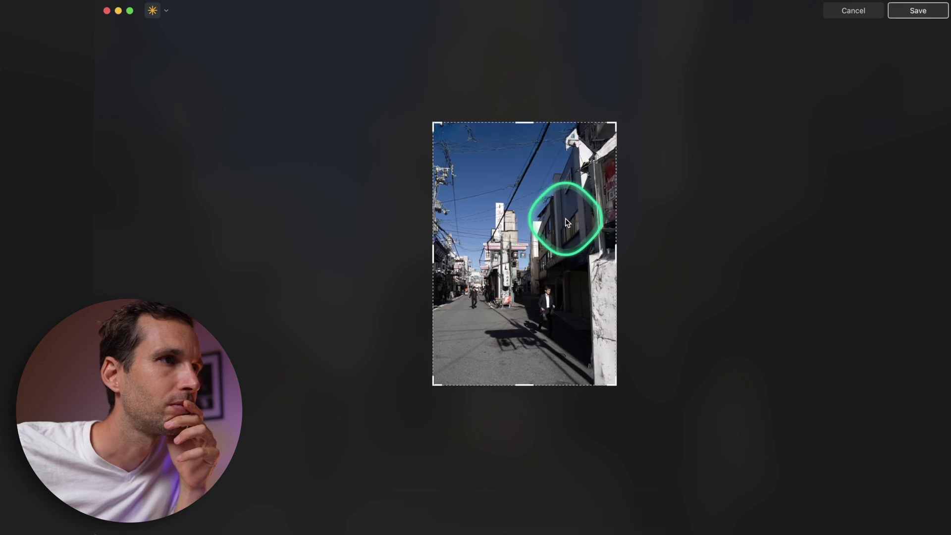
scroll(615, 161, "up", 5)
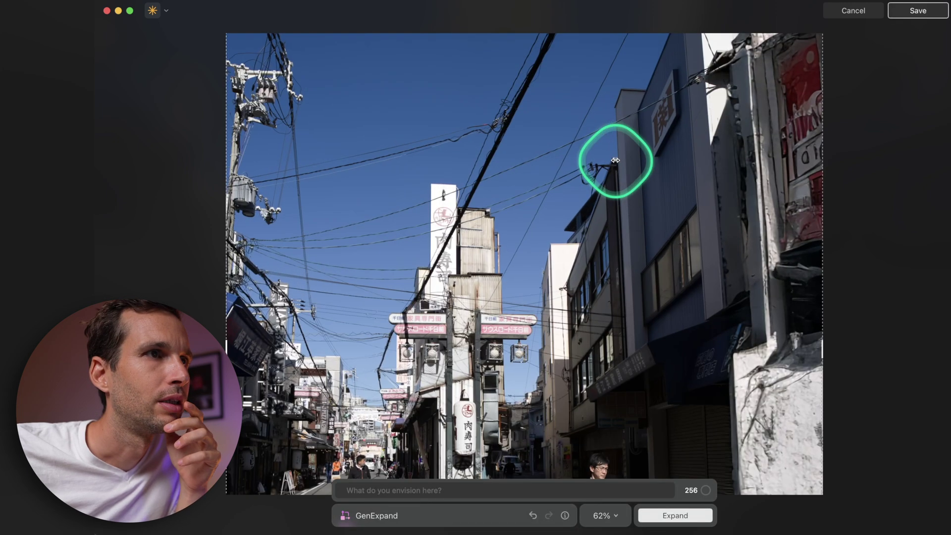
scroll(615, 160, "up", 3)
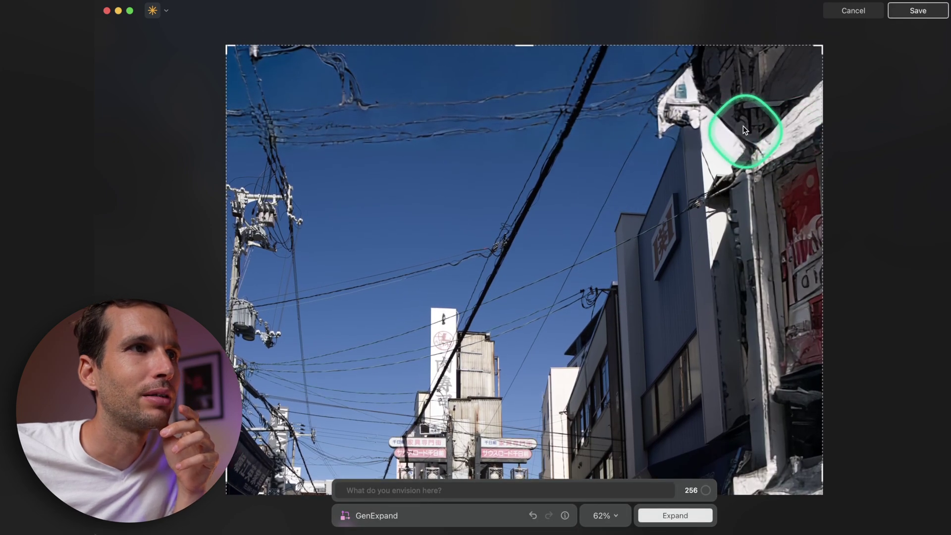
scroll(743, 184, "down", 5)
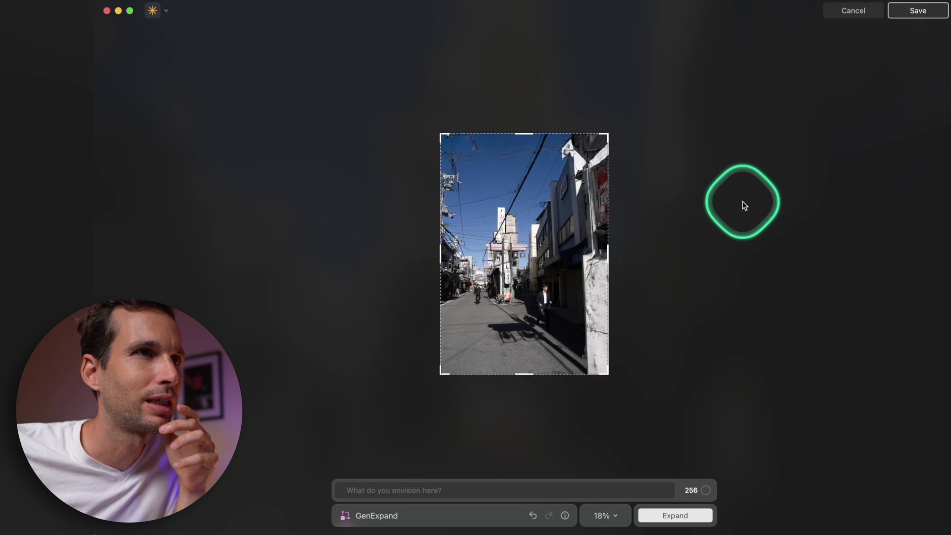
left_click(852, 10)
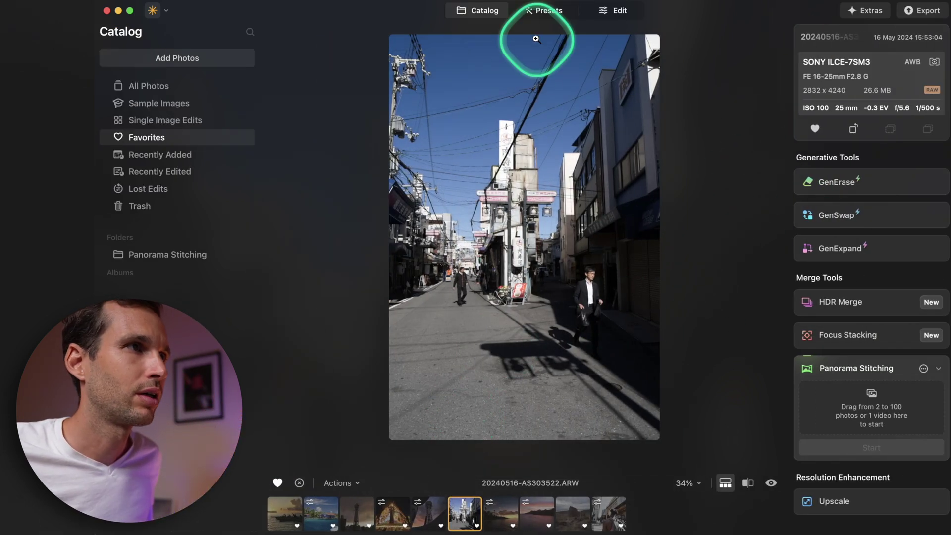
Open the sunset photo of the tower, 20240516-AS303835.ARW, from the catalog
left_click(484, 10)
scroll(676, 239, "down", 3)
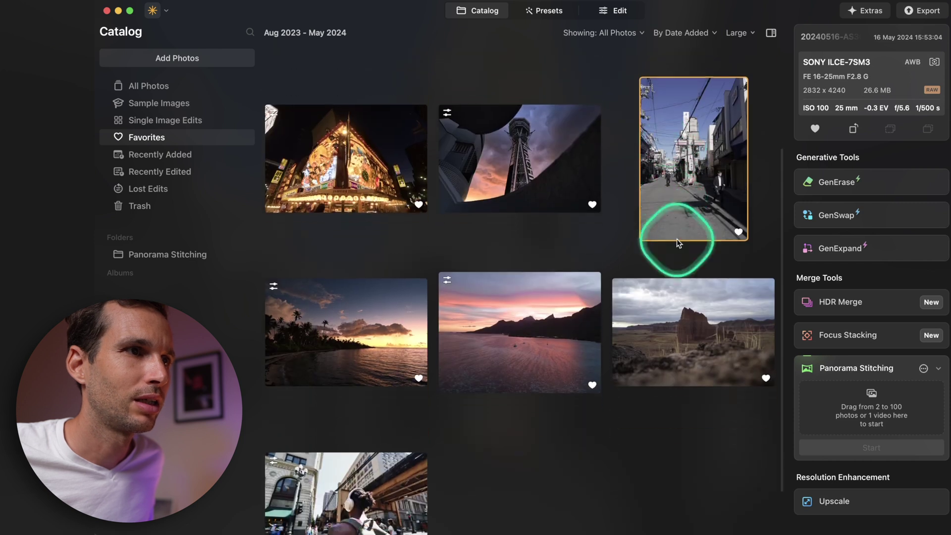
scroll(677, 307, "up", 3)
double_click(688, 134)
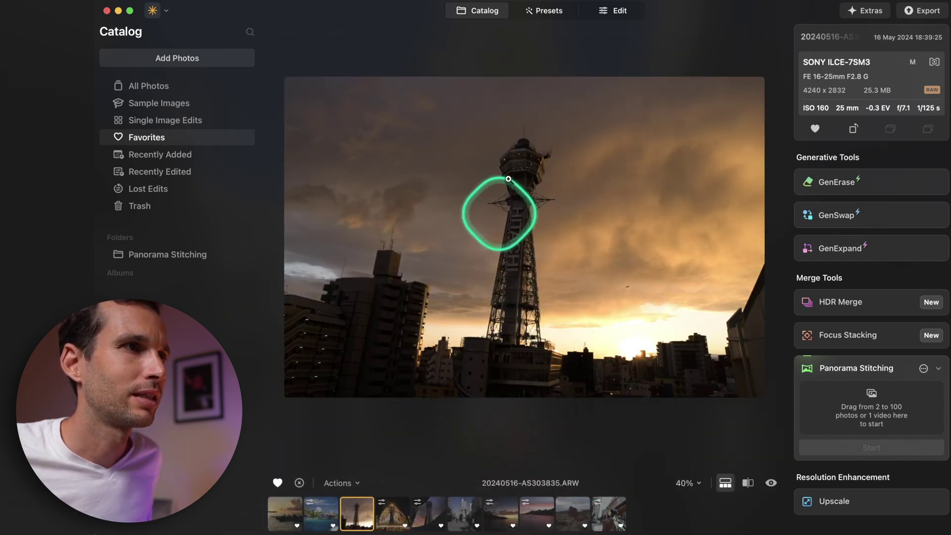
Try adding more sky above the tower in the sunset photo with GenExpand and discard the result
left_click(835, 248)
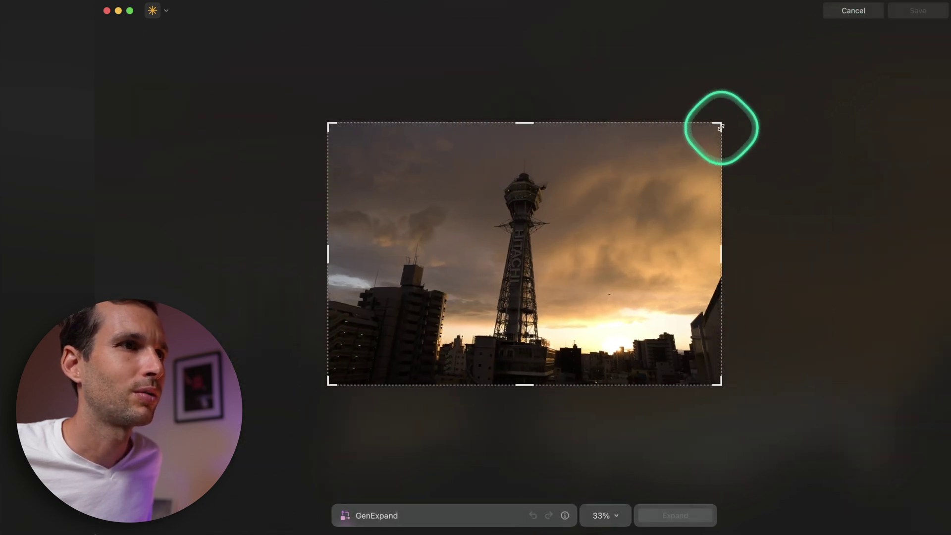
left_click(721, 128)
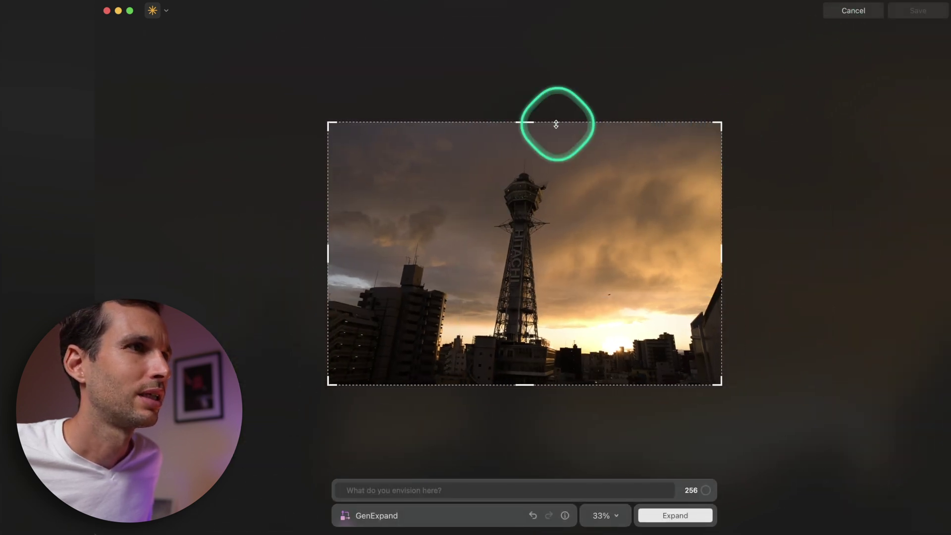
left_click_drag(534, 124, 534, 73)
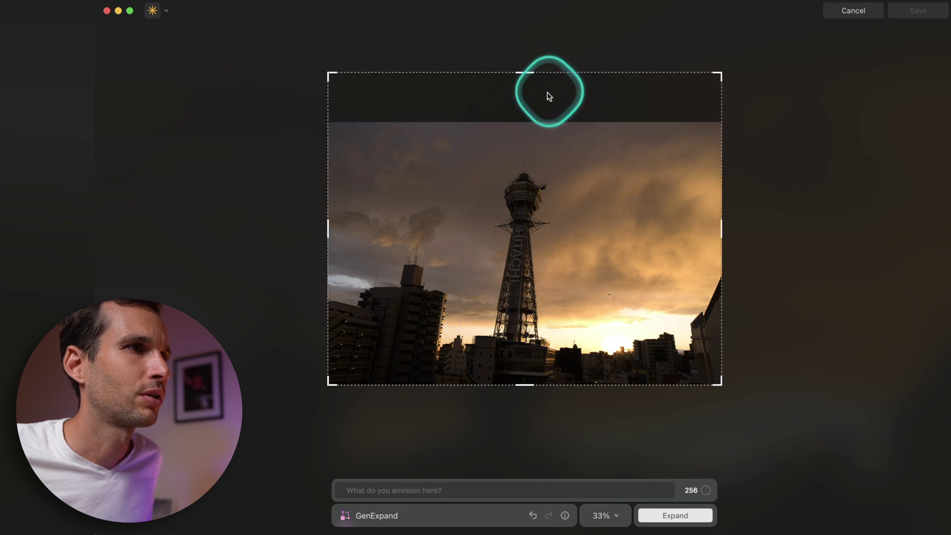
left_click(676, 516)
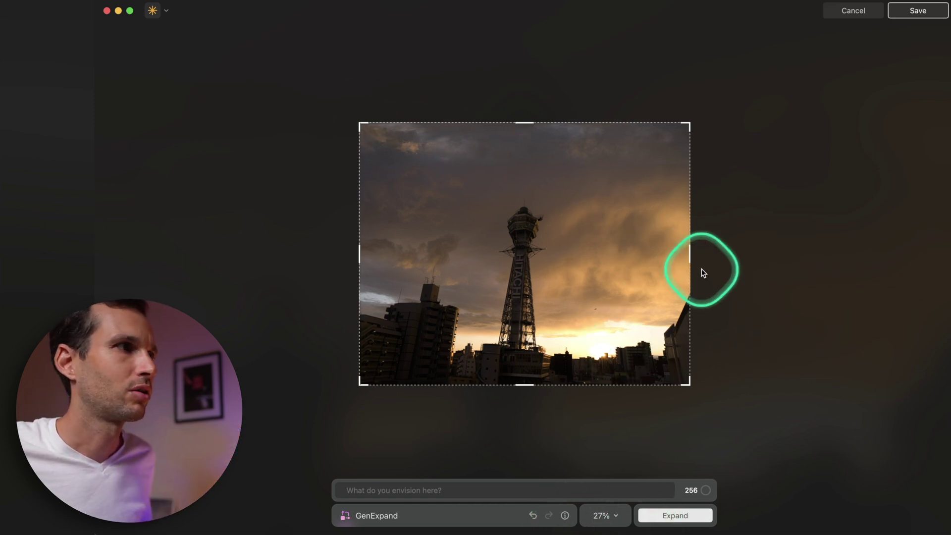
left_click(841, 11)
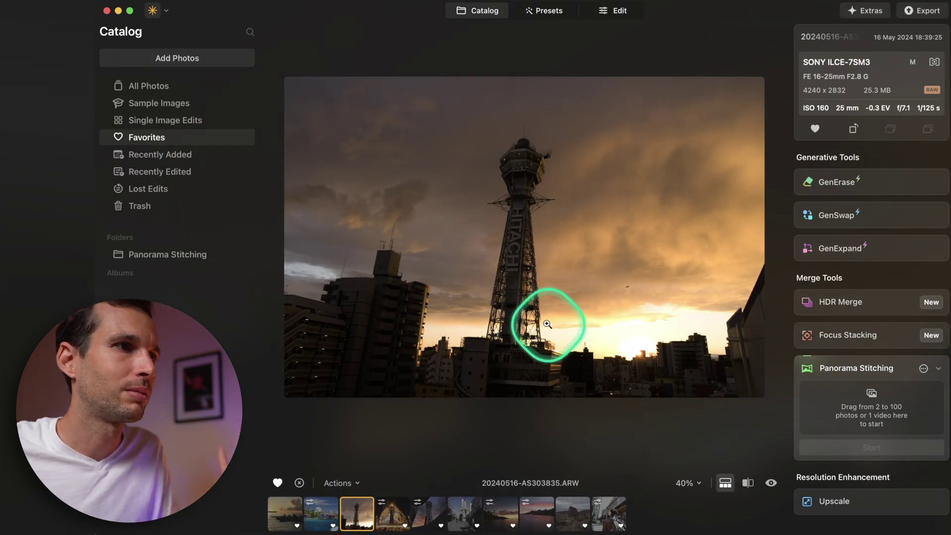
Open the pink sunset bay photo, 20240301-DJI_0023.DNG, for editing and look through the available tools
left_click(604, 12)
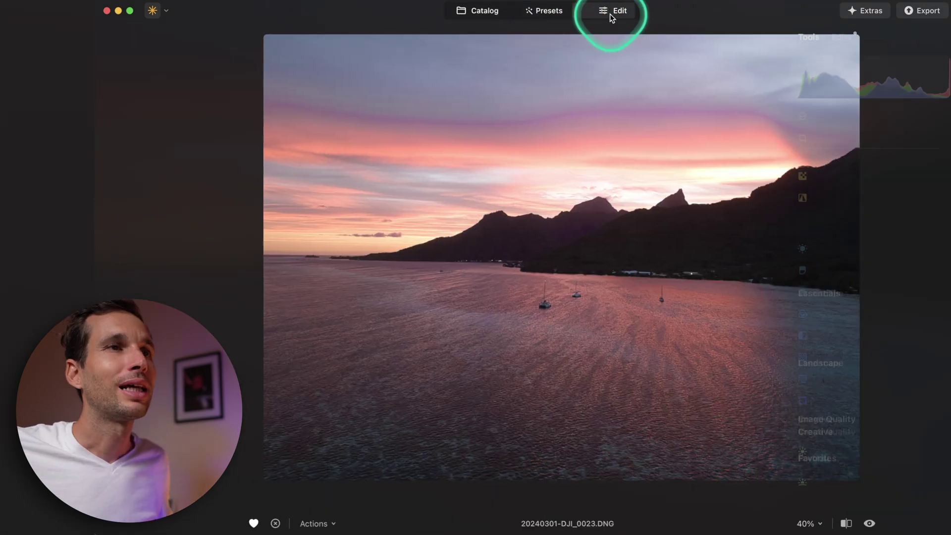
left_click(611, 14)
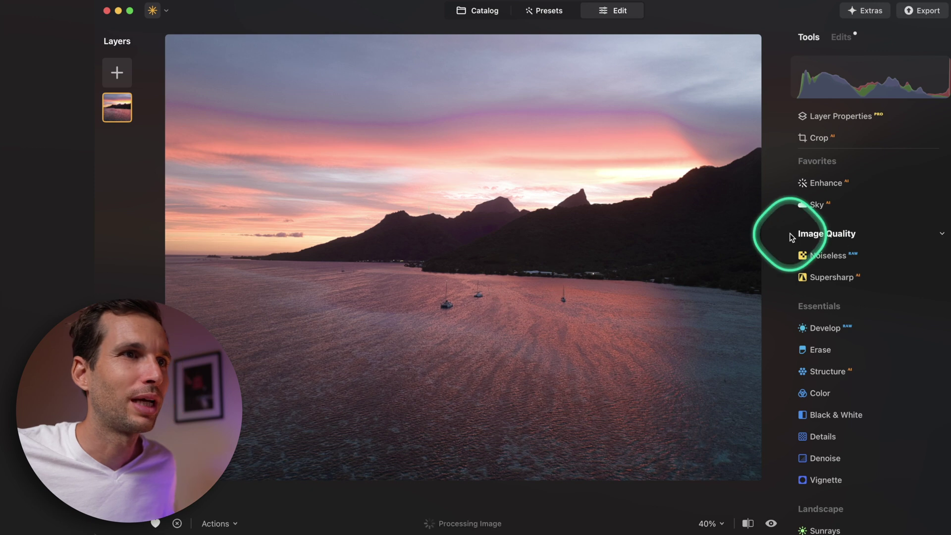
scroll(842, 396, "down", 5)
scroll(888, 448, "up", 2)
scroll(888, 447, "up", 4)
In Develop RAW, set exposure to -0.69, smart contrast to 25, highlights to 6 and shadows to -8 on the bay photo
left_click(825, 277)
scroll(866, 335, "down", 4)
scroll(866, 335, "up", 4)
left_click_drag(870, 295, 866, 389)
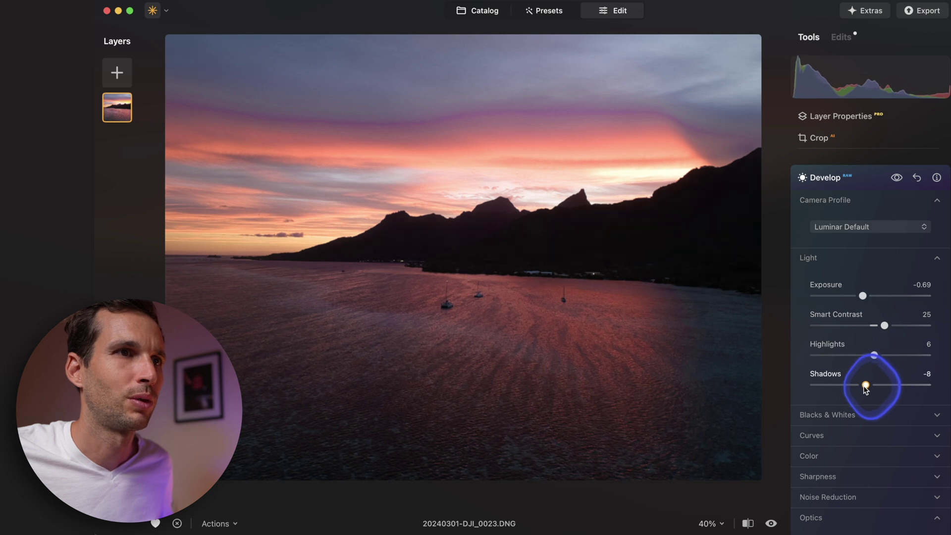
Inspect the mountains and boats at 100% and apply Noiseless noise reduction to the bay photo
left_click(570, 198)
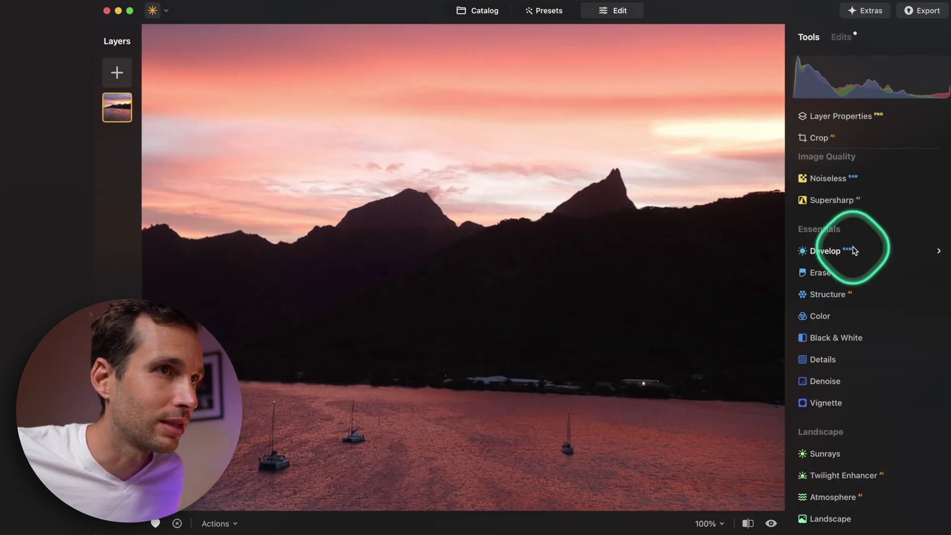
scroll(846, 240, "up", 3)
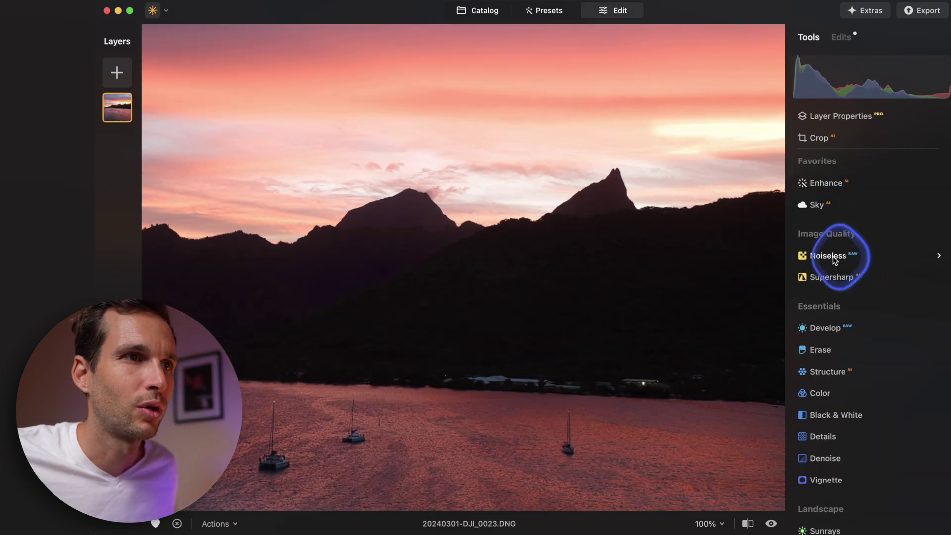
left_click(835, 258)
left_click(540, 321)
left_click(882, 271)
Apply the Twilight Enhancer with an amount of 65 and an exposure of -69
scroll(877, 298, "down", 3)
left_click(842, 400)
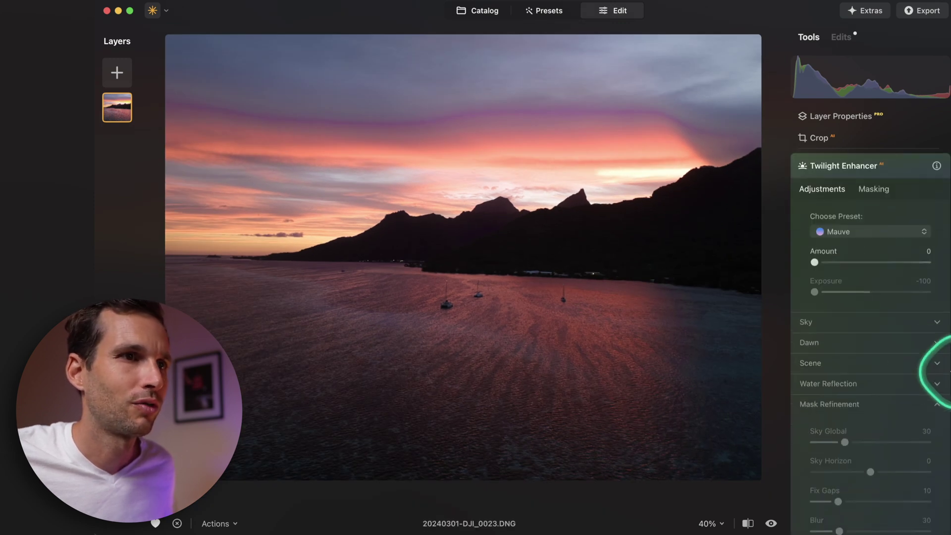
left_click(887, 258)
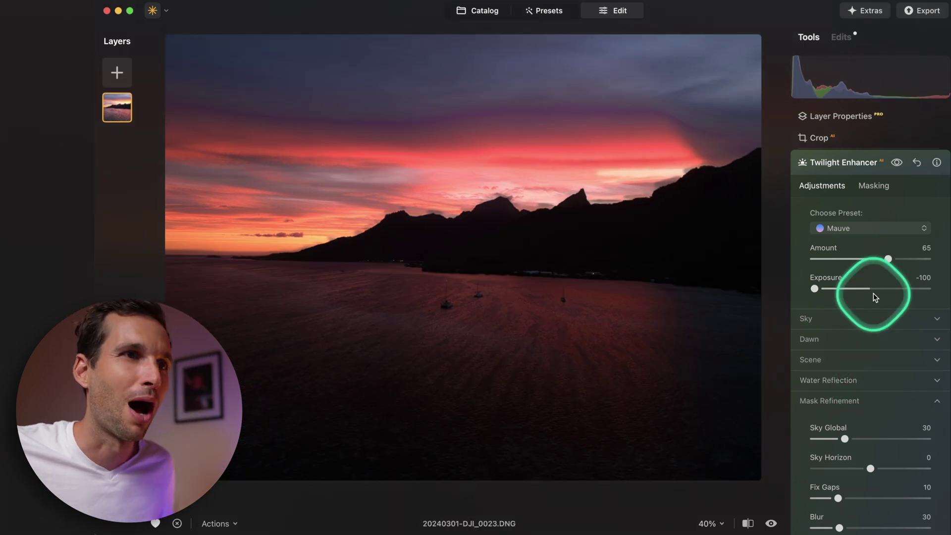
left_click_drag(852, 292, 832, 290)
Refine the Twilight Enhancer mask with Sky Global at 67, Fix Gaps at 3 and Blur at 21
left_click(845, 324)
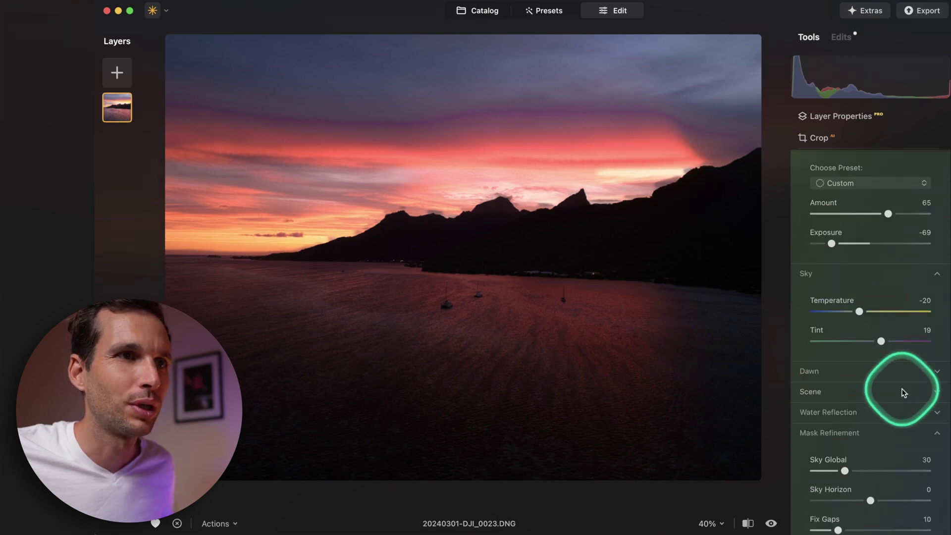
scroll(902, 392, "down", 5)
left_click_drag(845, 335, 885, 336)
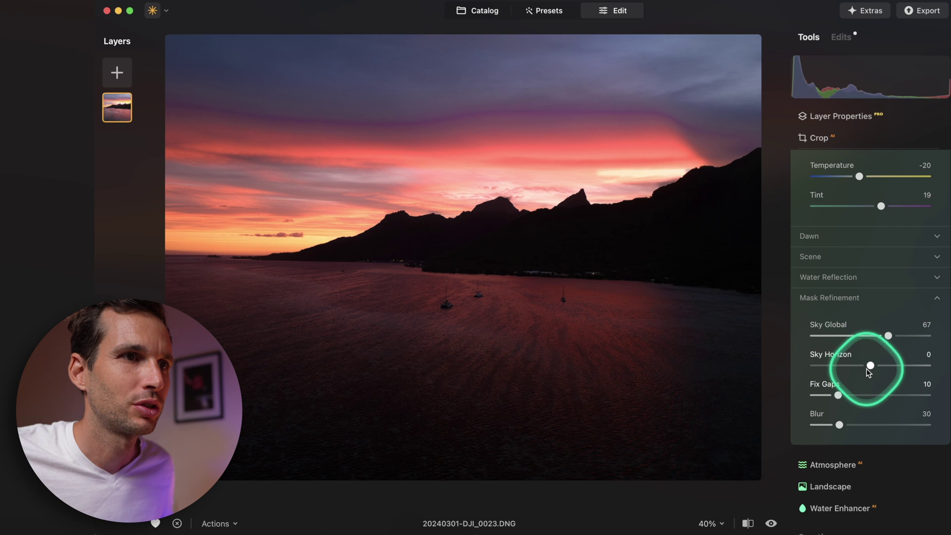
left_click_drag(838, 395, 881, 400)
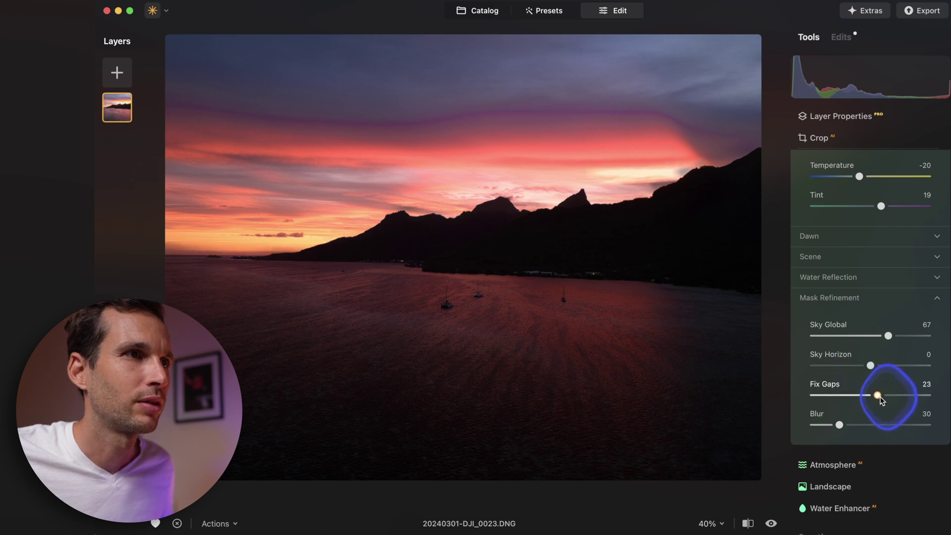
left_click_drag(815, 397, 820, 396)
Set the Twilight Enhancer's water reflection amount to 100 and its sky temperature to -6
scroll(834, 418, "up", 3)
left_click(842, 340)
scroll(845, 344, "down", 3)
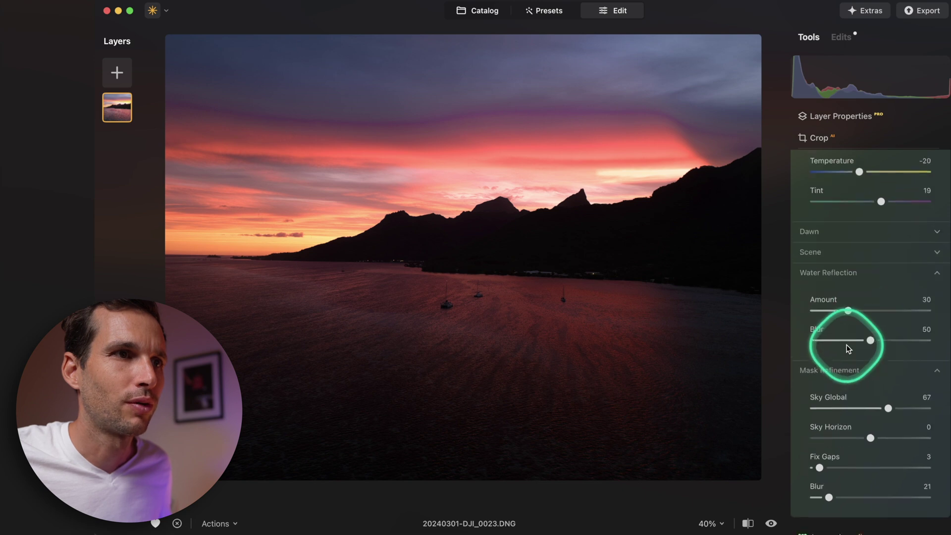
left_click_drag(849, 308, 947, 308)
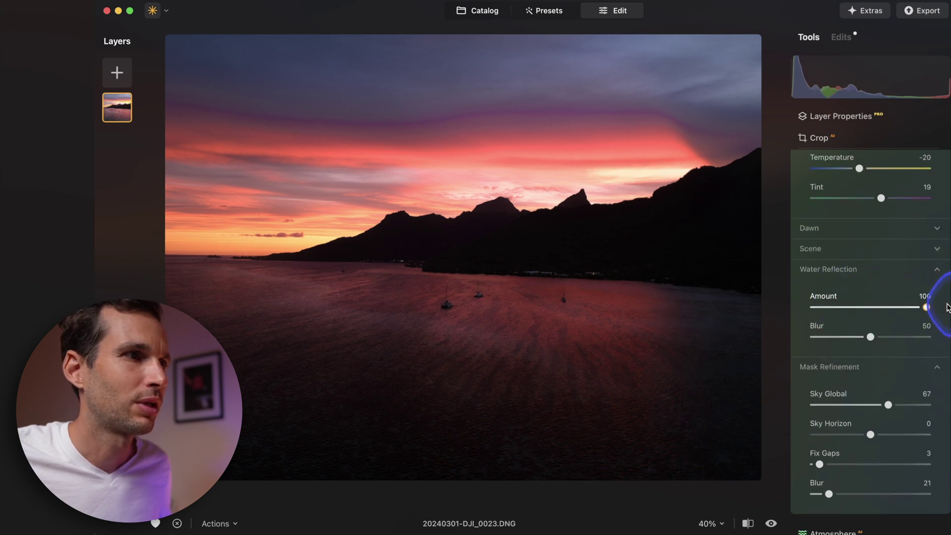
scroll(872, 336, "up", 5)
left_click_drag(860, 426, 868, 430)
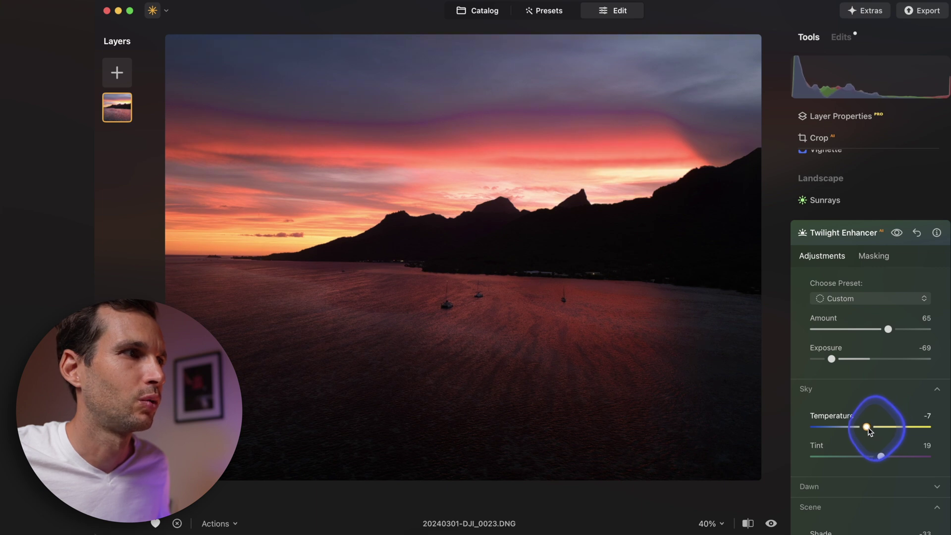
scroll(874, 439, "down", 3)
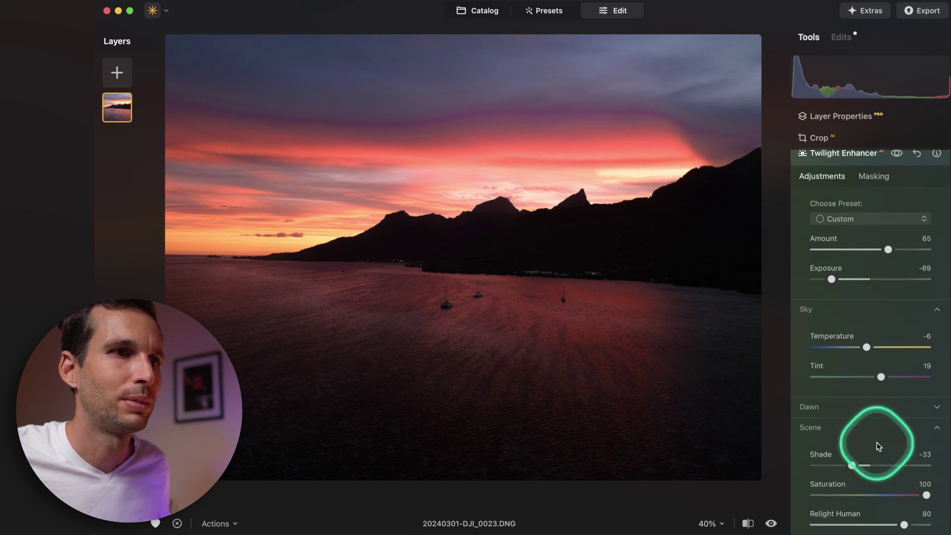
Test the Twilight Enhancer's dawn amount, keeping it at 100, set the dawn size to 91 and raise the dawn exposure slightly
left_click(832, 403)
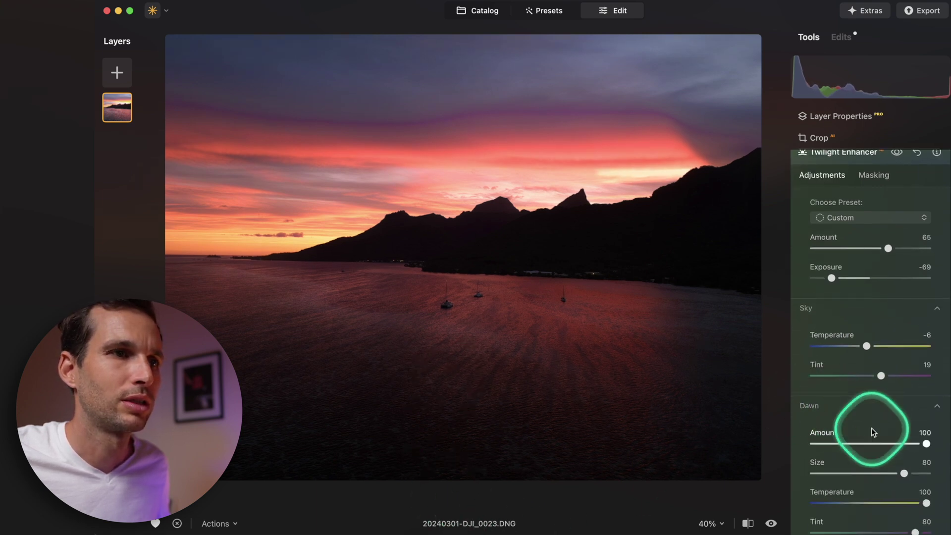
scroll(870, 435, "down", 3)
left_click_drag(926, 366, 811, 366)
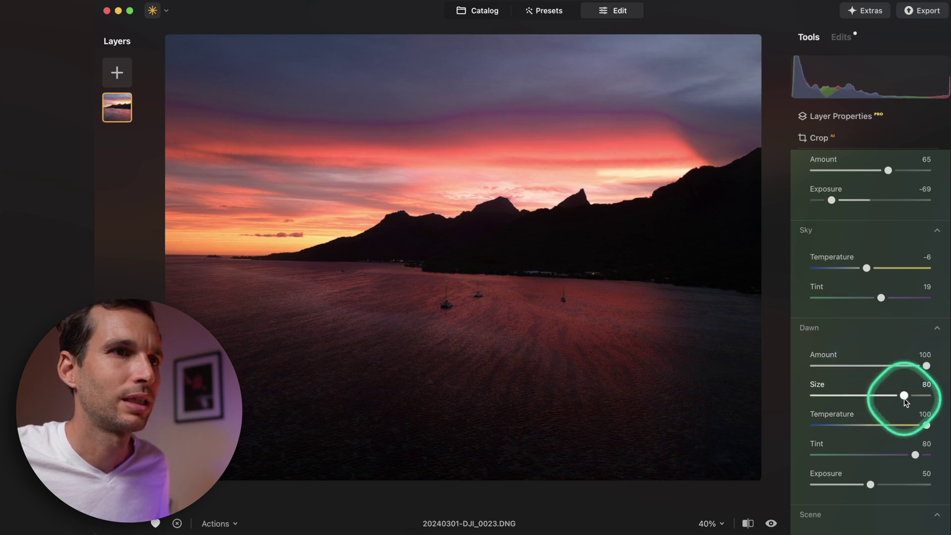
left_click_drag(905, 396, 926, 400)
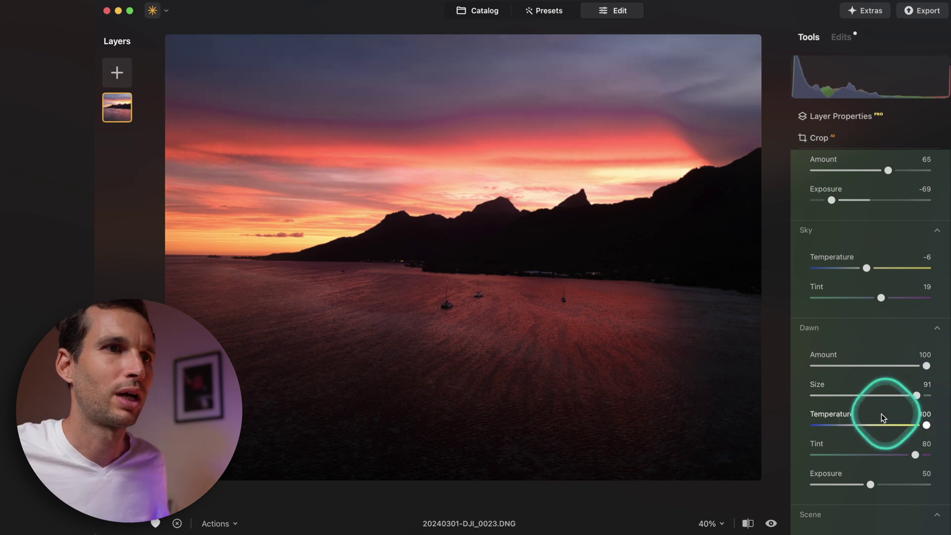
scroll(882, 421, "down", 2)
left_click_drag(871, 440, 875, 442)
Apply the Water Enhancer with amount 100, blue 0, original color 69 and brightness 14
scroll(892, 384, "up", 10)
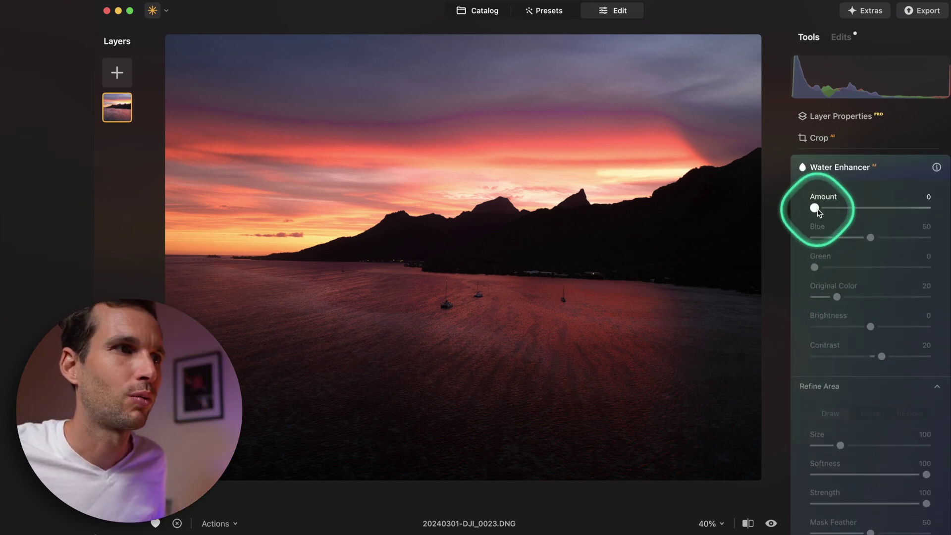
left_click(816, 208)
left_click_drag(761, 243, 765, 242)
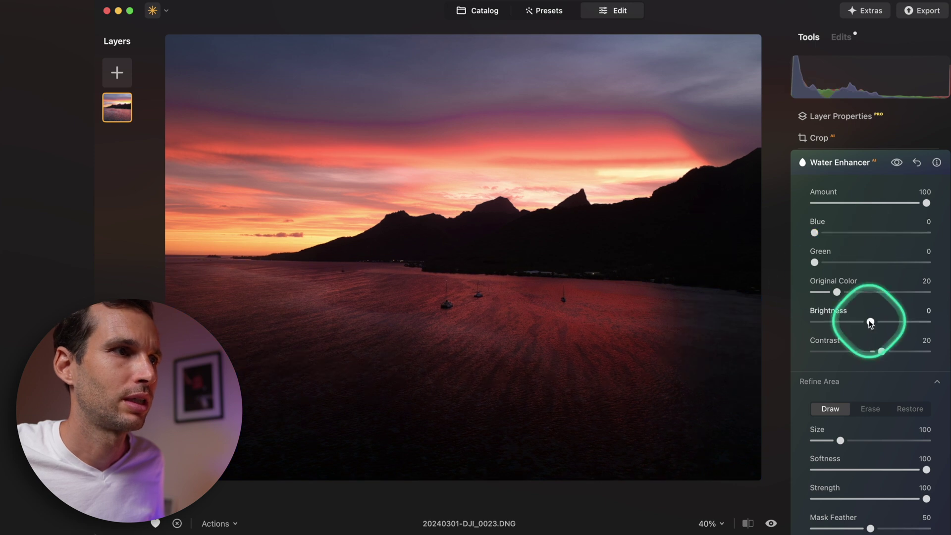
left_click_drag(837, 292, 879, 322)
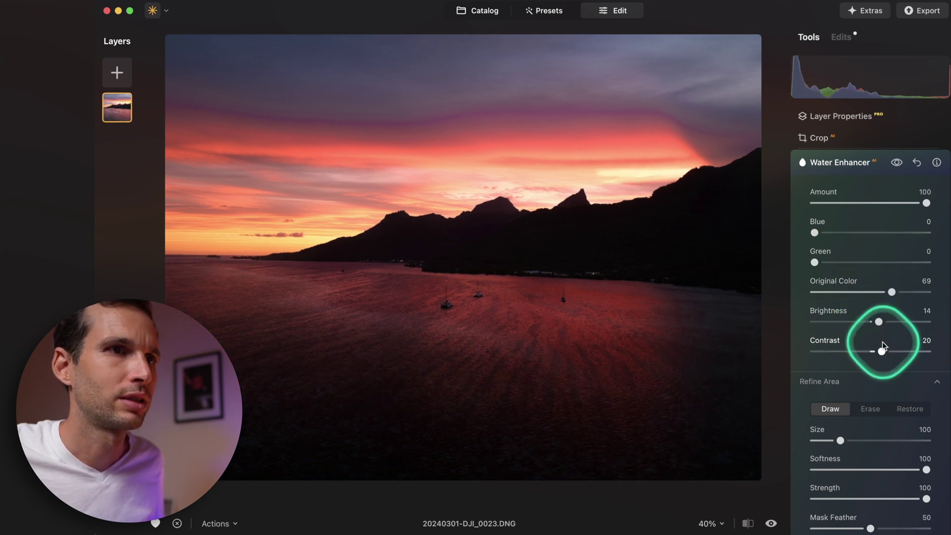
Compare the edited bay photo with its original several times, then look through the editing tools
scroll(867, 278, "up", 10)
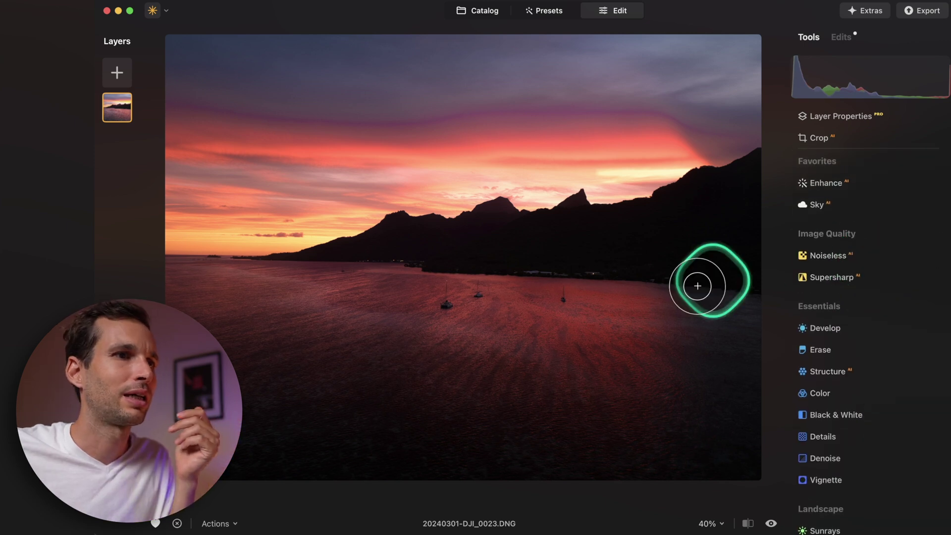
left_click(771, 523)
left_click(771, 524)
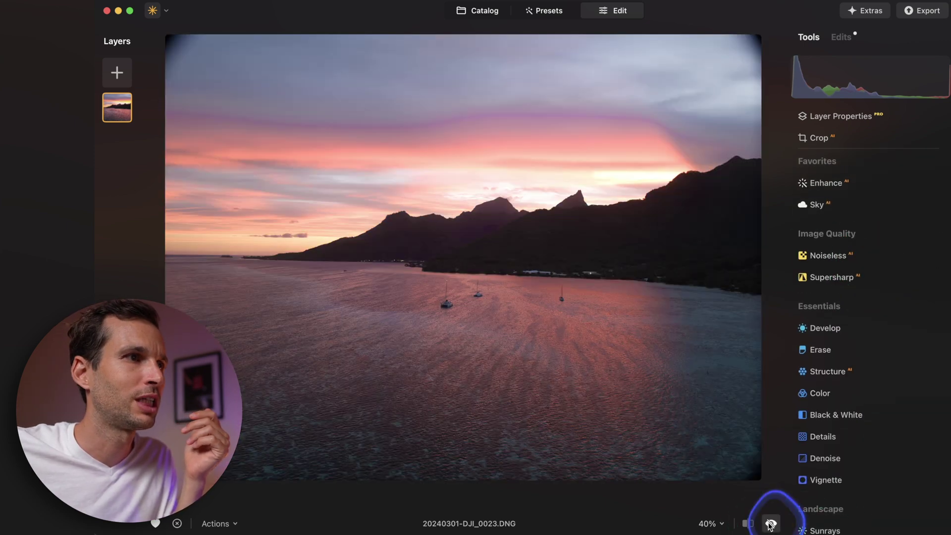
left_click(770, 524)
left_click(771, 523)
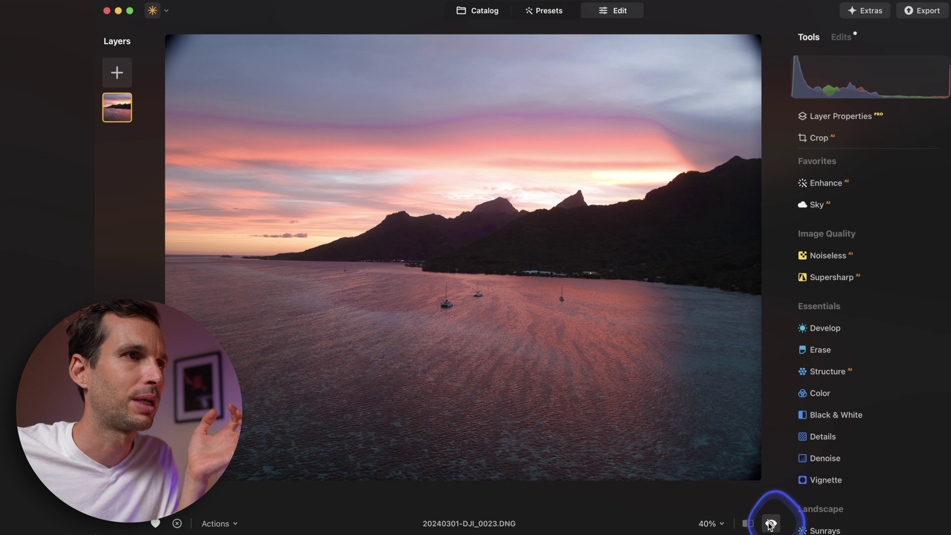
left_click(771, 524)
left_click(770, 524)
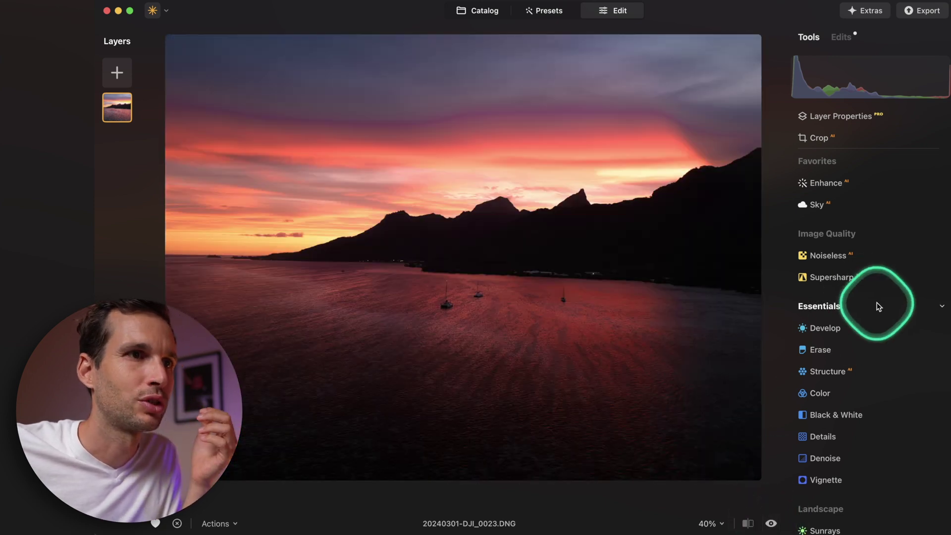
scroll(861, 414, "down", 5)
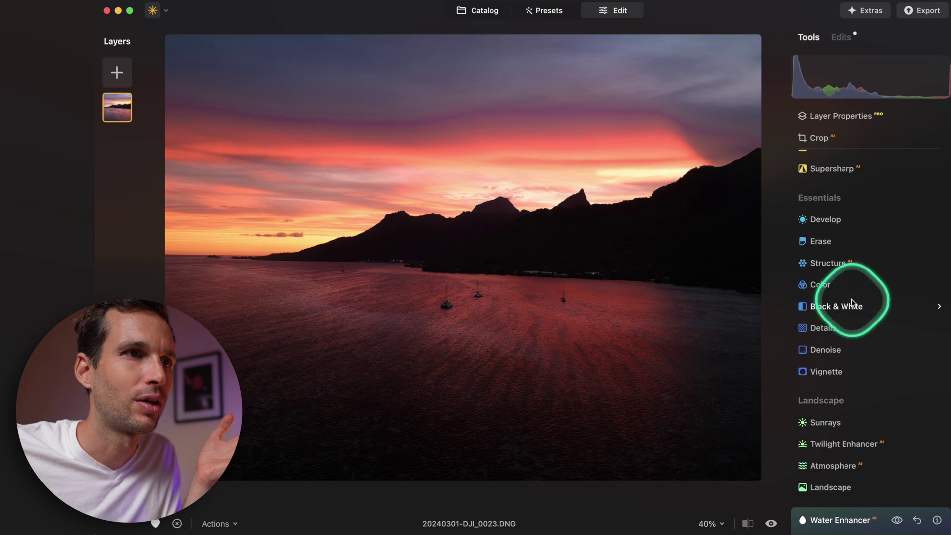
Return to the catalog and look over the edited photos among the favorites
left_click(471, 15)
left_click(548, 275)
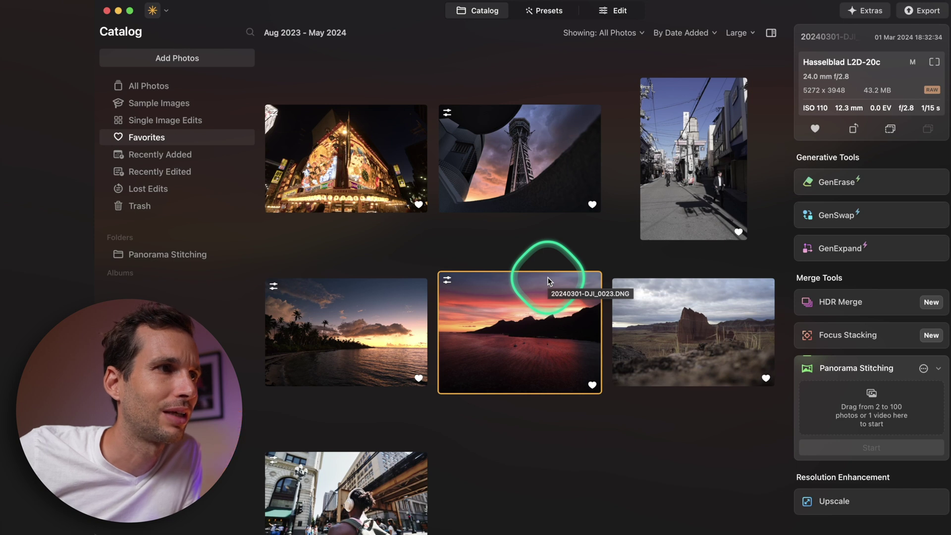
scroll(548, 281, "down", 2)
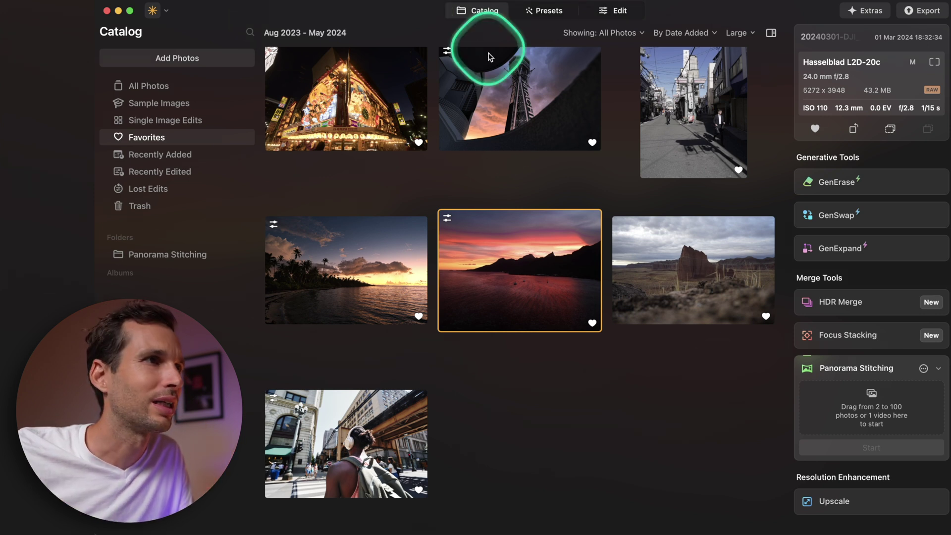
scroll(490, 156, "up", 5)
scroll(489, 158, "down", 3)
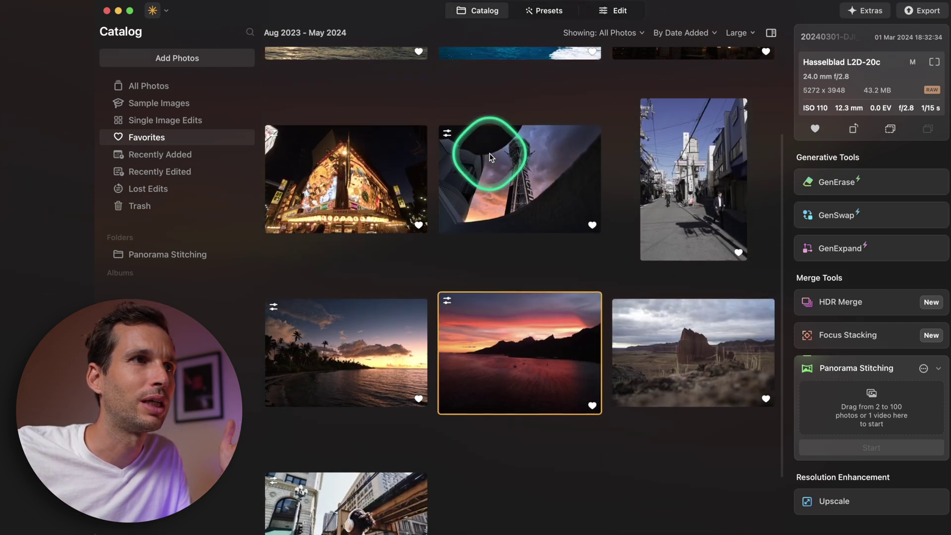
scroll(490, 157, "down", 1)
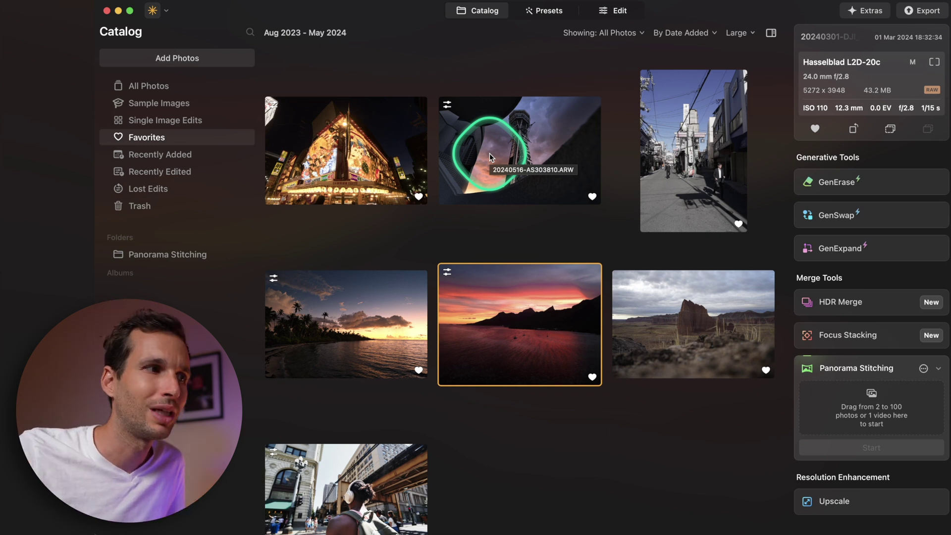
scroll(490, 154, "down", 2)
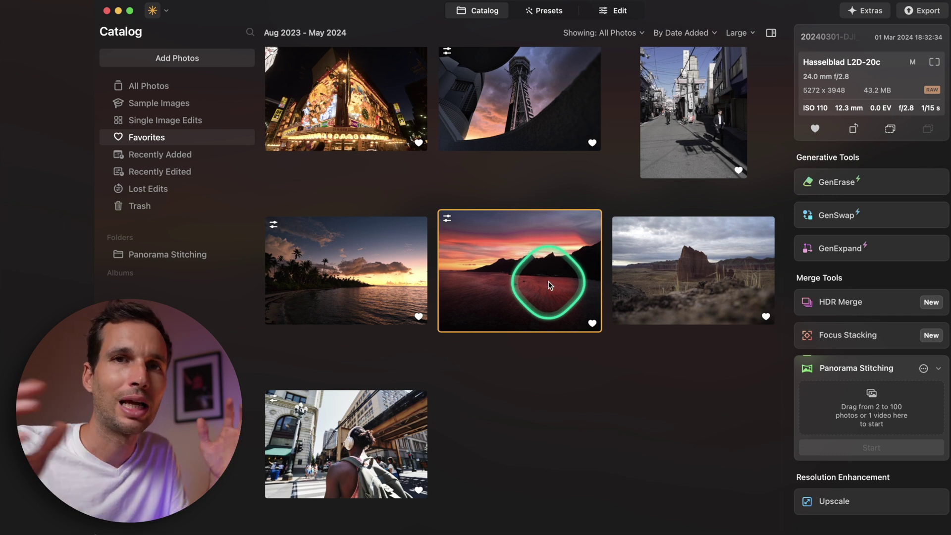